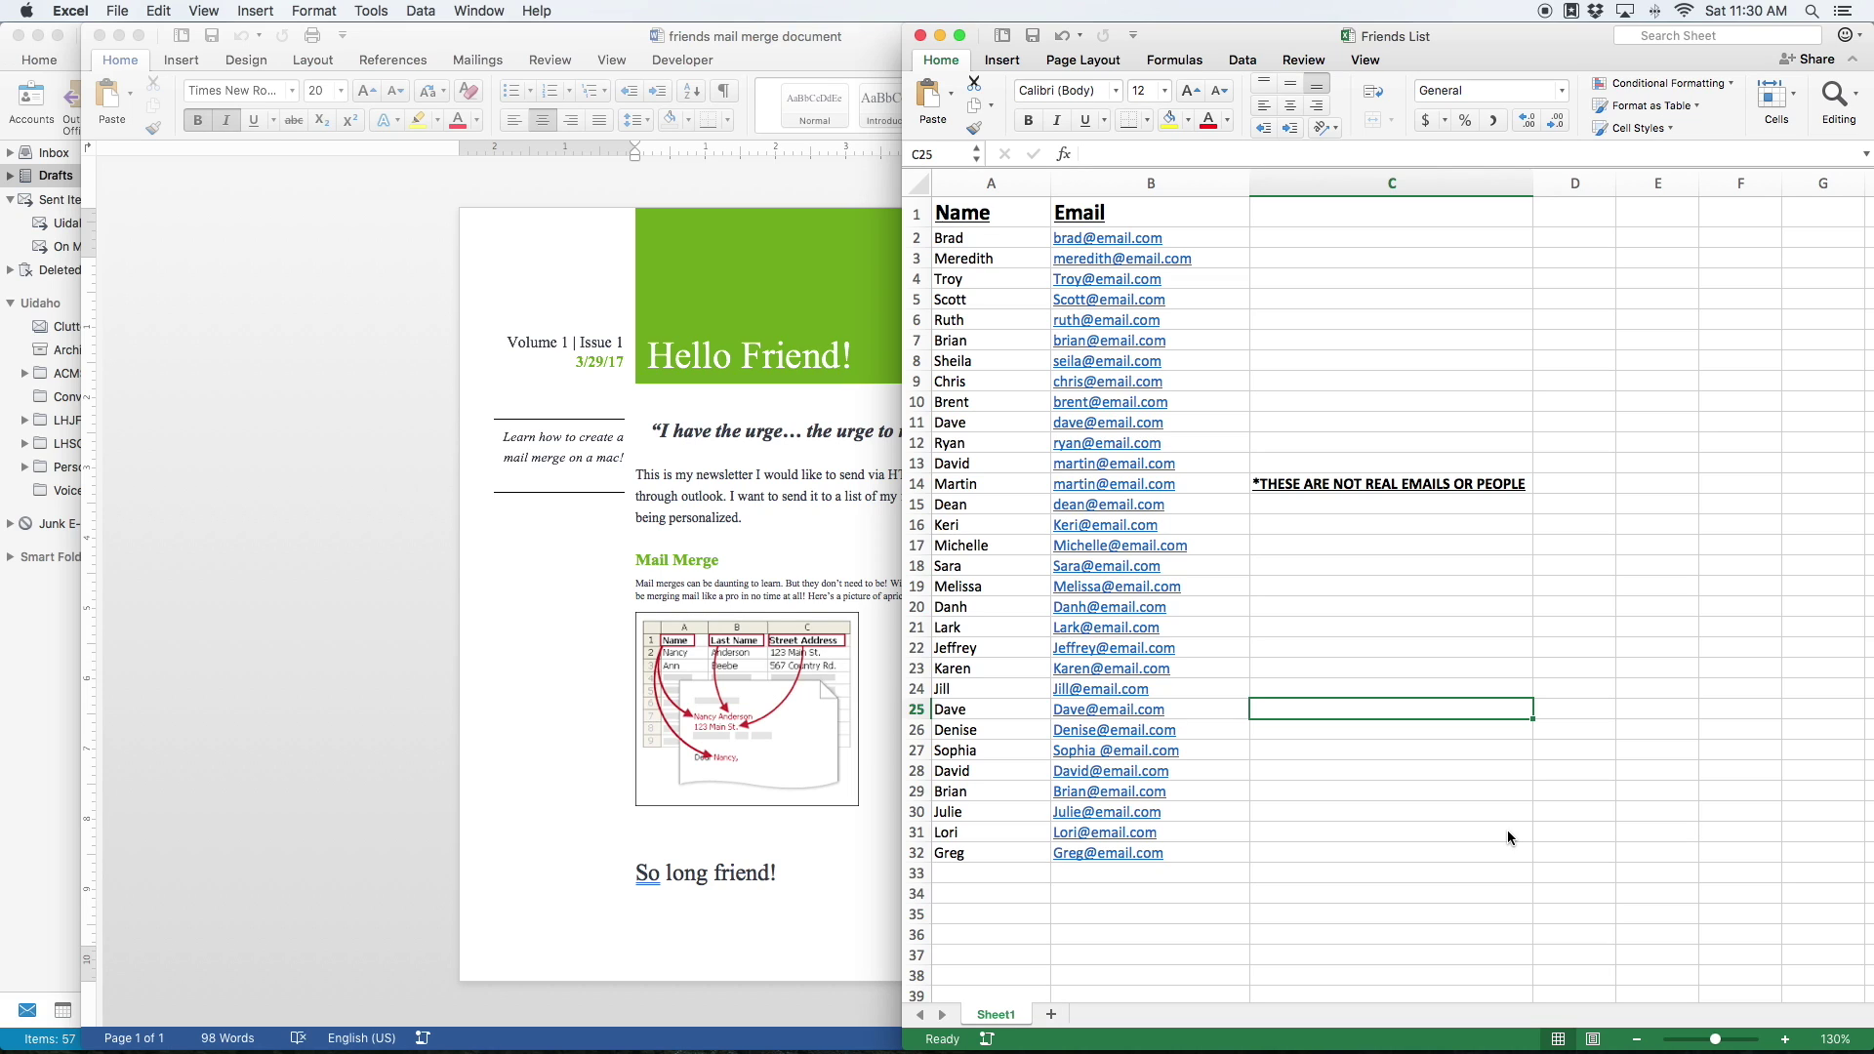
Shift the Excel friends list window slightly left, bring the newsletter forward, and zoom in.
left_click_drag(1495, 31, 1467, 31)
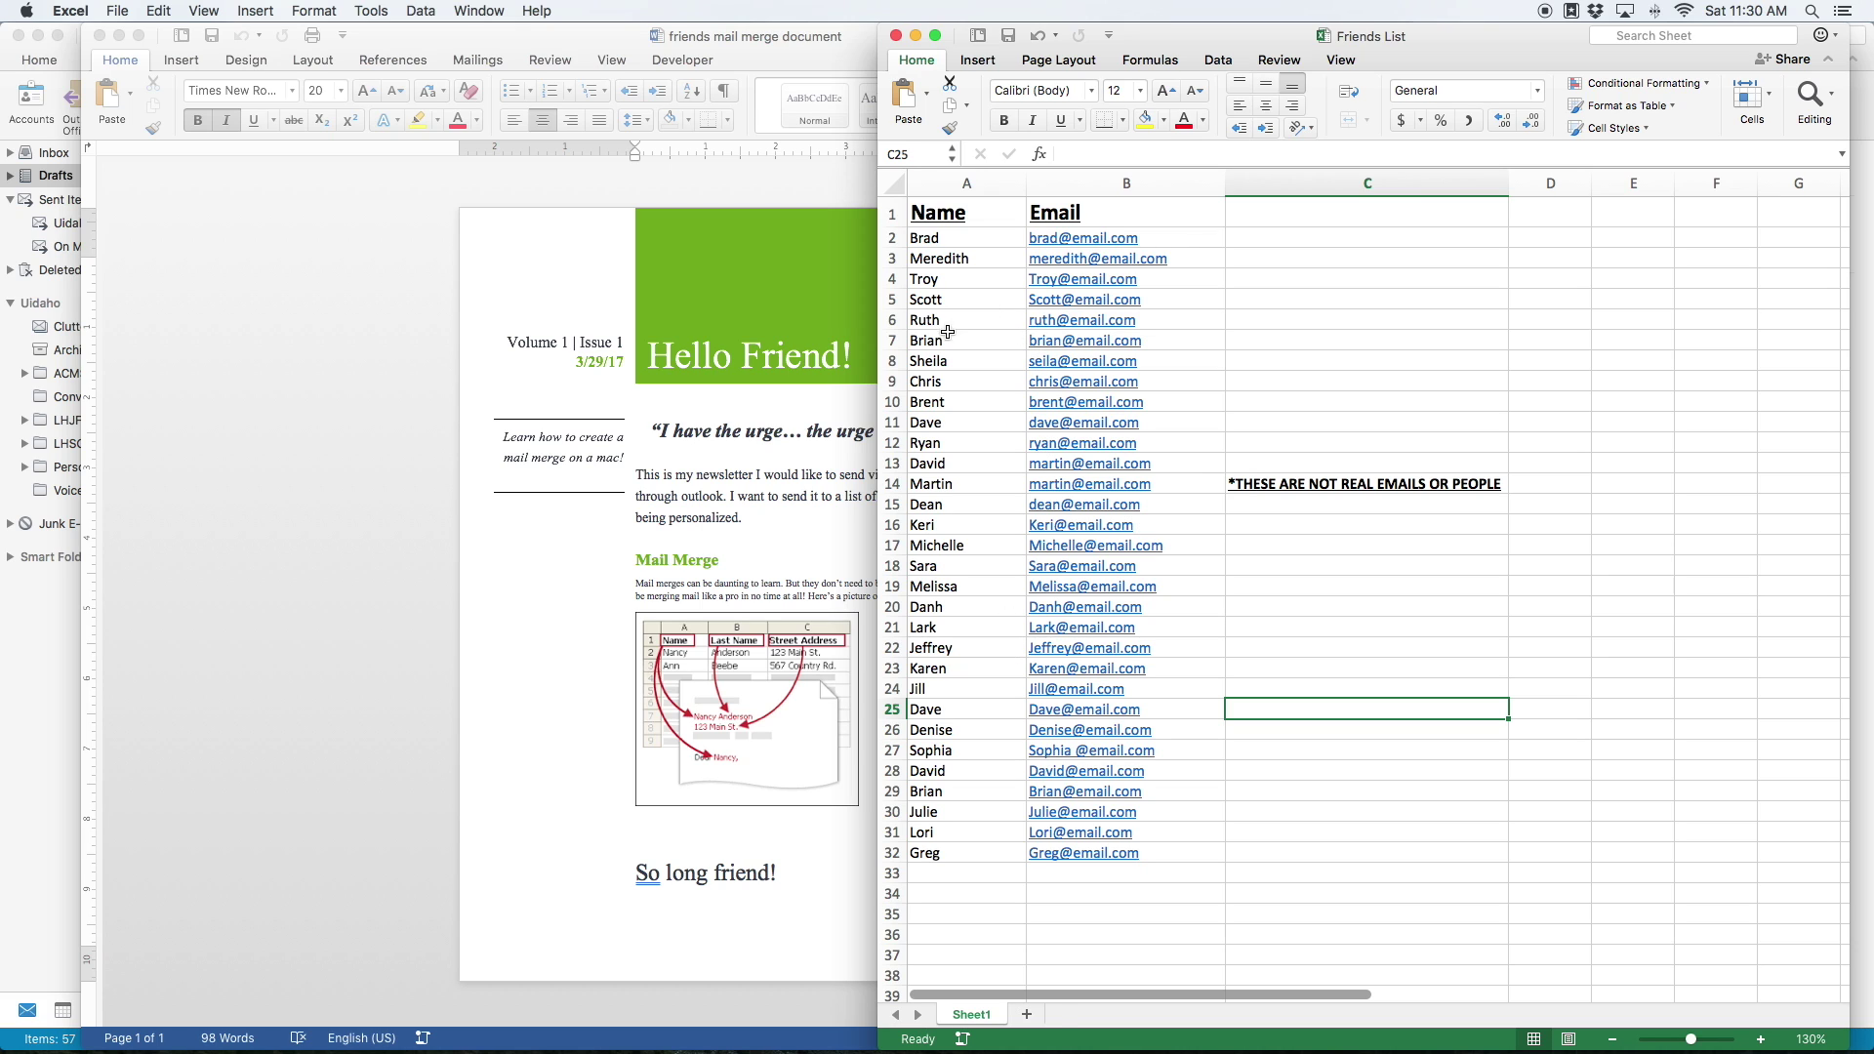
left_click(577, 562)
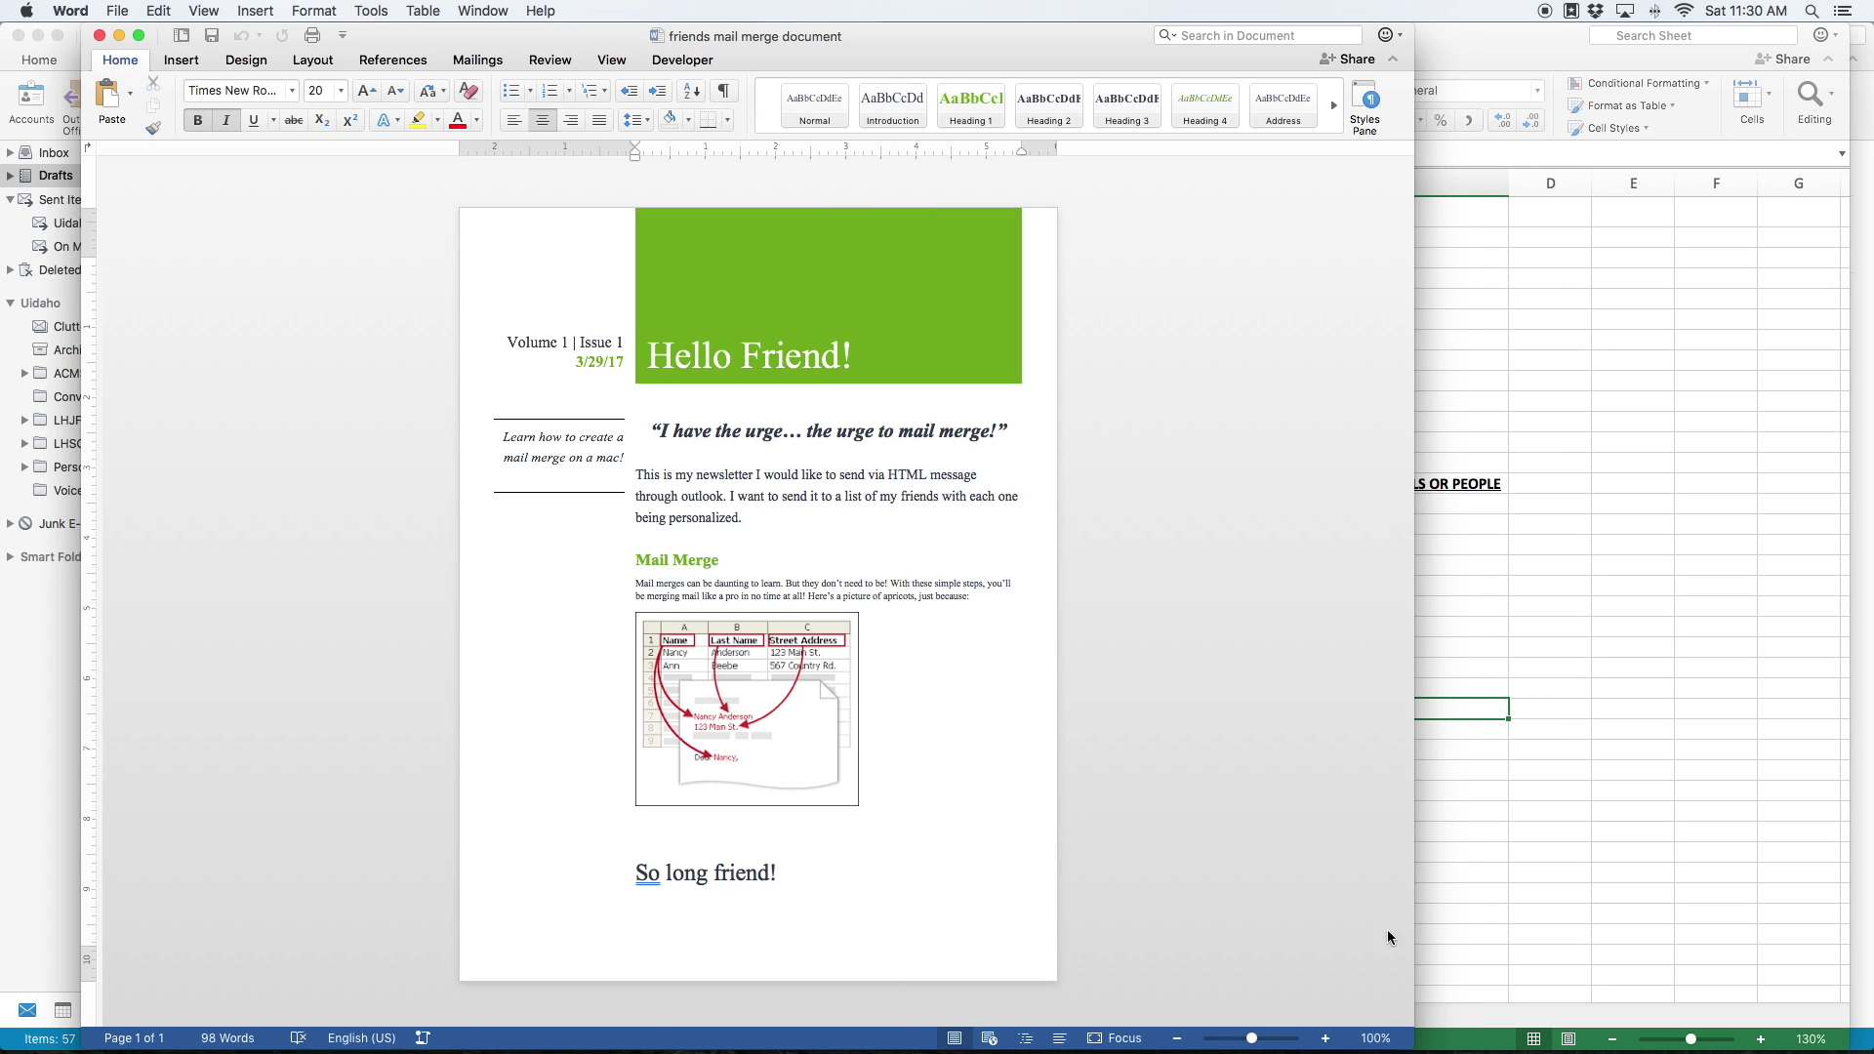
left_click(1324, 1038)
left_click(1324, 1038)
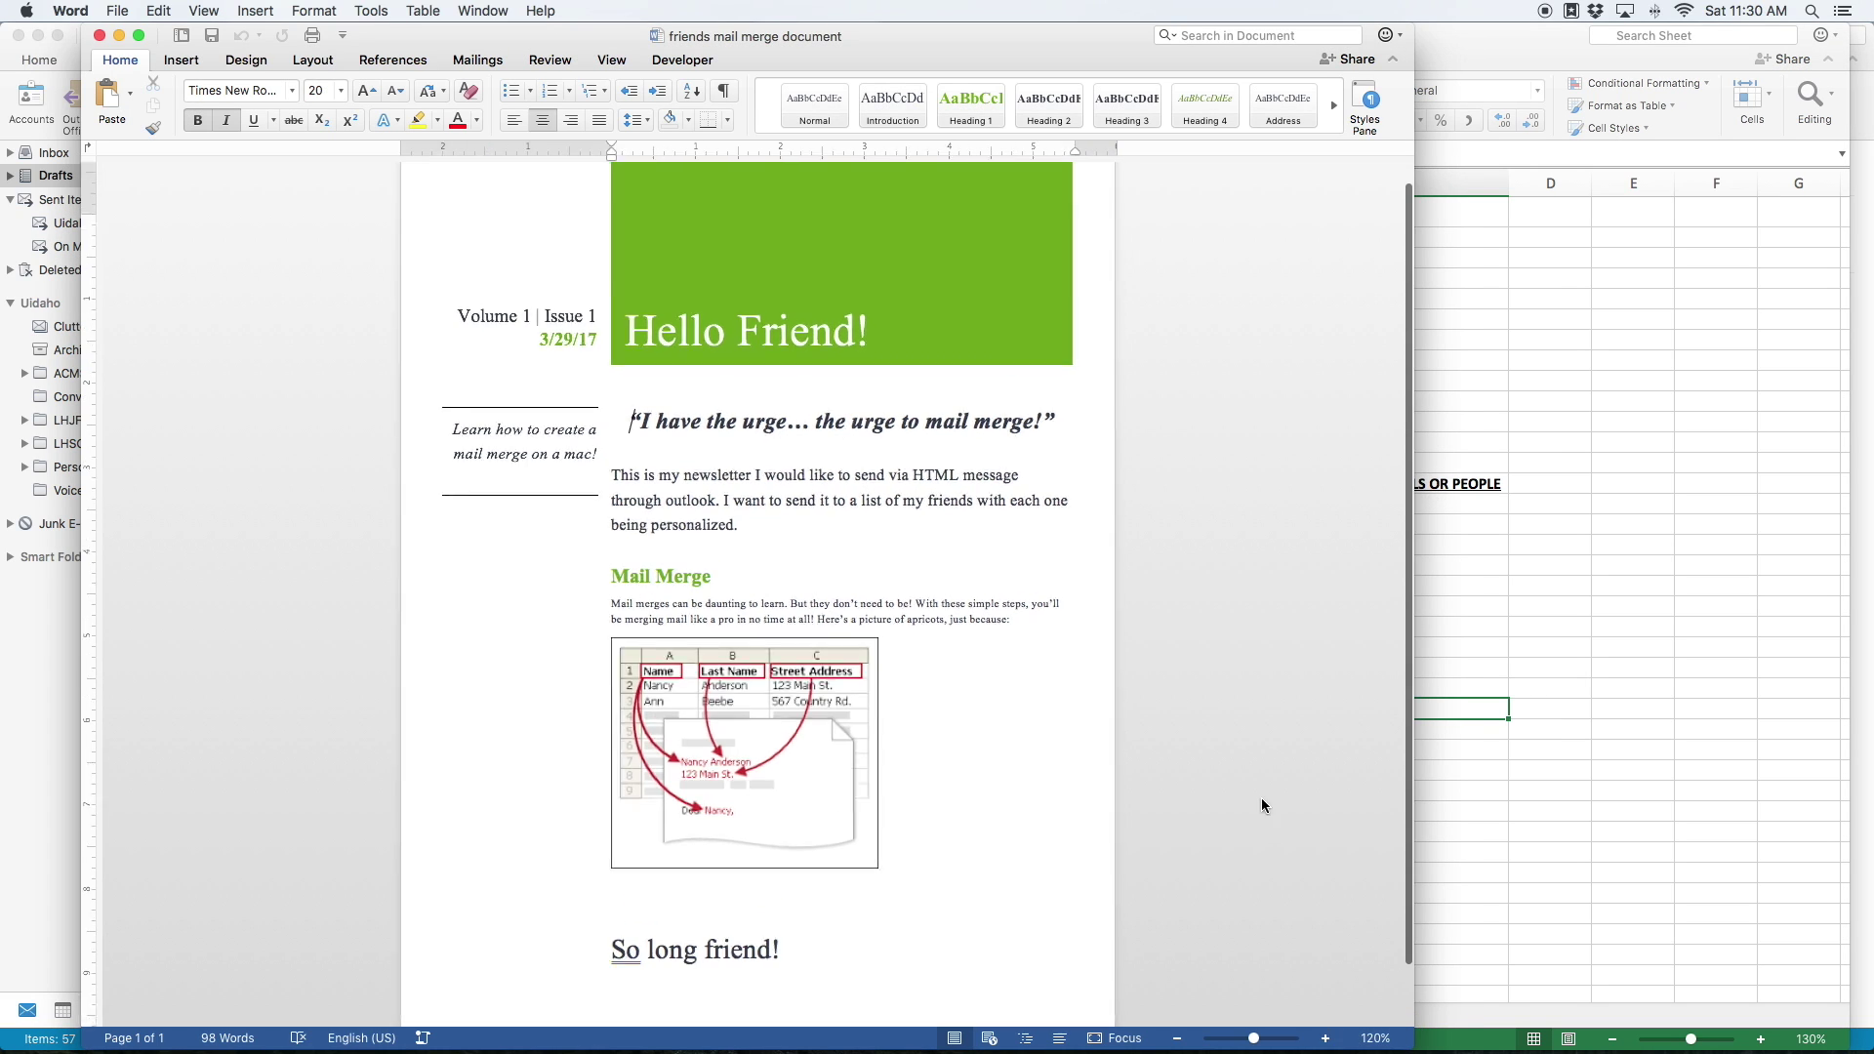
scroll(1153, 572, "down", 1)
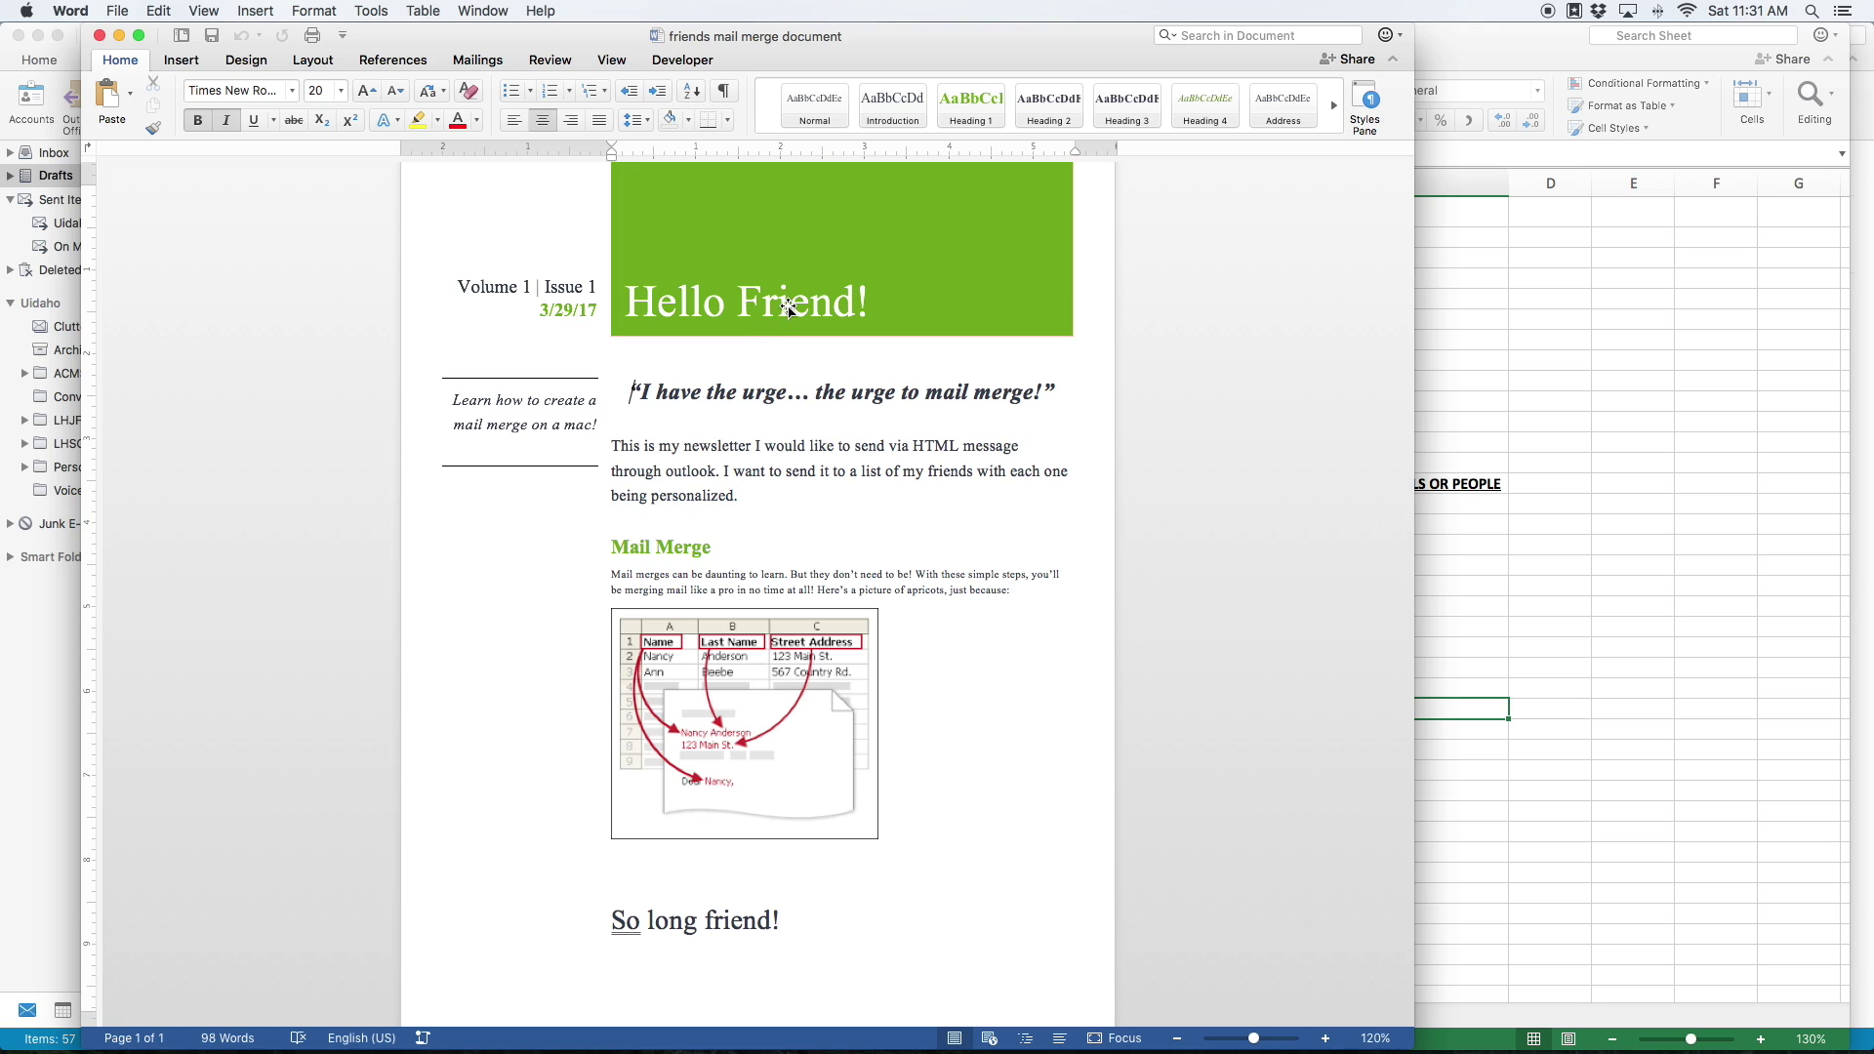
Select the green 'Hello Friend!' header shape, then switch to Excel and back to the newsletter.
double_click(742, 919)
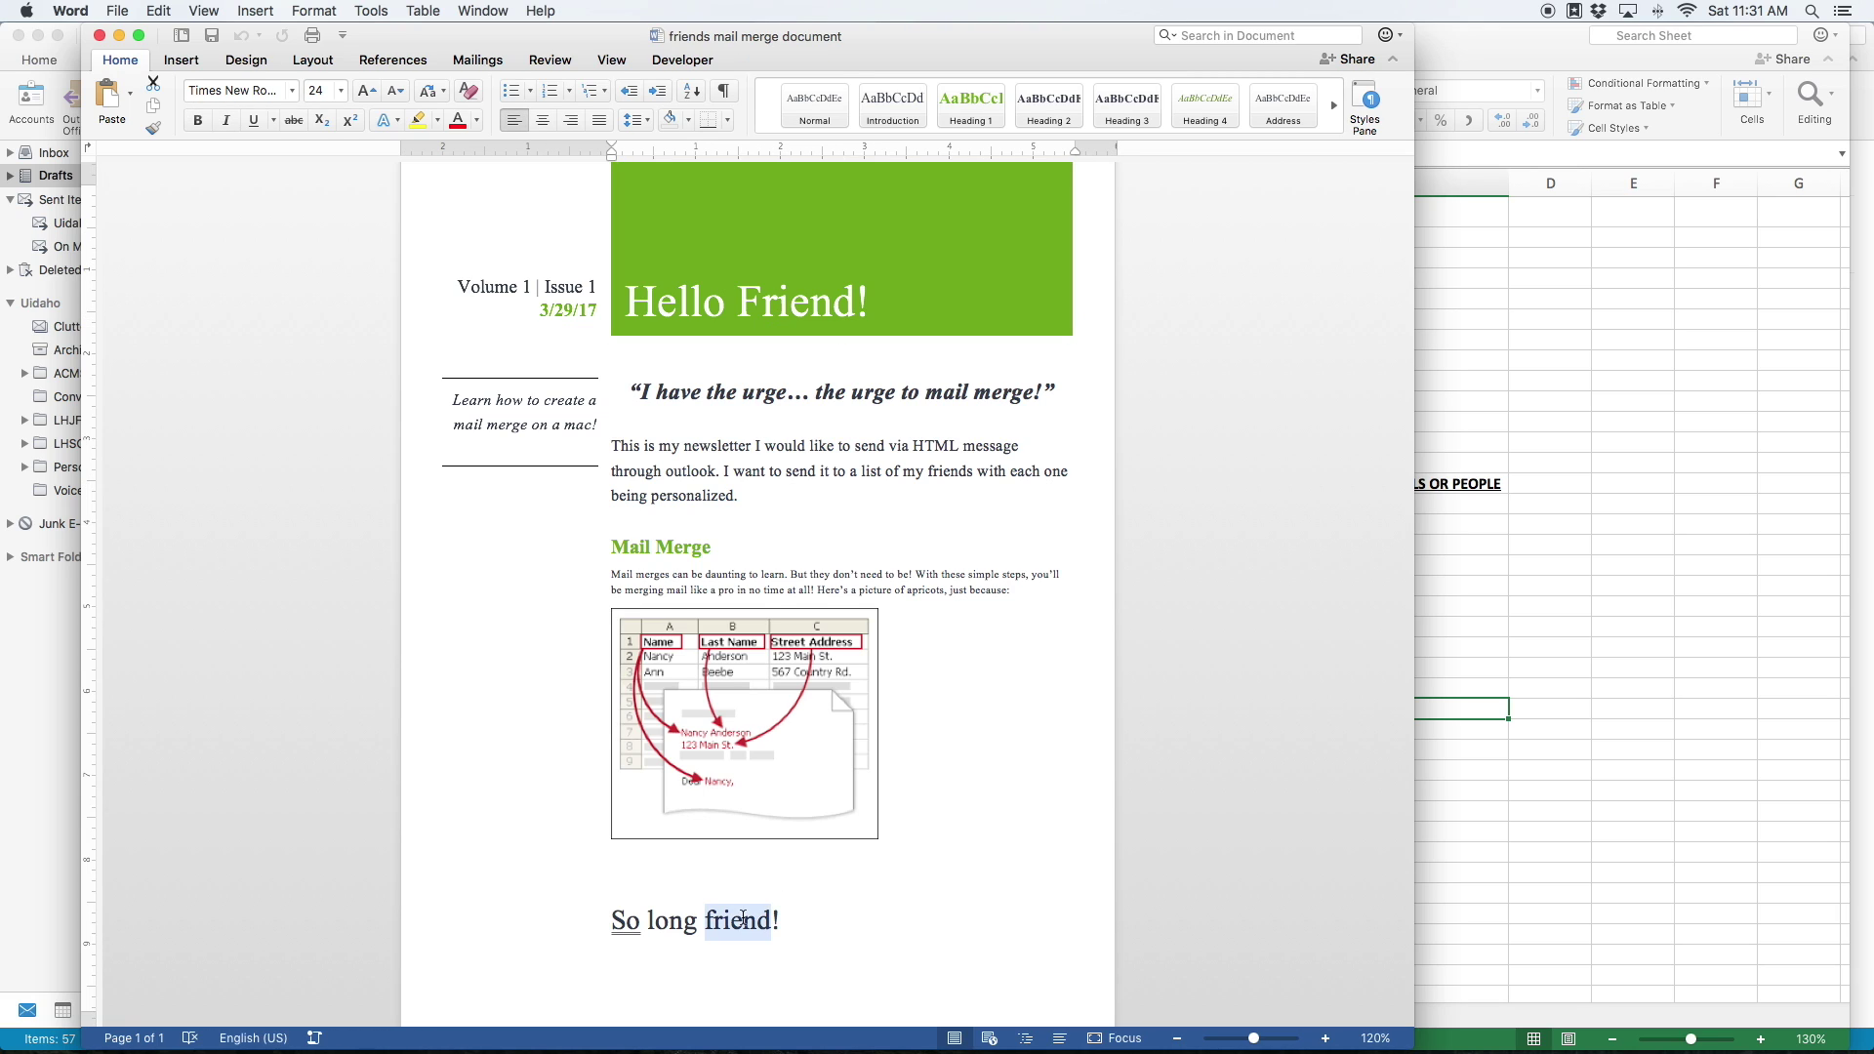
left_click(850, 894)
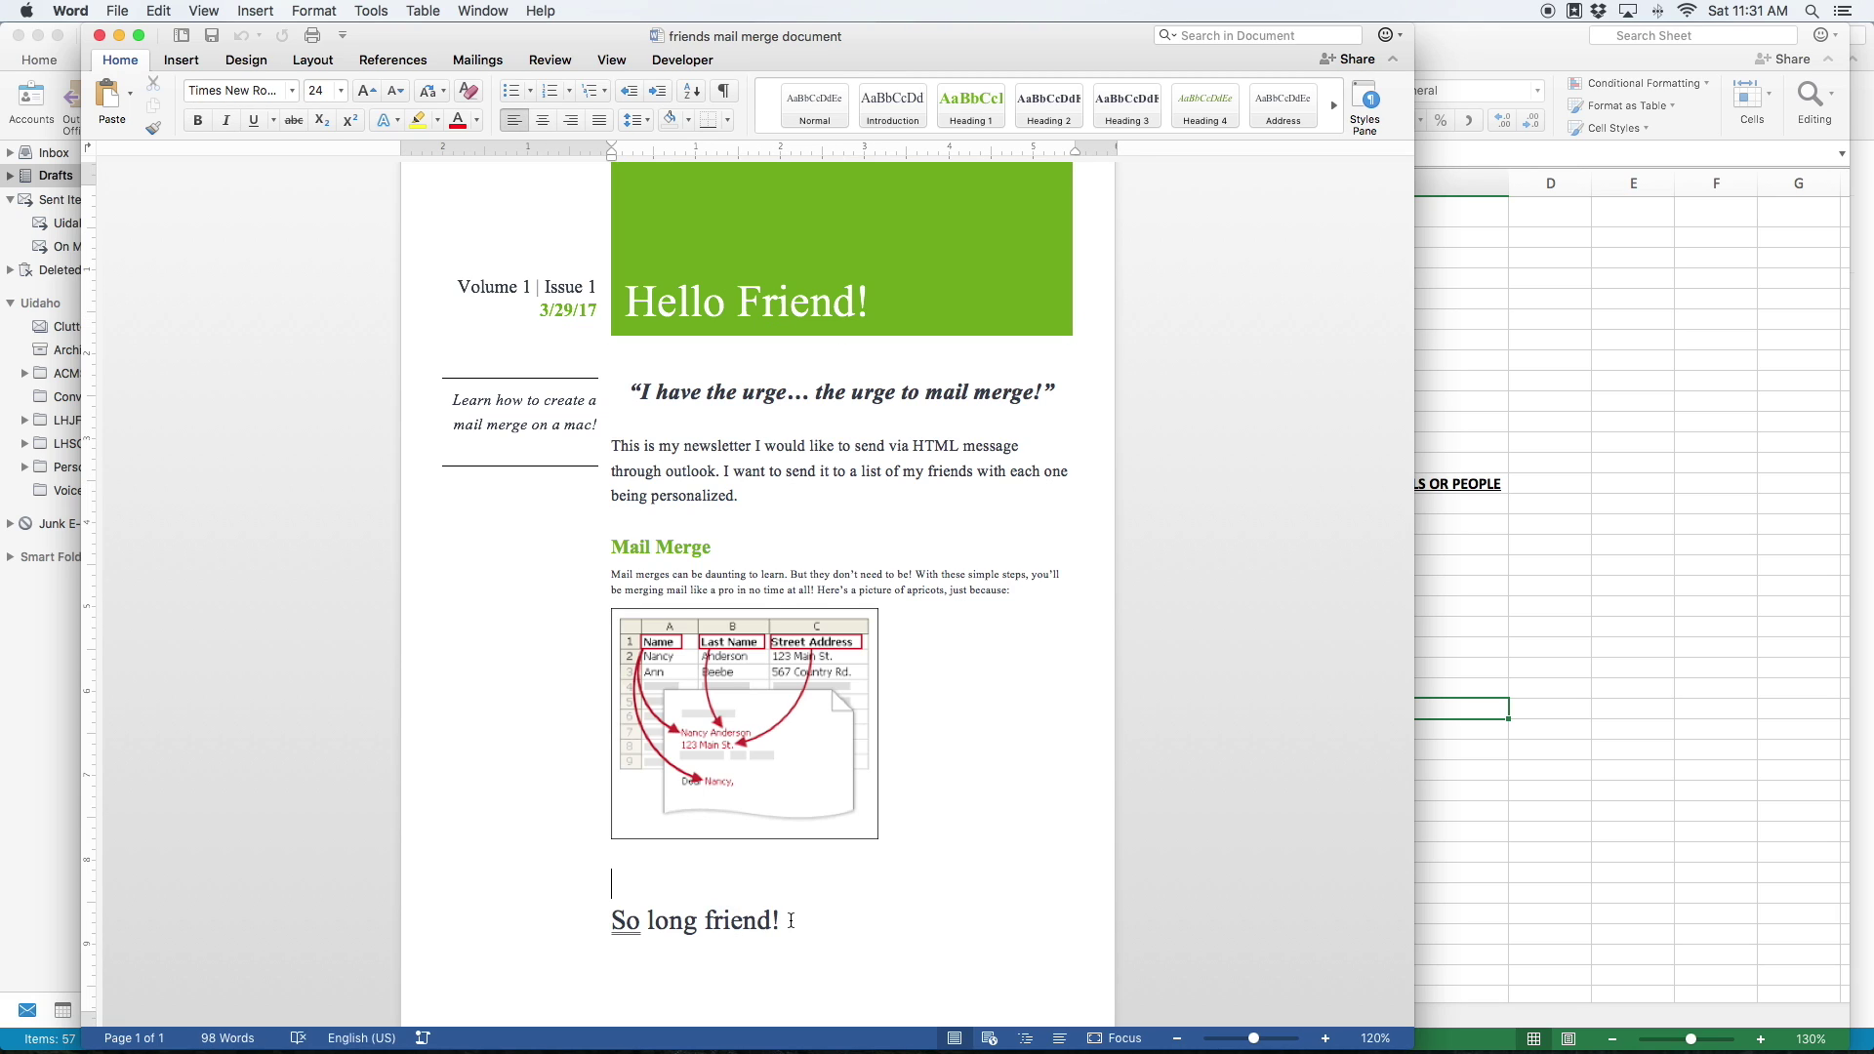
left_click(792, 313)
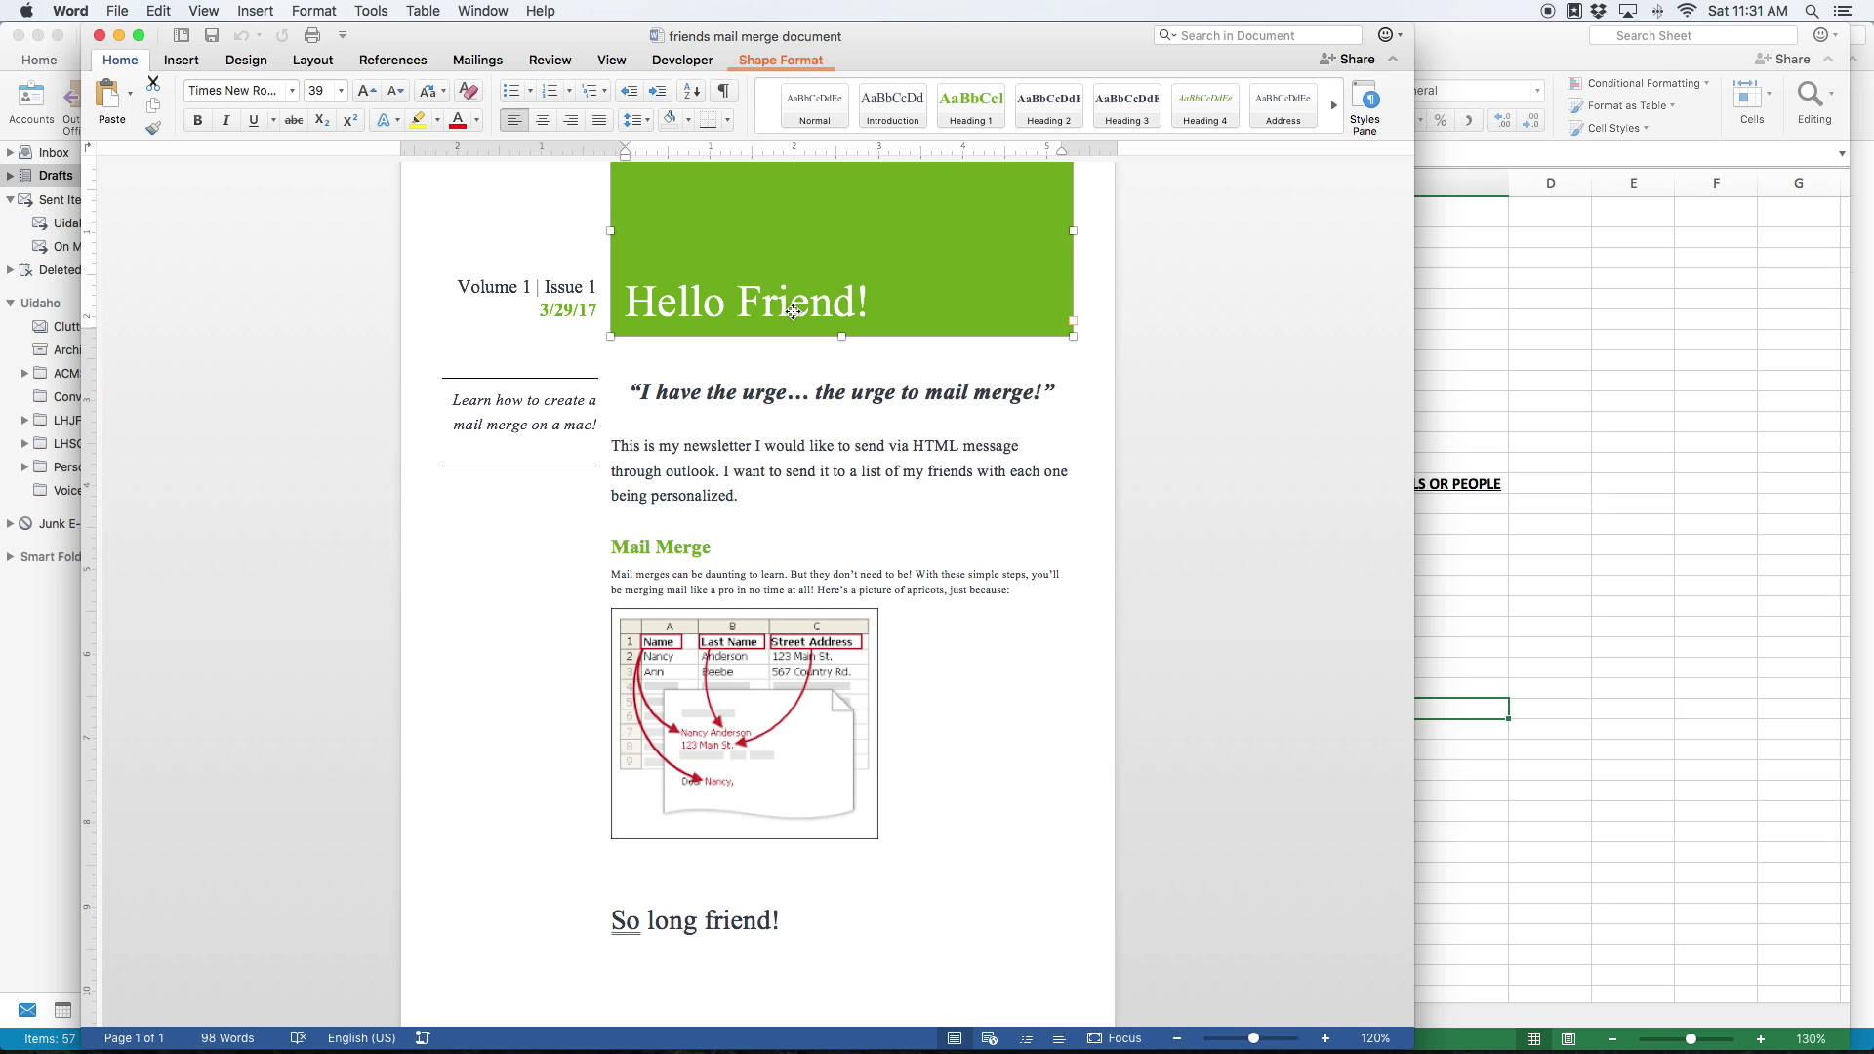
left_click(1484, 354)
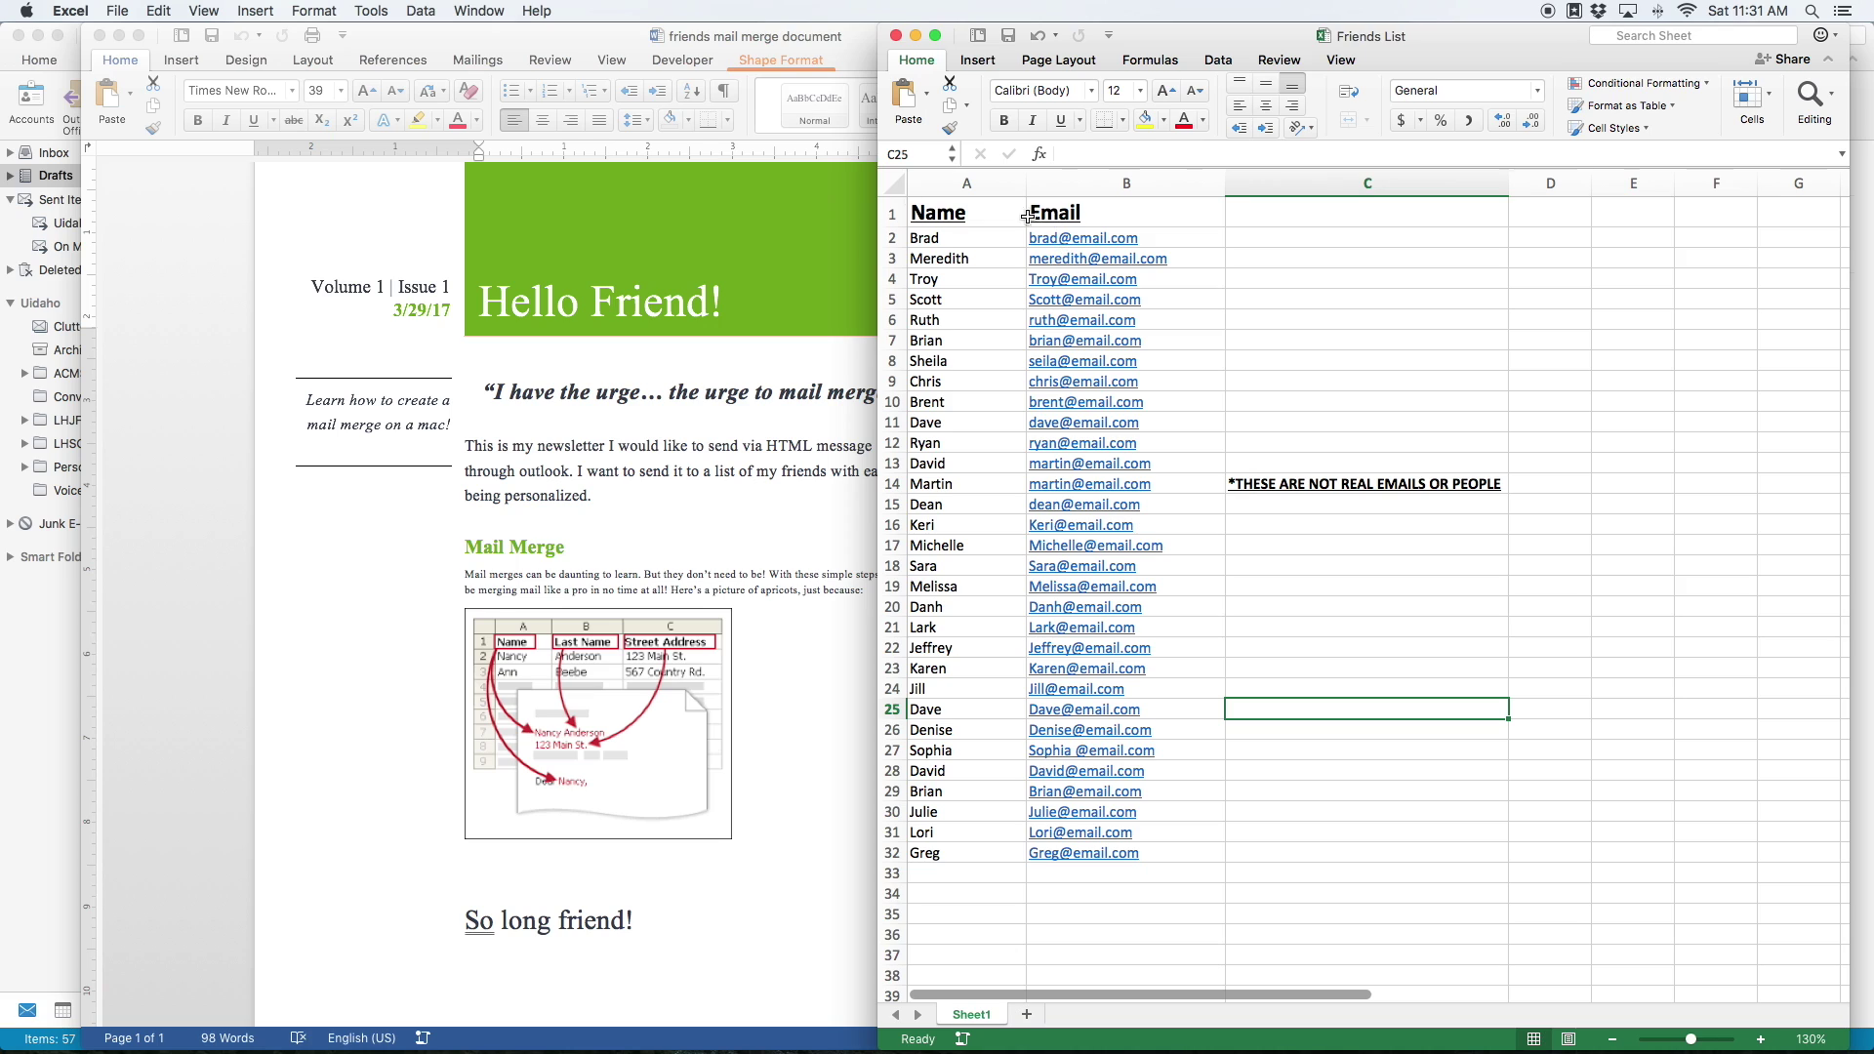
left_click(667, 457)
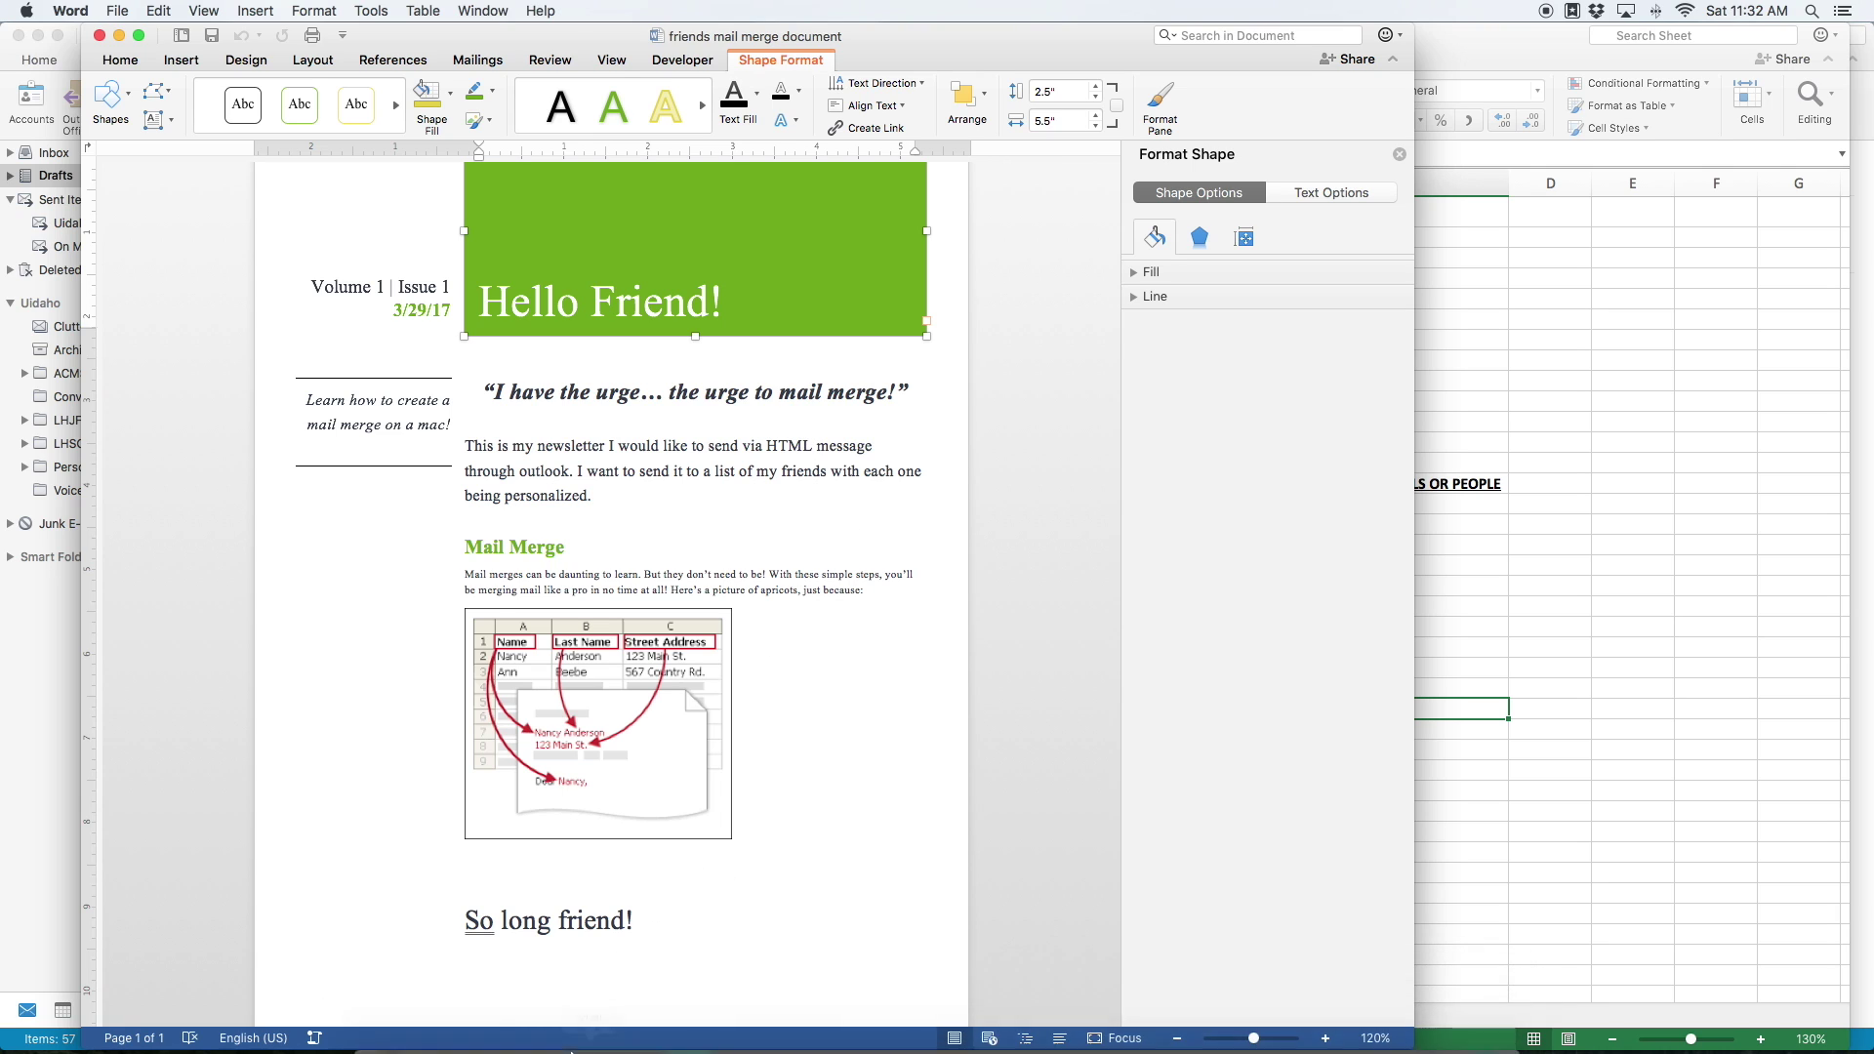
left_click(592, 1015)
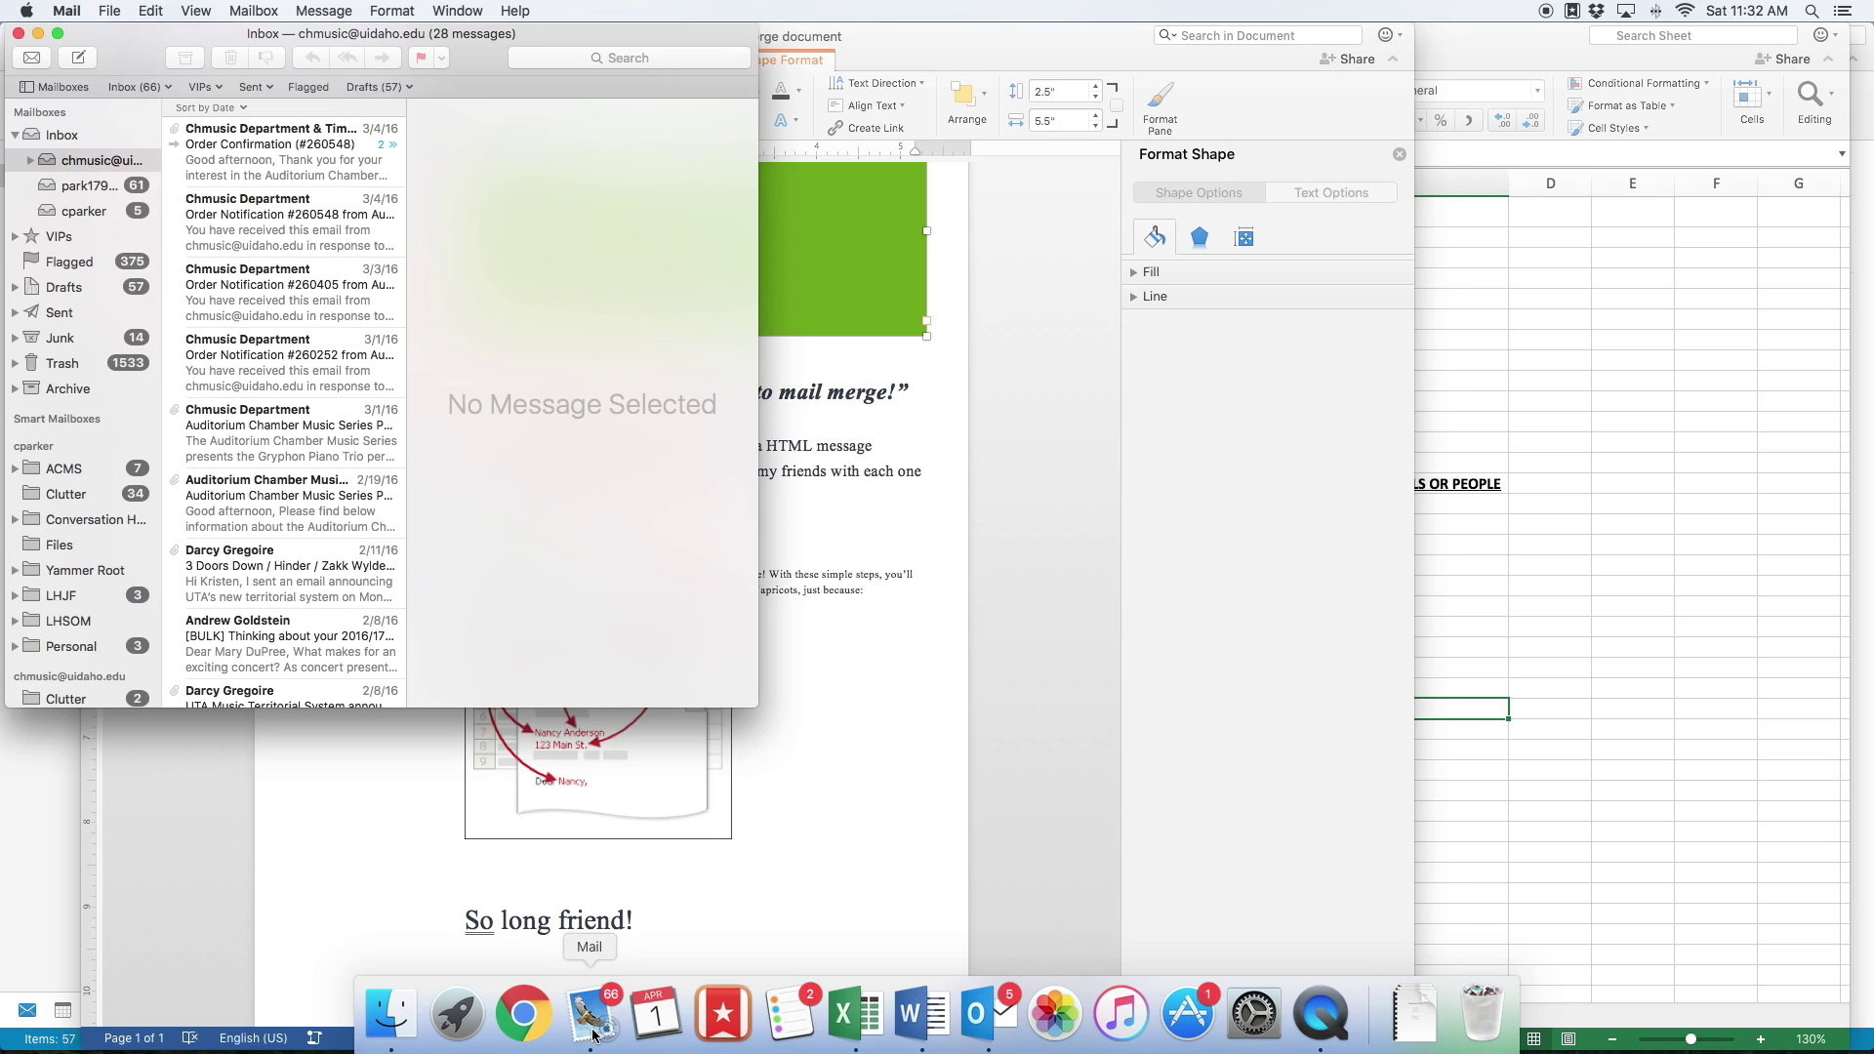
left_click(66, 11)
left_click(86, 84)
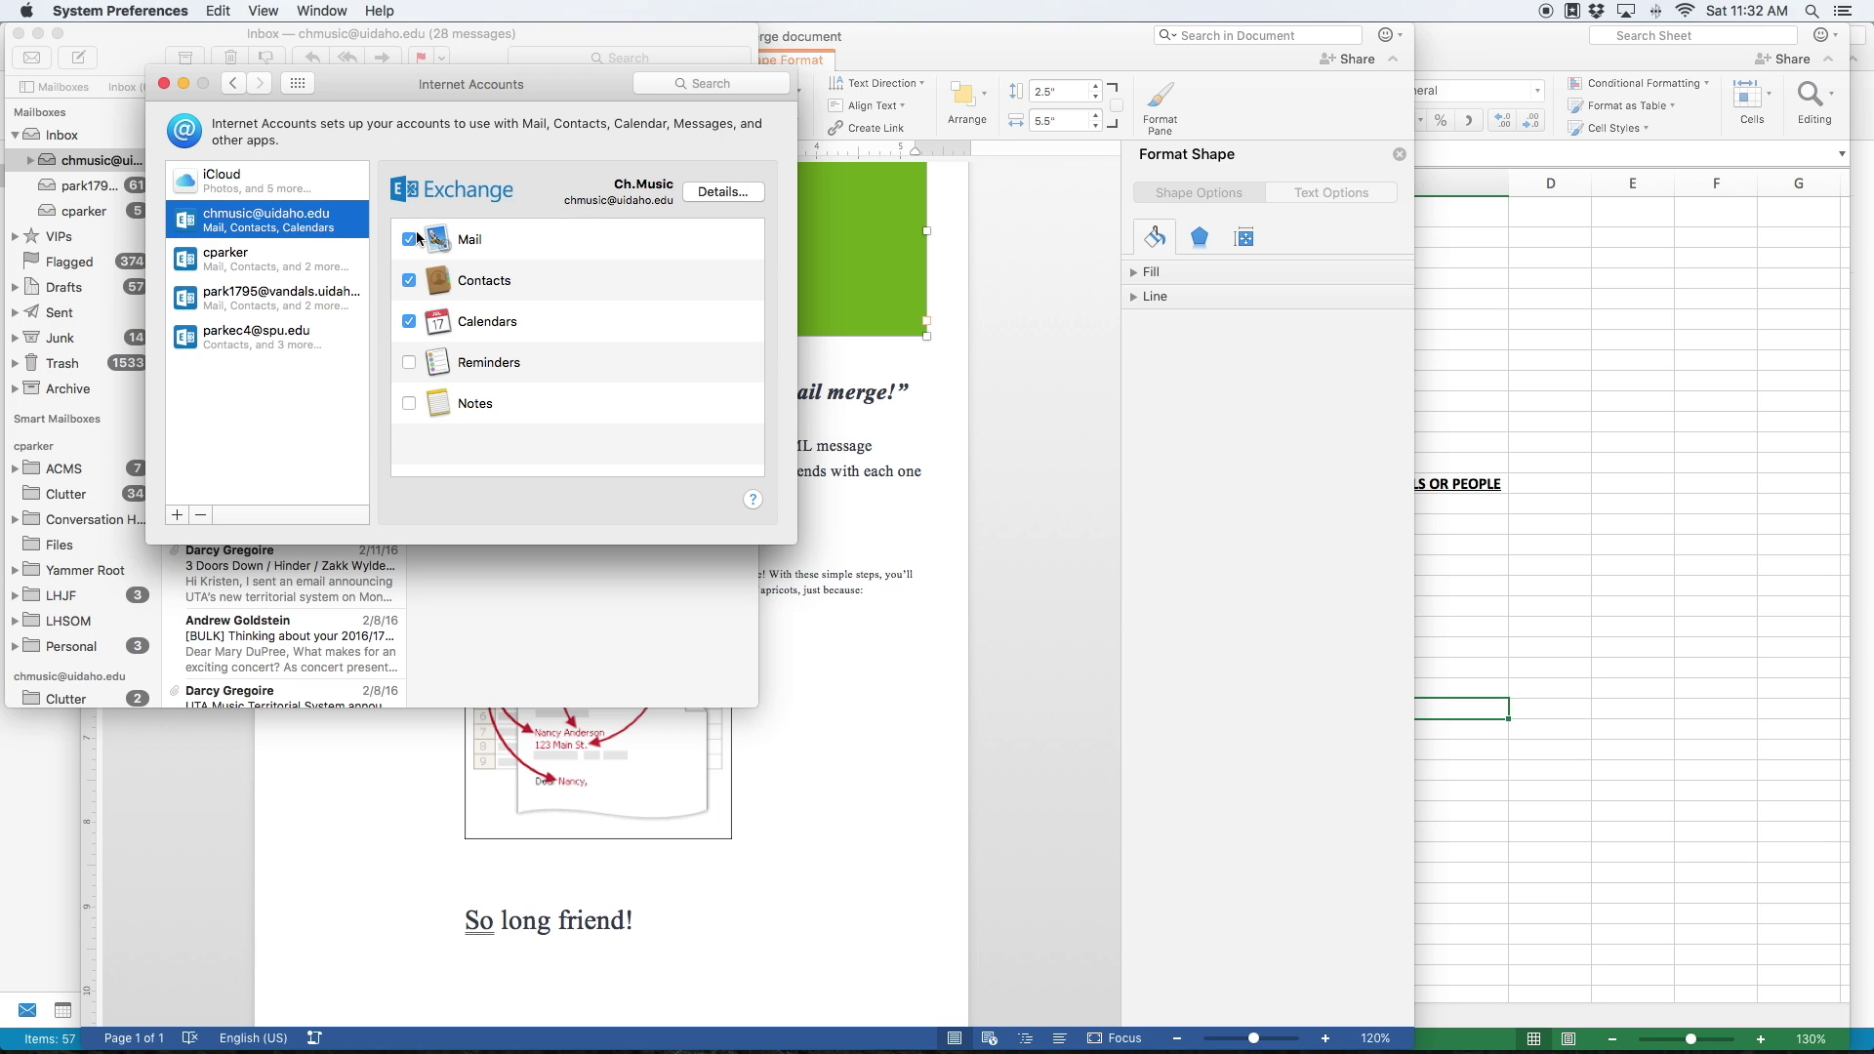
left_click(409, 239)
key("Down")
left_click(409, 239)
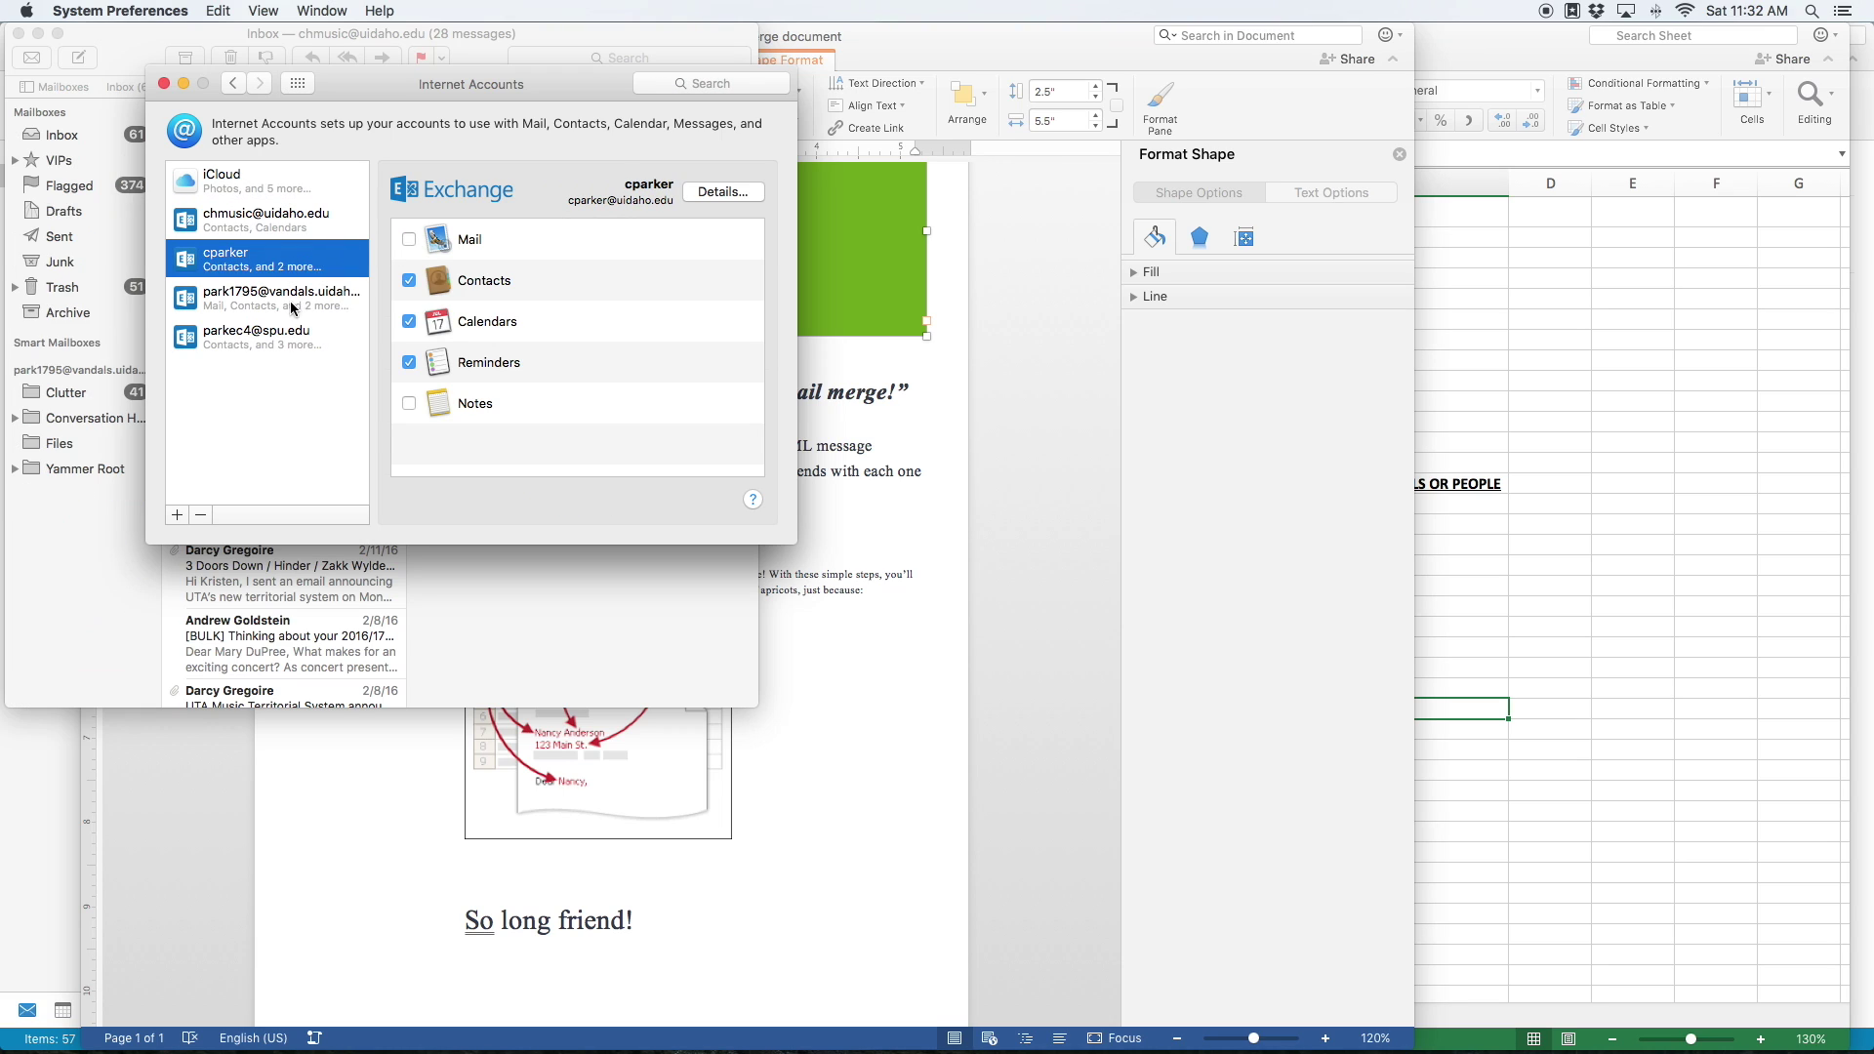
left_click(293, 301)
left_click(409, 239)
key("Down")
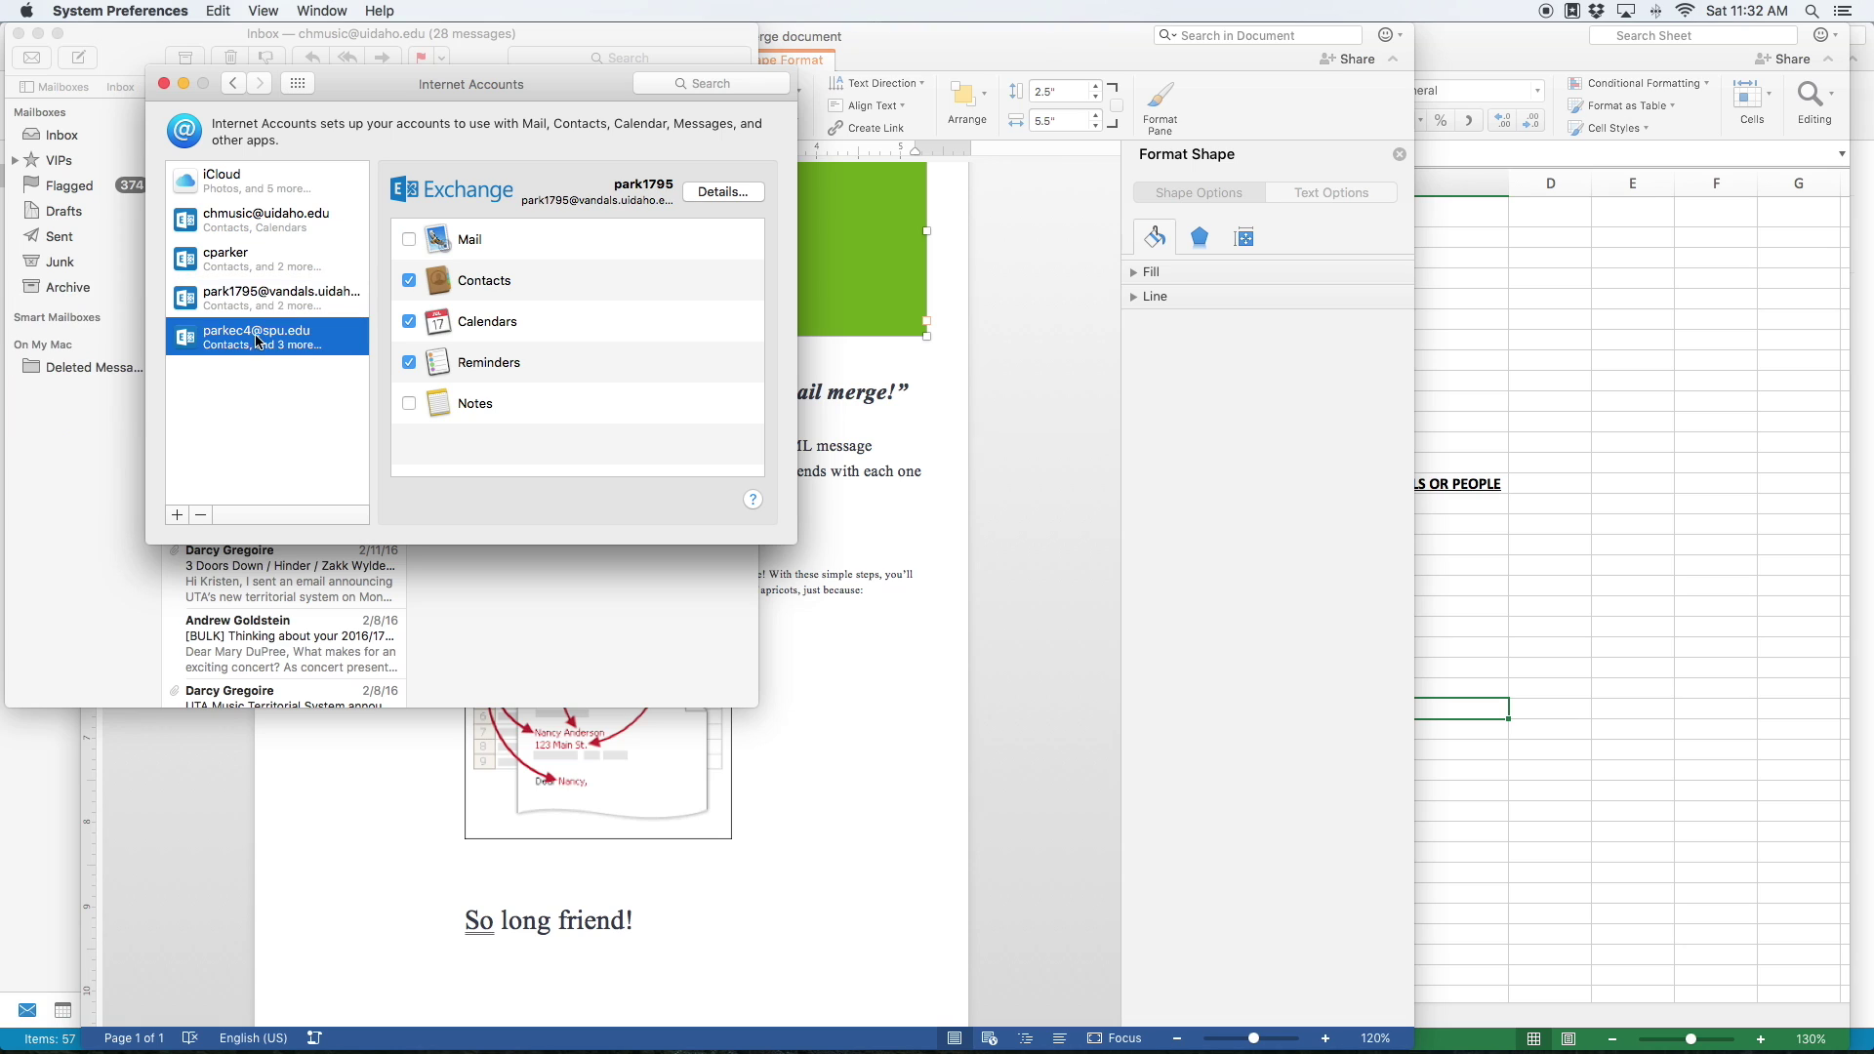
left_click(256, 220)
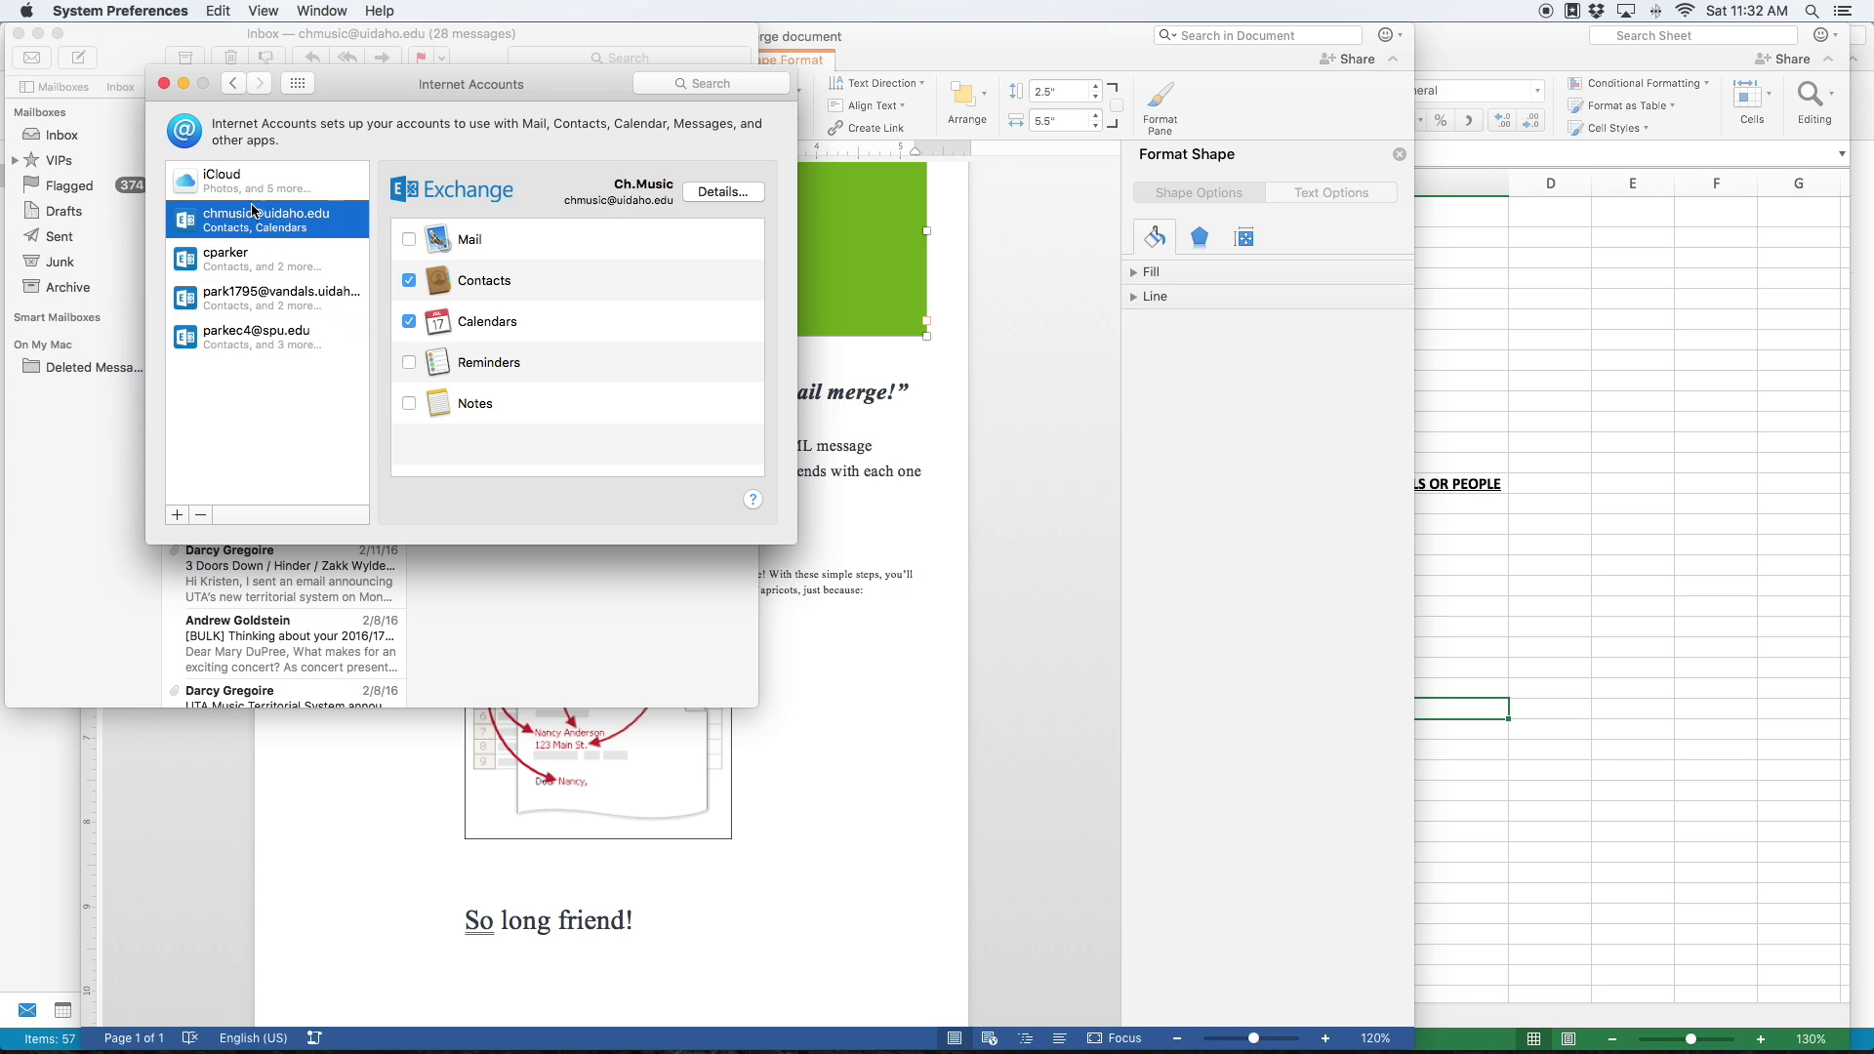
Close Internet Accounts, hide Apple Mail, and bring Outlook to the front.
left_click(165, 85)
key("super+h")
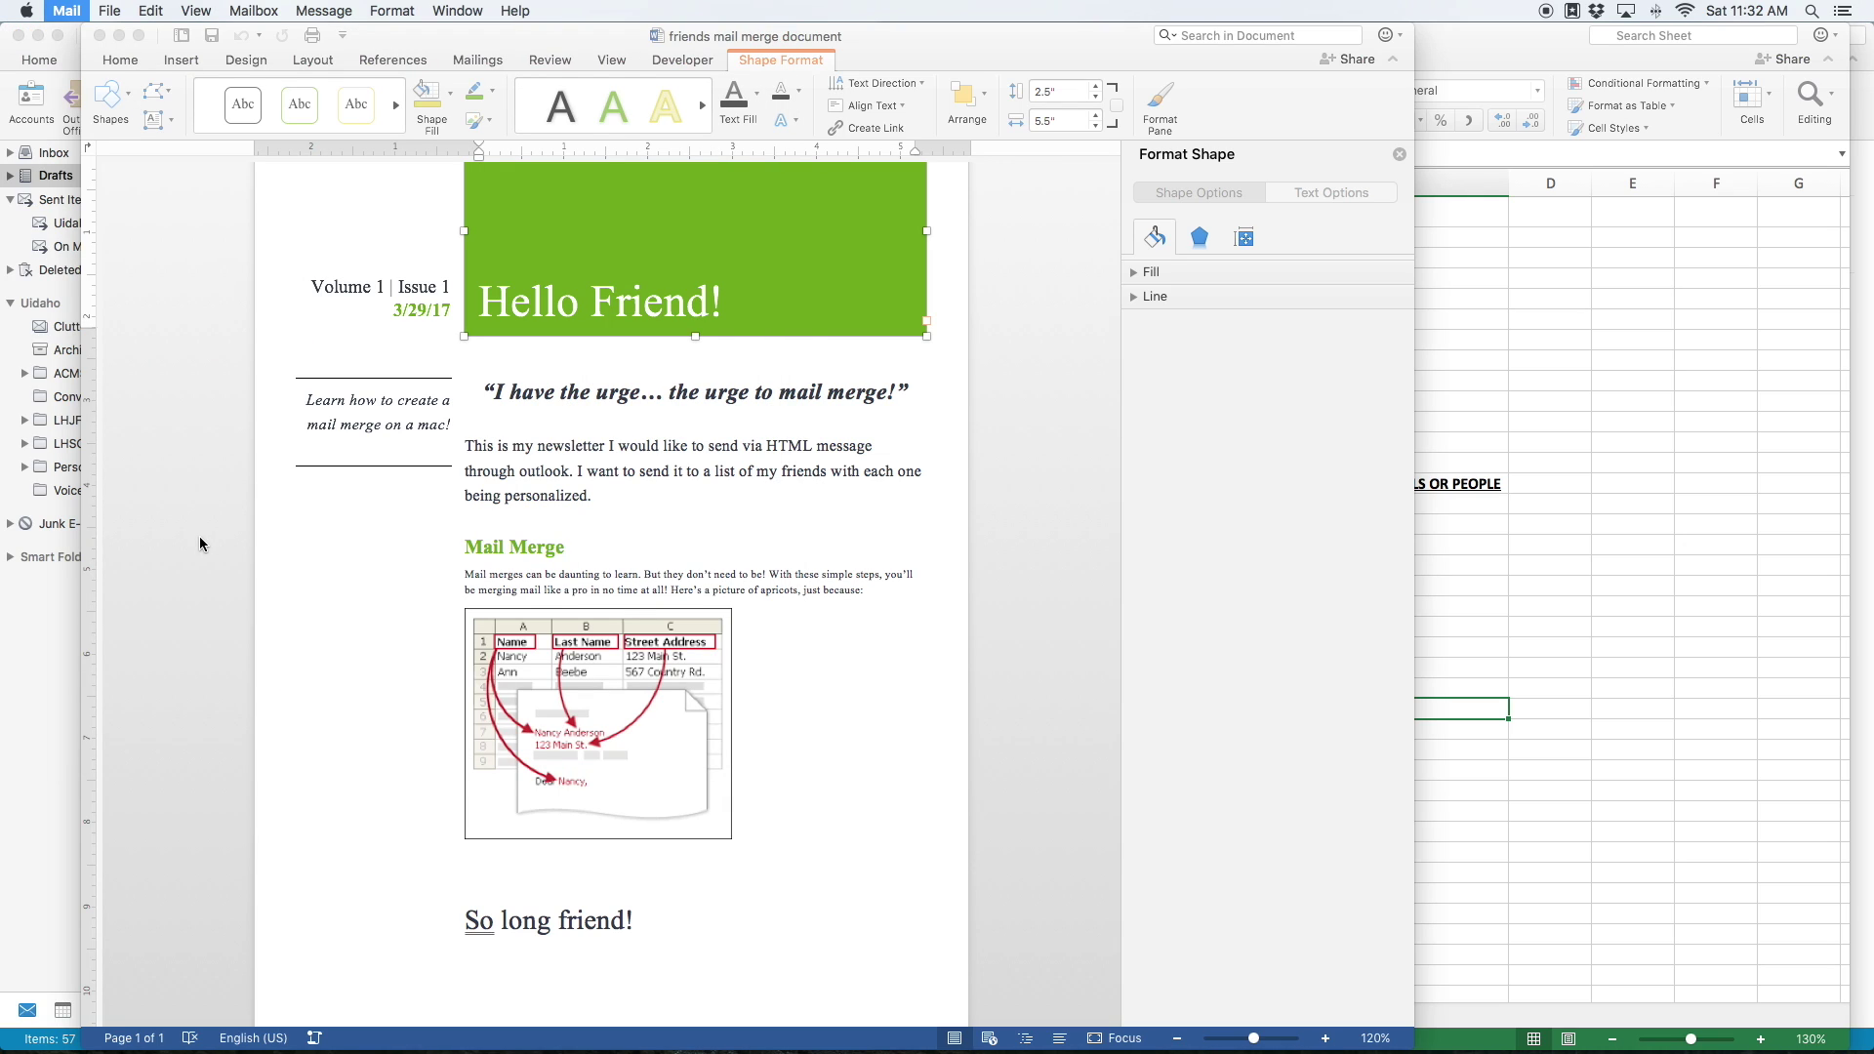
left_click(27, 665)
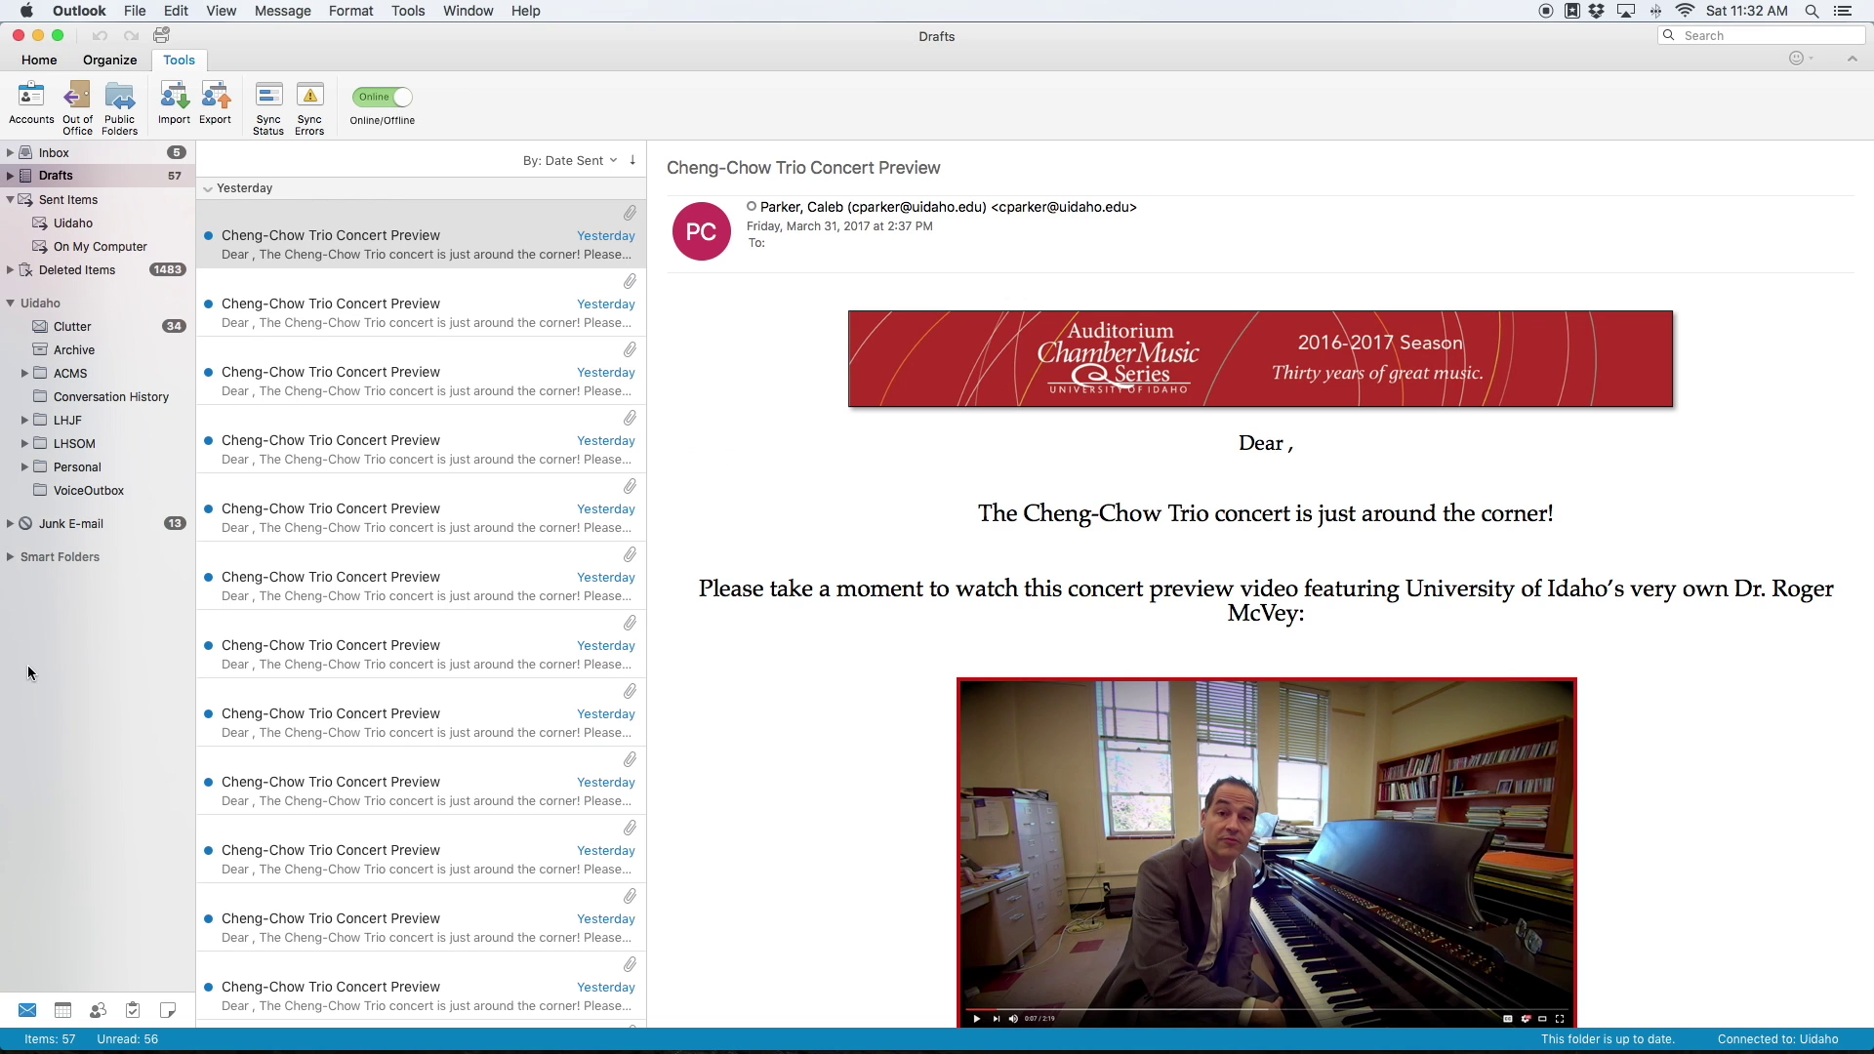
Toggle Outlook from Online to Offline on the Tools tab.
left_click(367, 94)
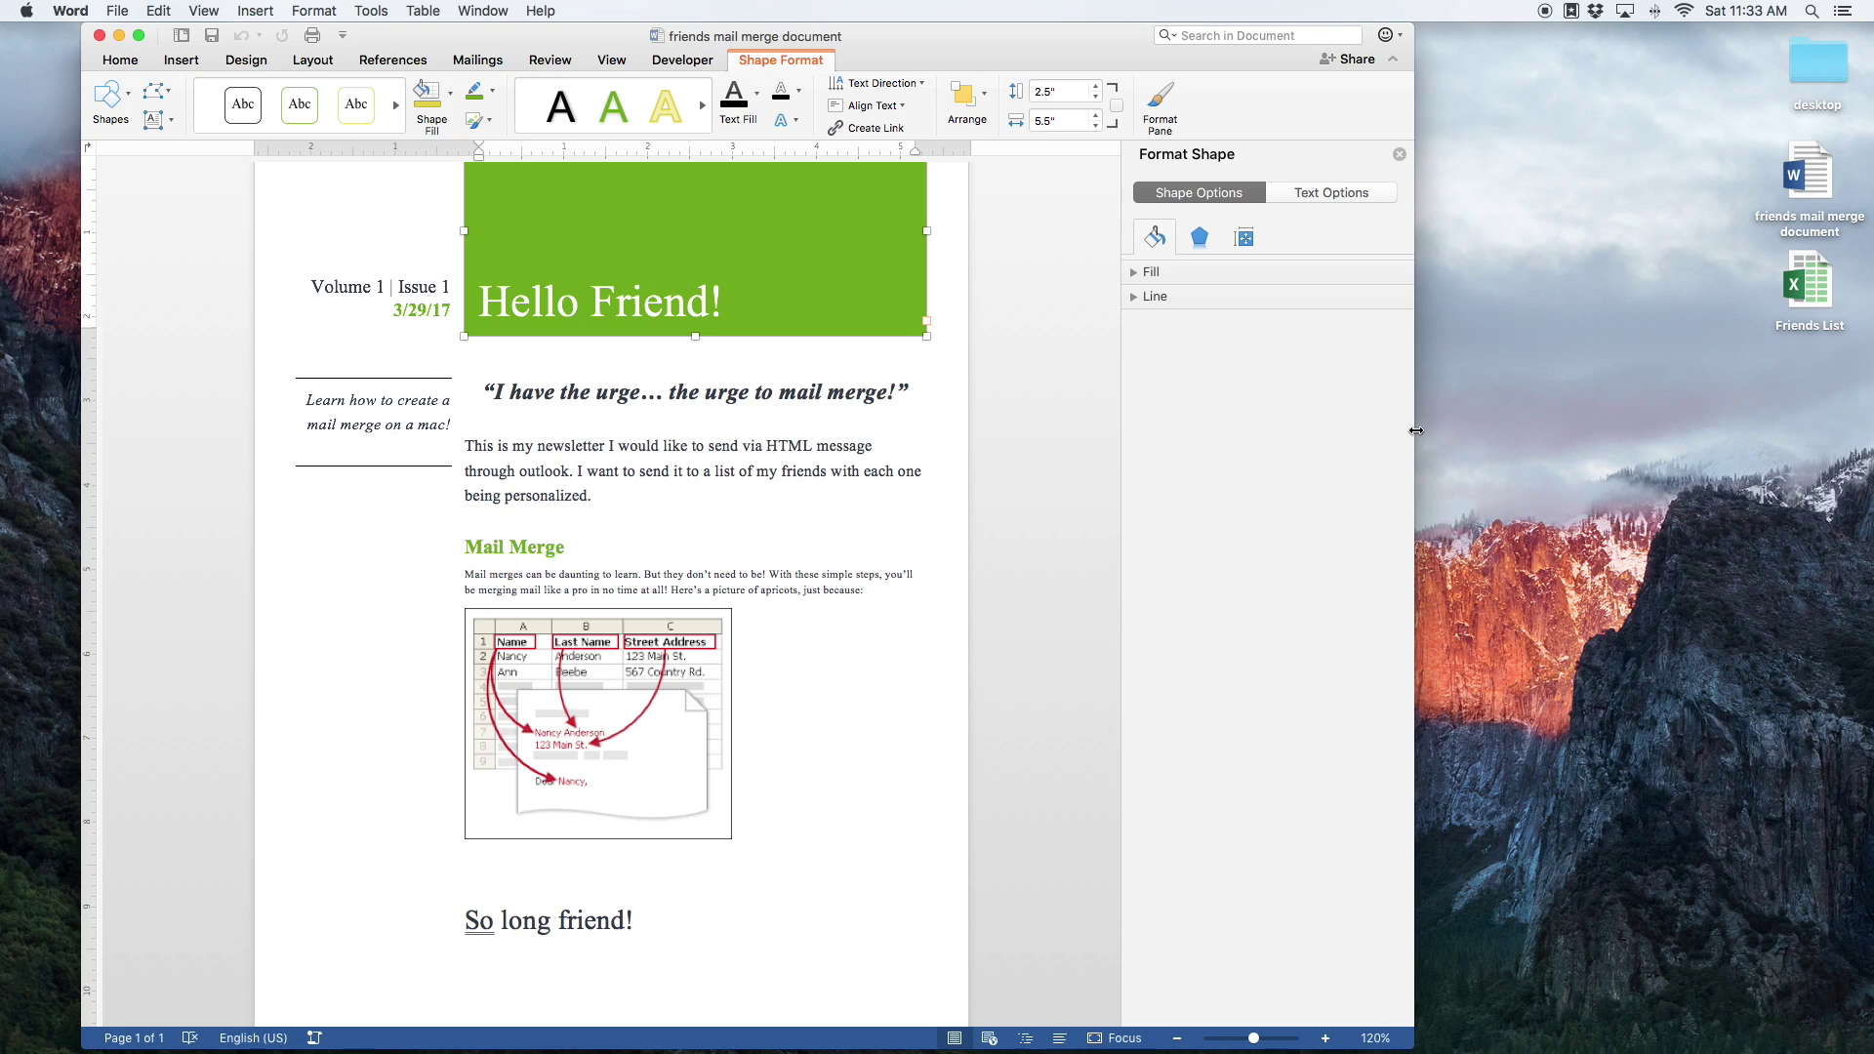
Widen the Word window to the screen edge and make the newsletter an Email Messages merge.
left_click_drag(1415, 431, 1870, 420)
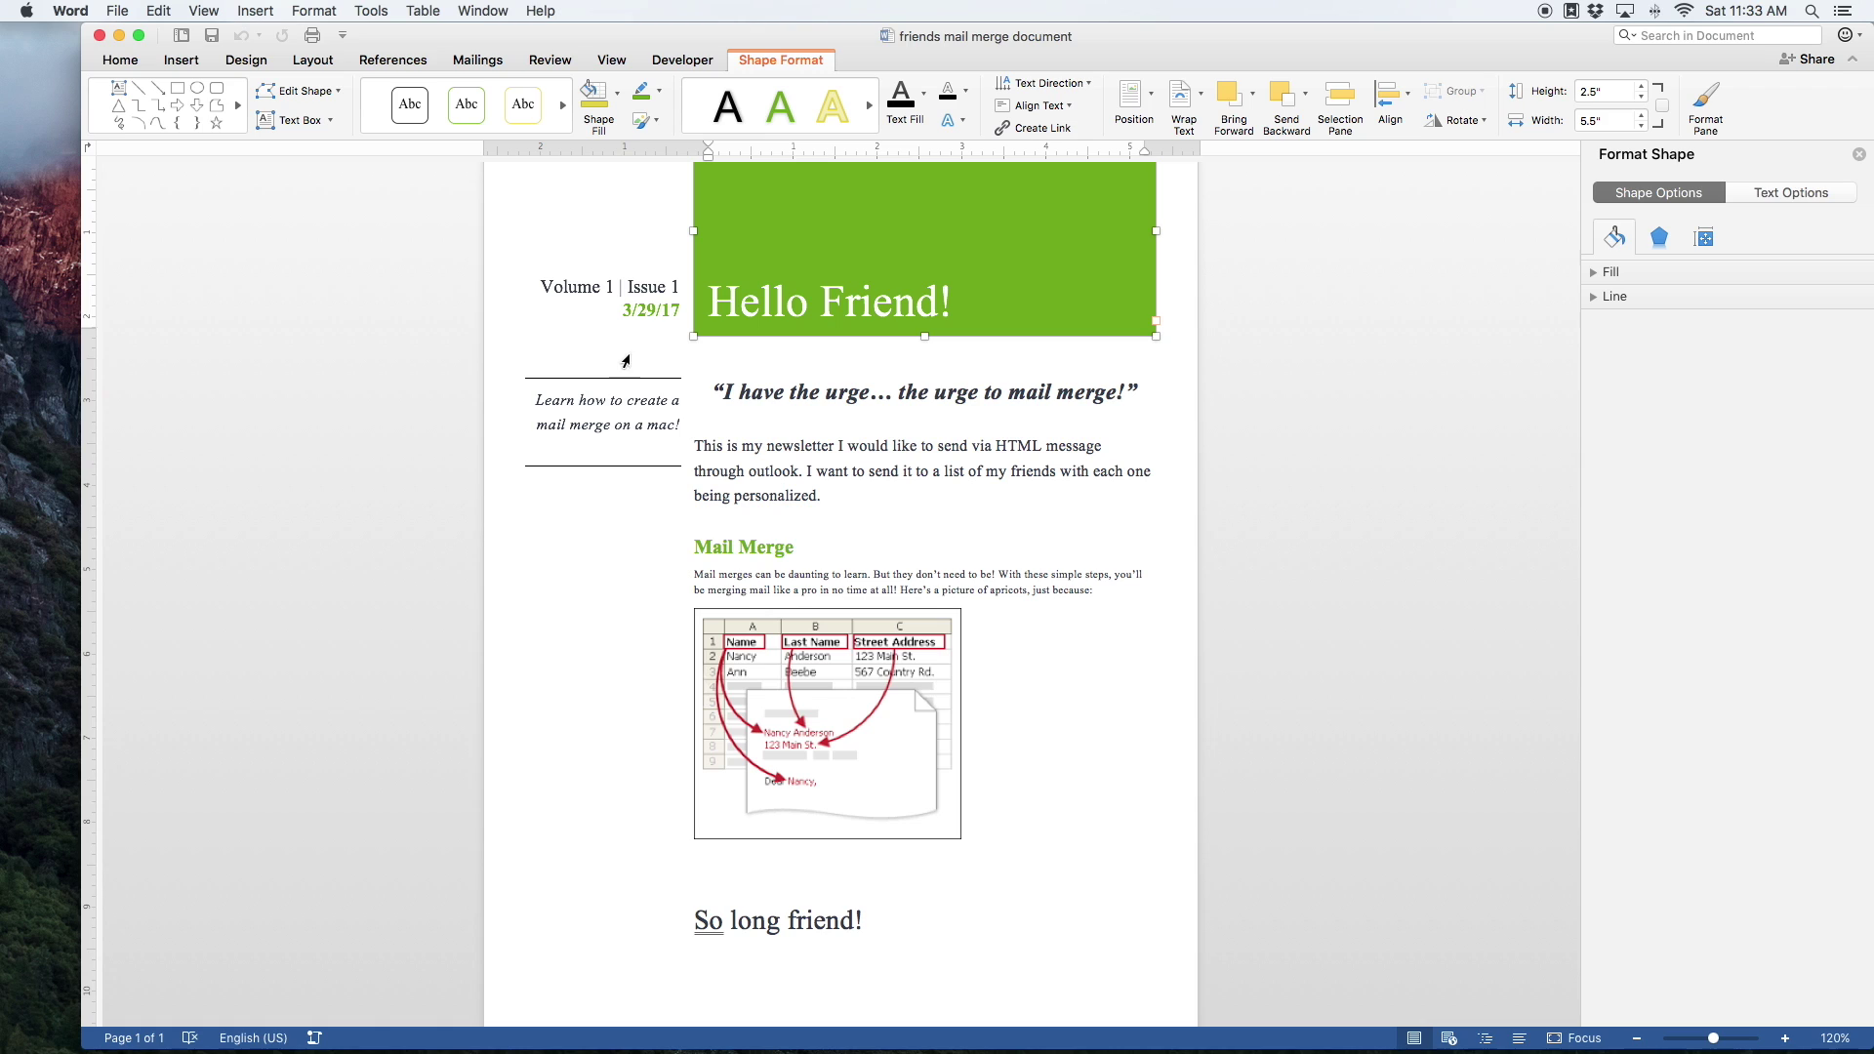
left_click(487, 63)
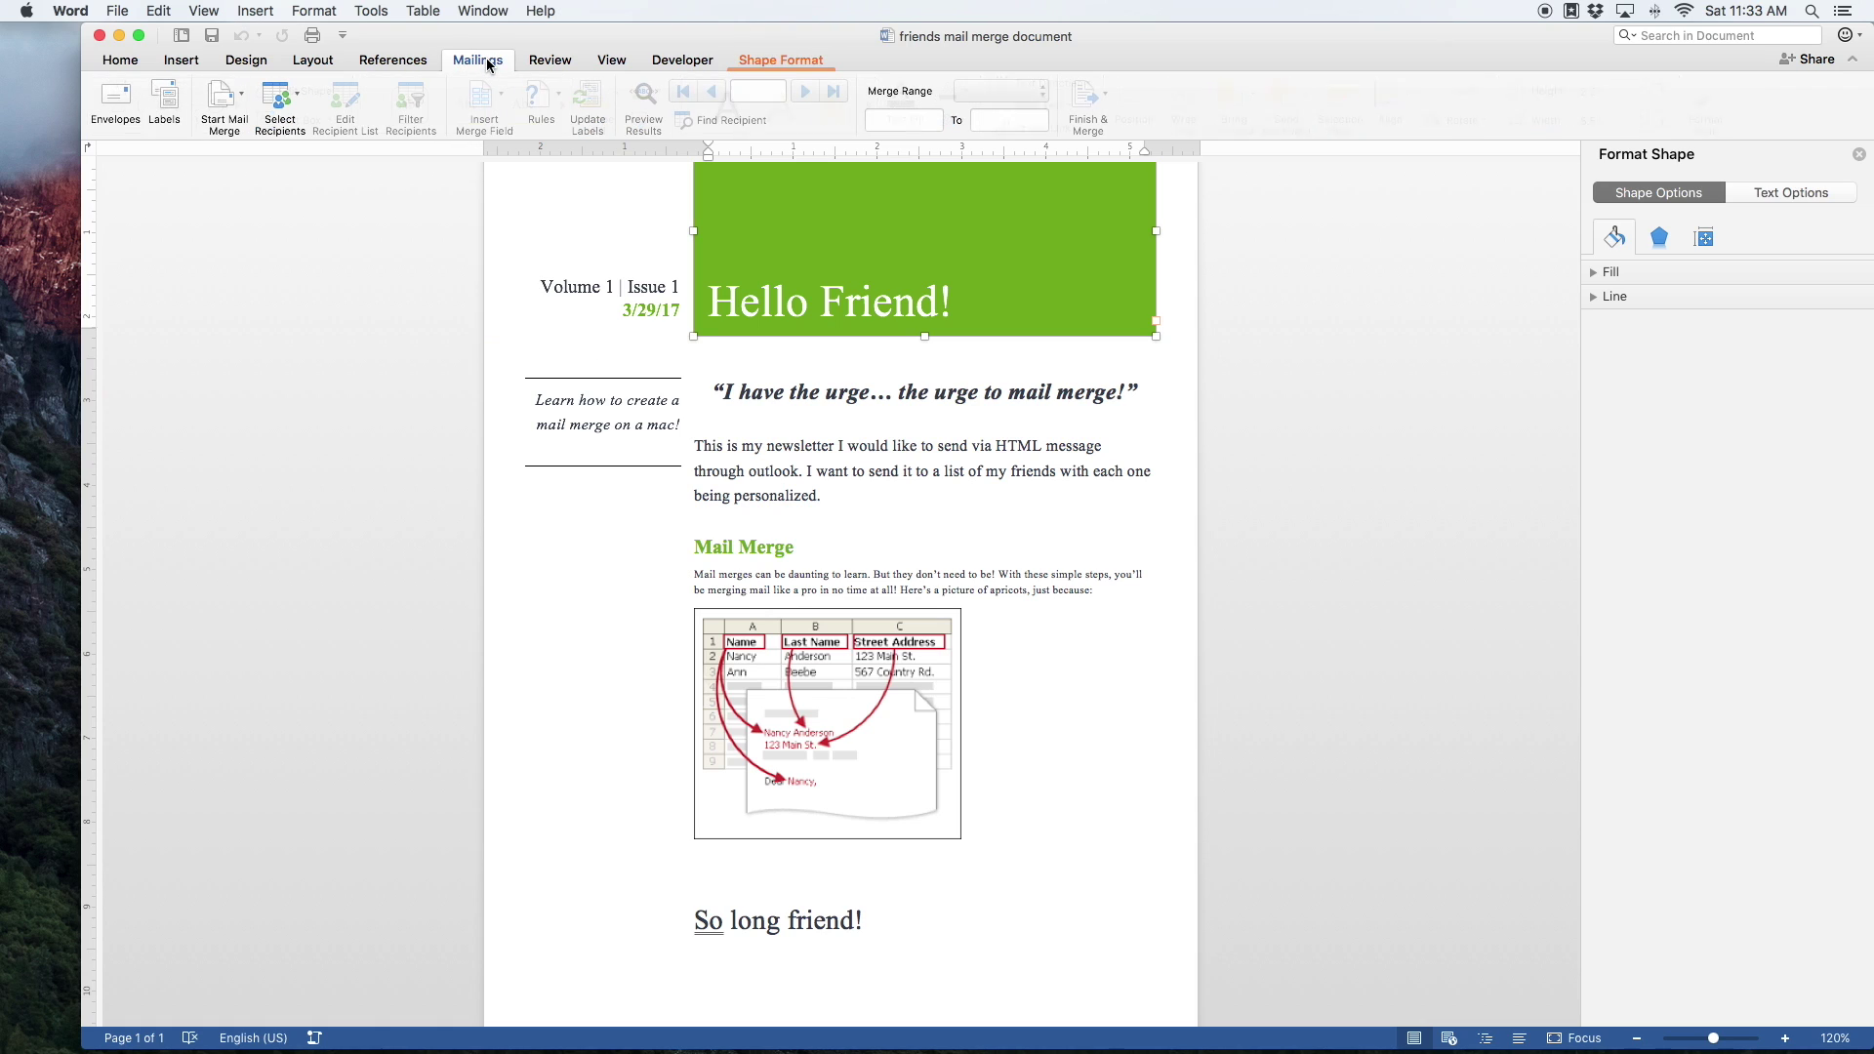
left_click(242, 95)
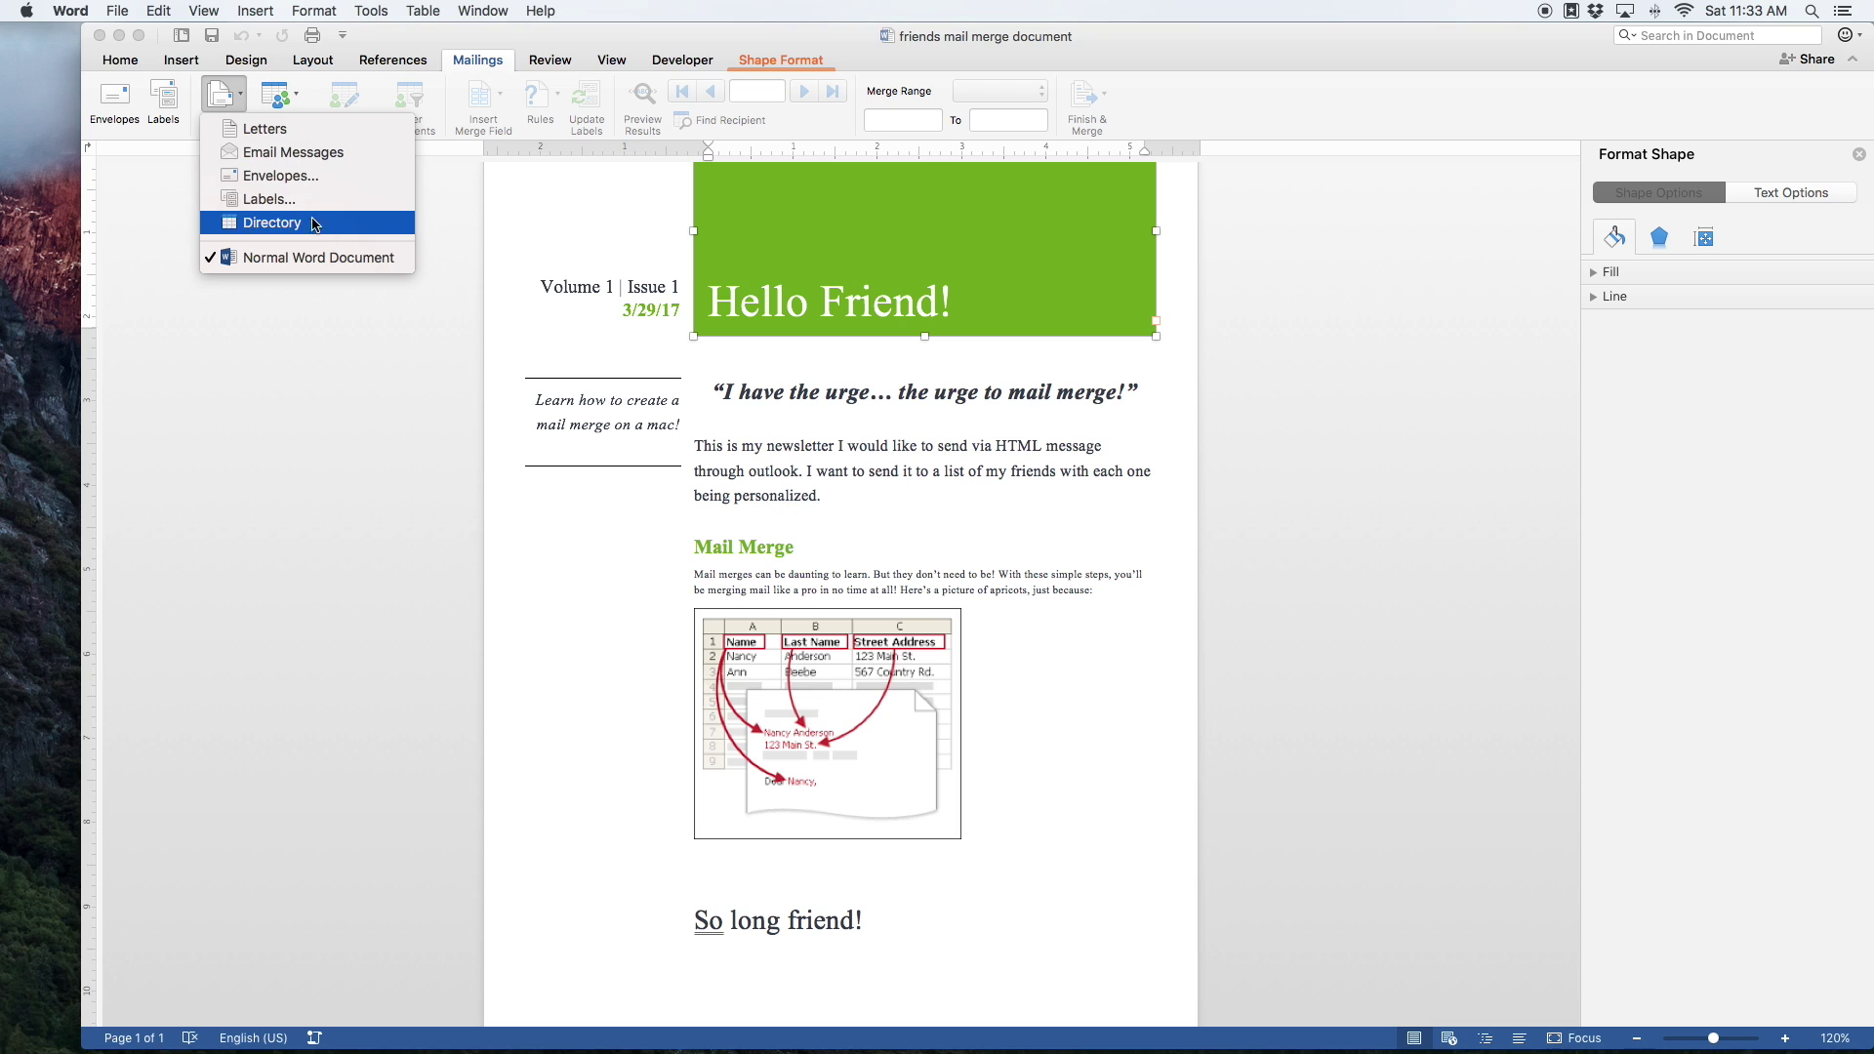
left_click(366, 261)
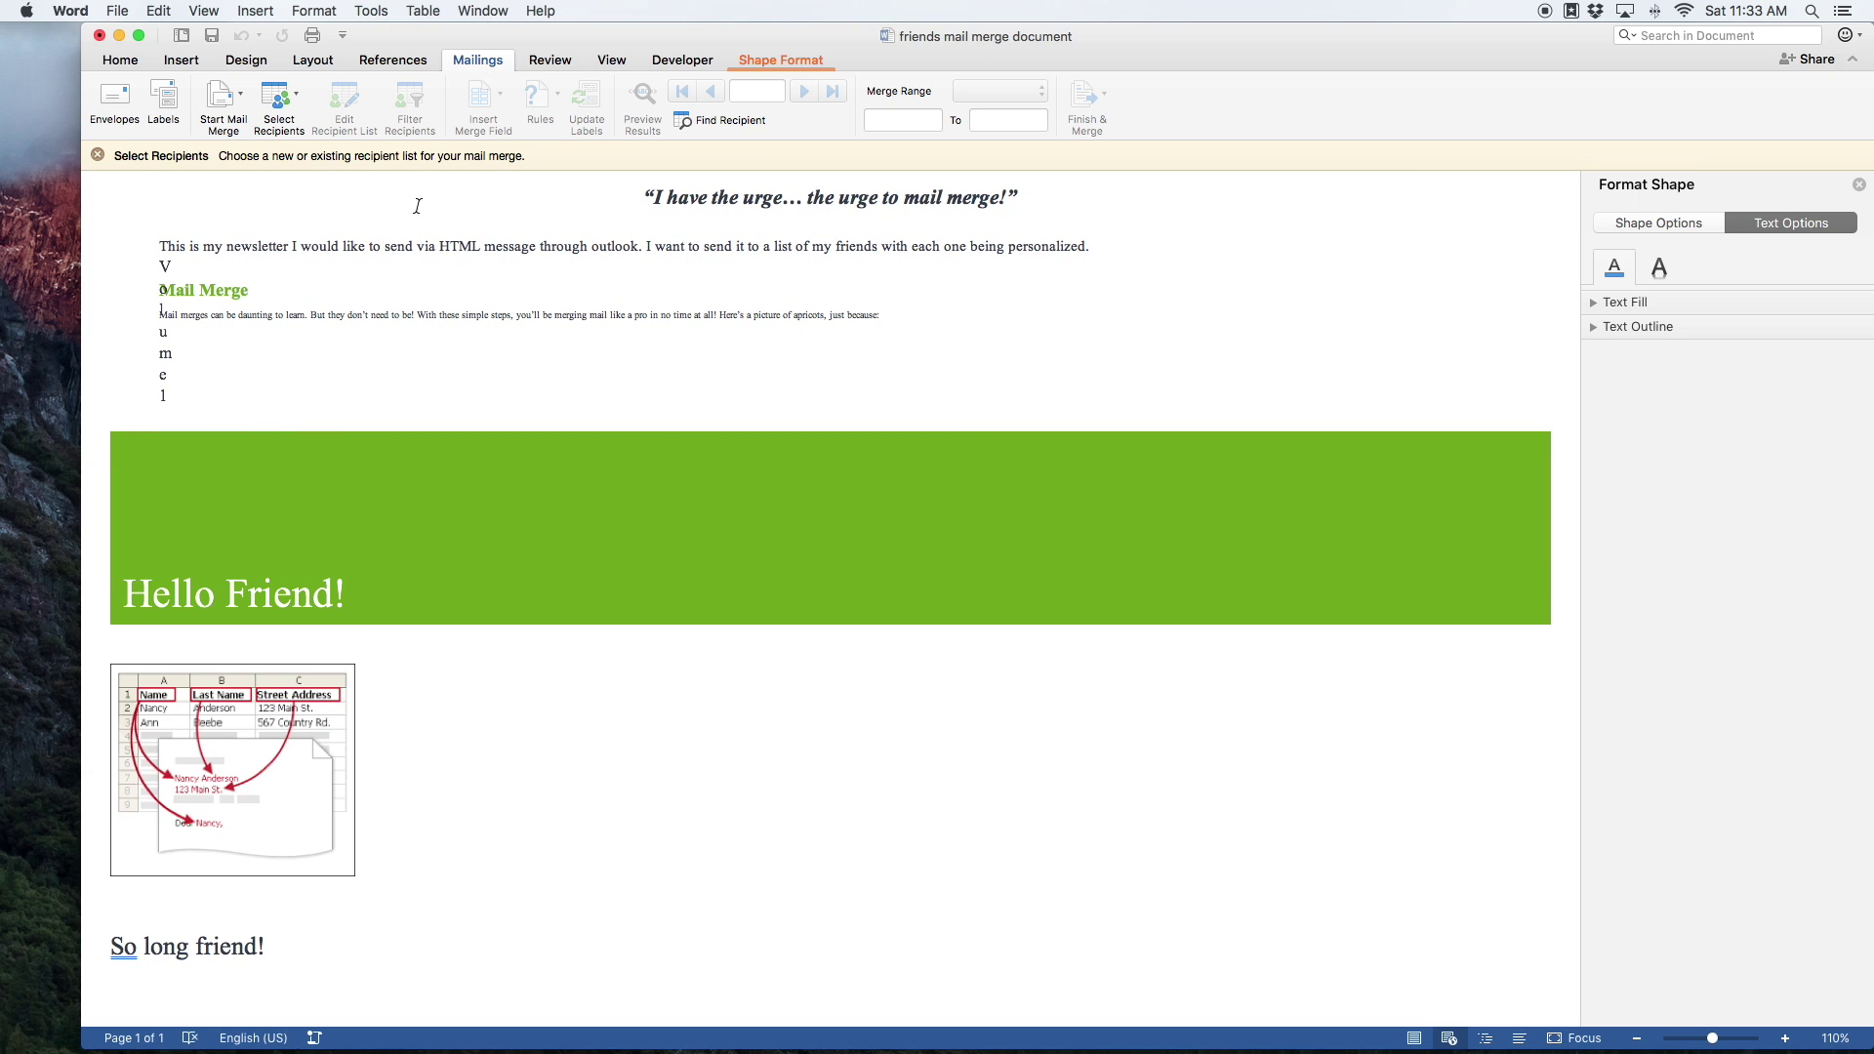
Use the Desktop Friends List workbook as an existing recipient list, confirming the open prompts.
left_click(240, 96)
left_click(557, 299)
left_click(96, 156)
left_click(279, 94)
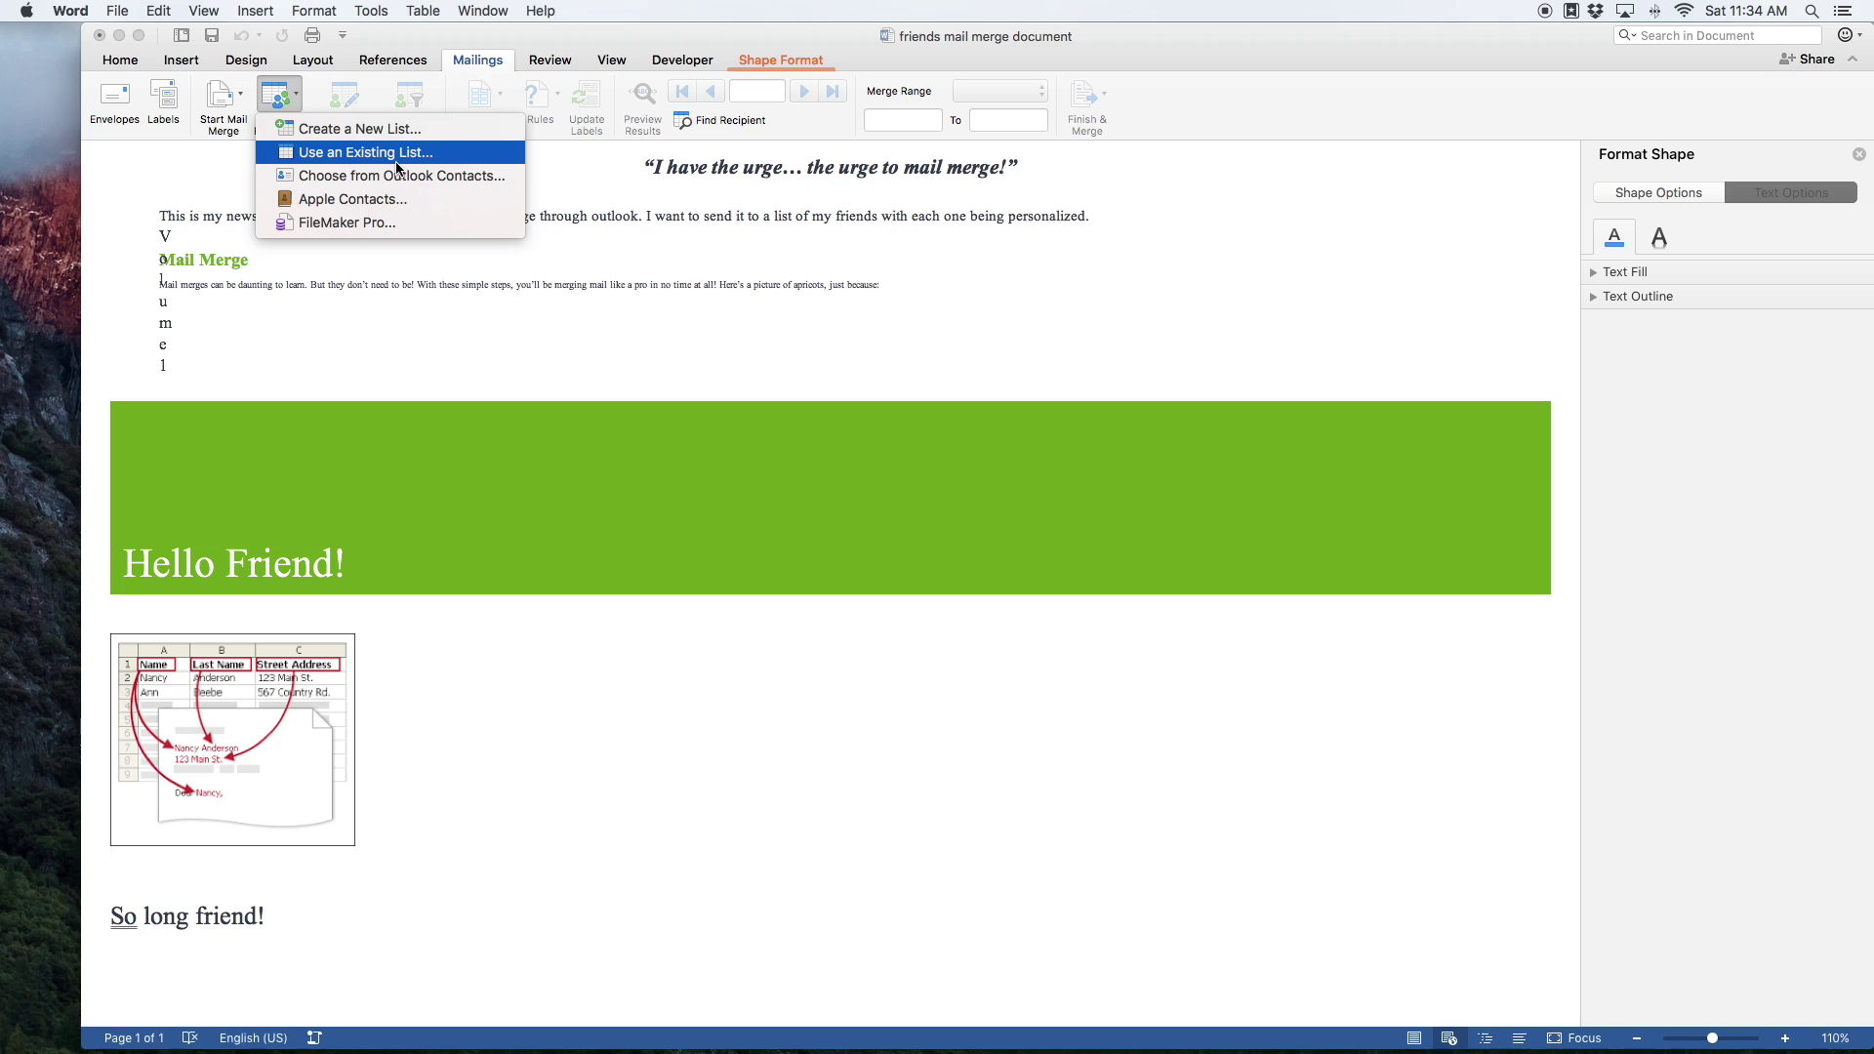
key("Return")
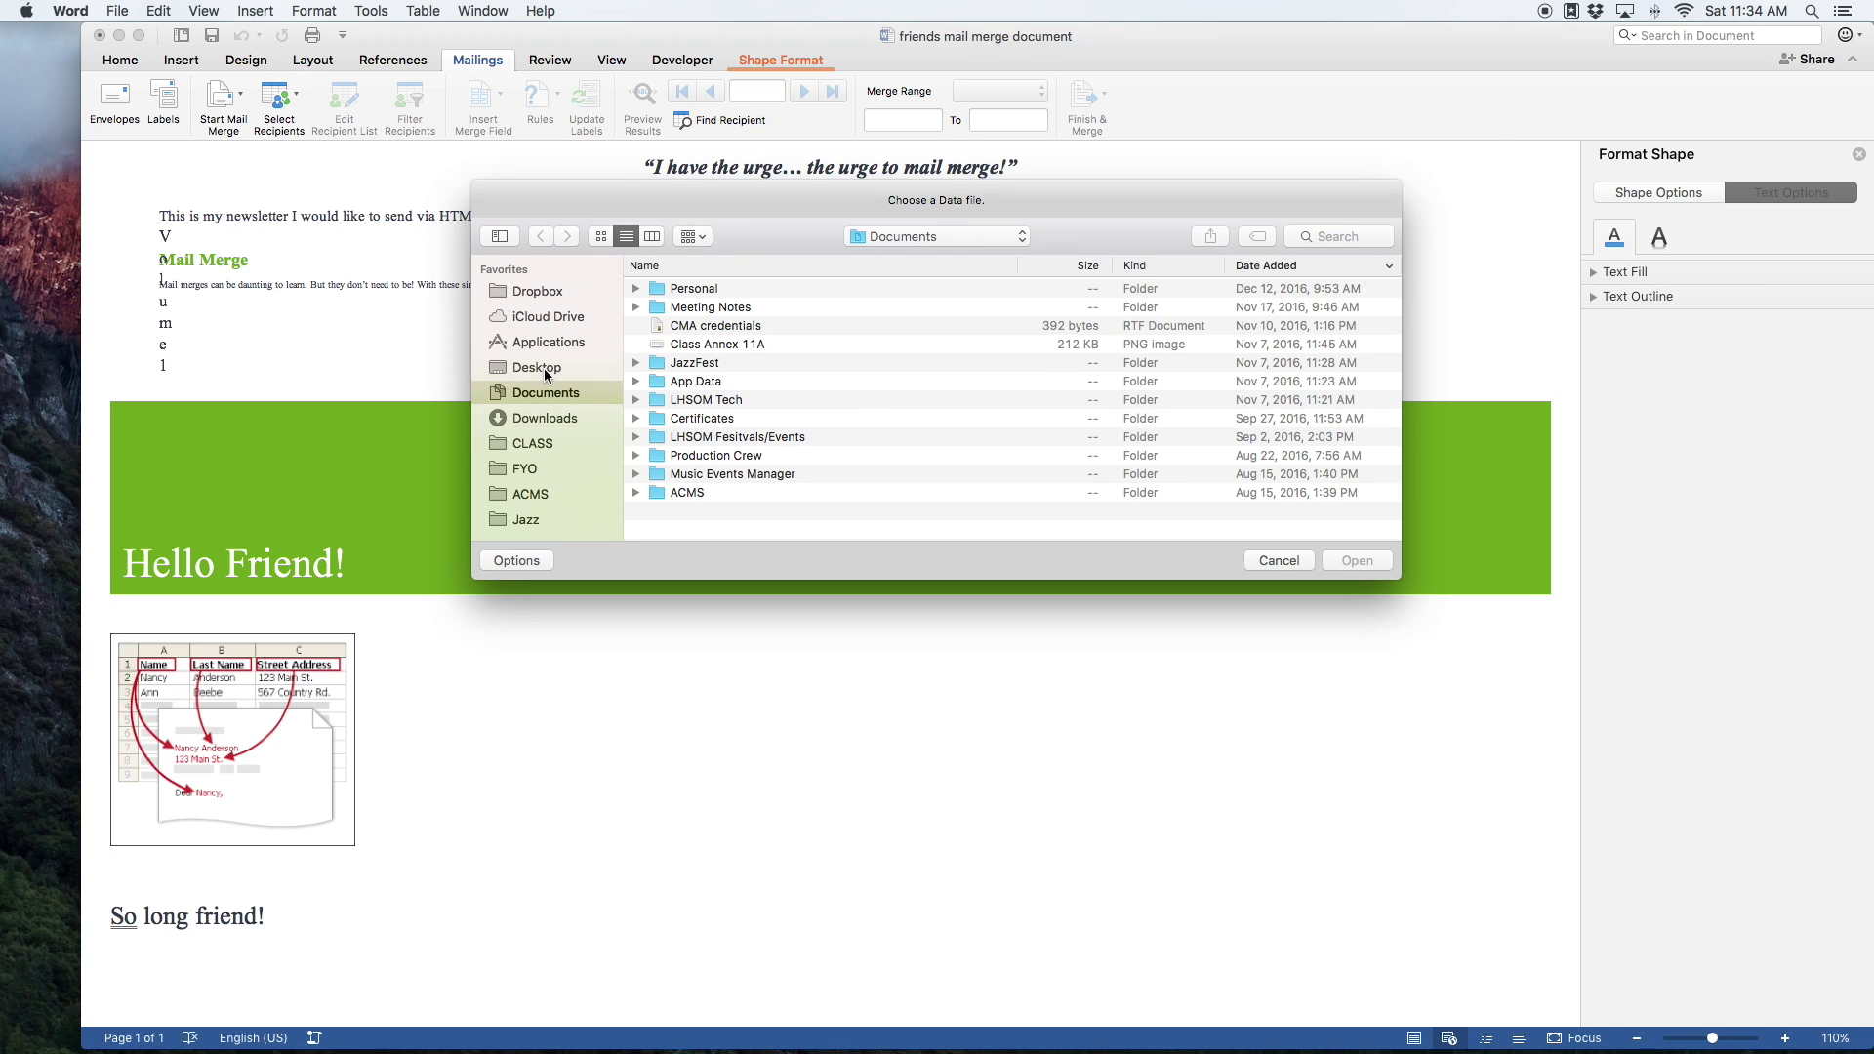
left_click(542, 367)
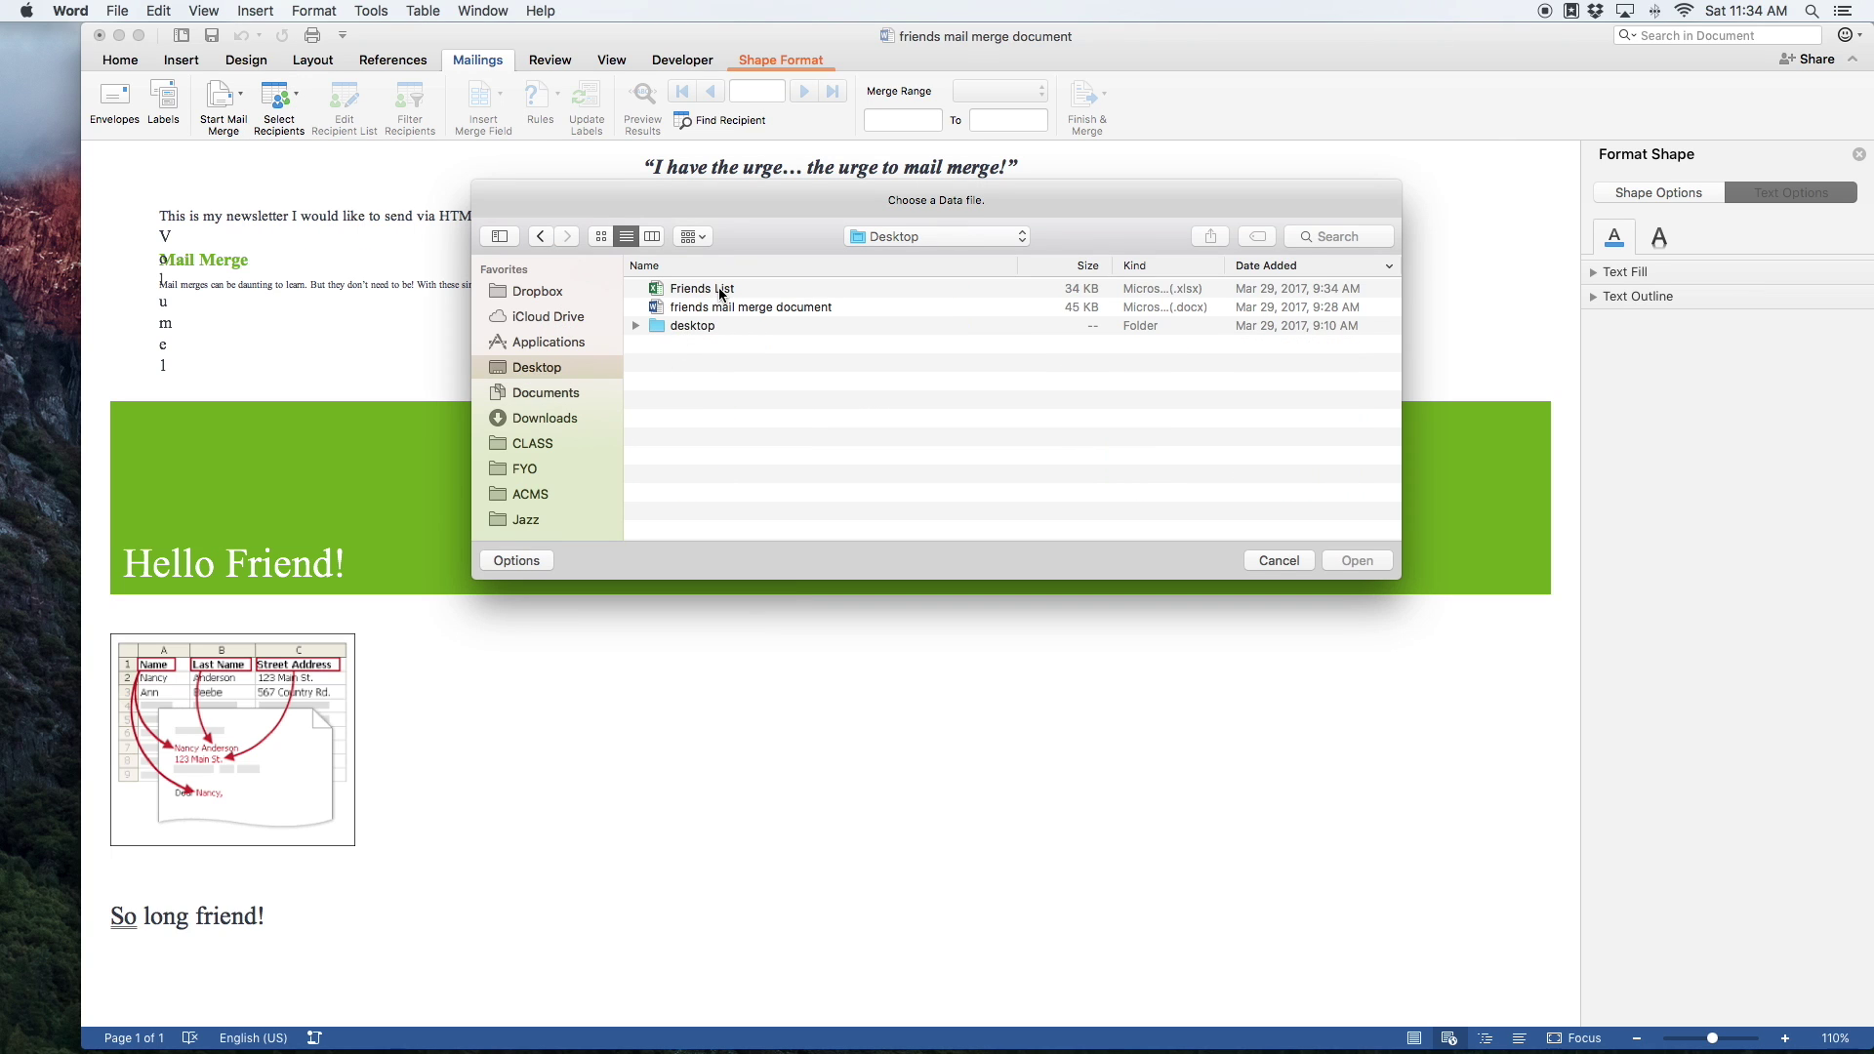
left_click(720, 289)
left_click(1355, 561)
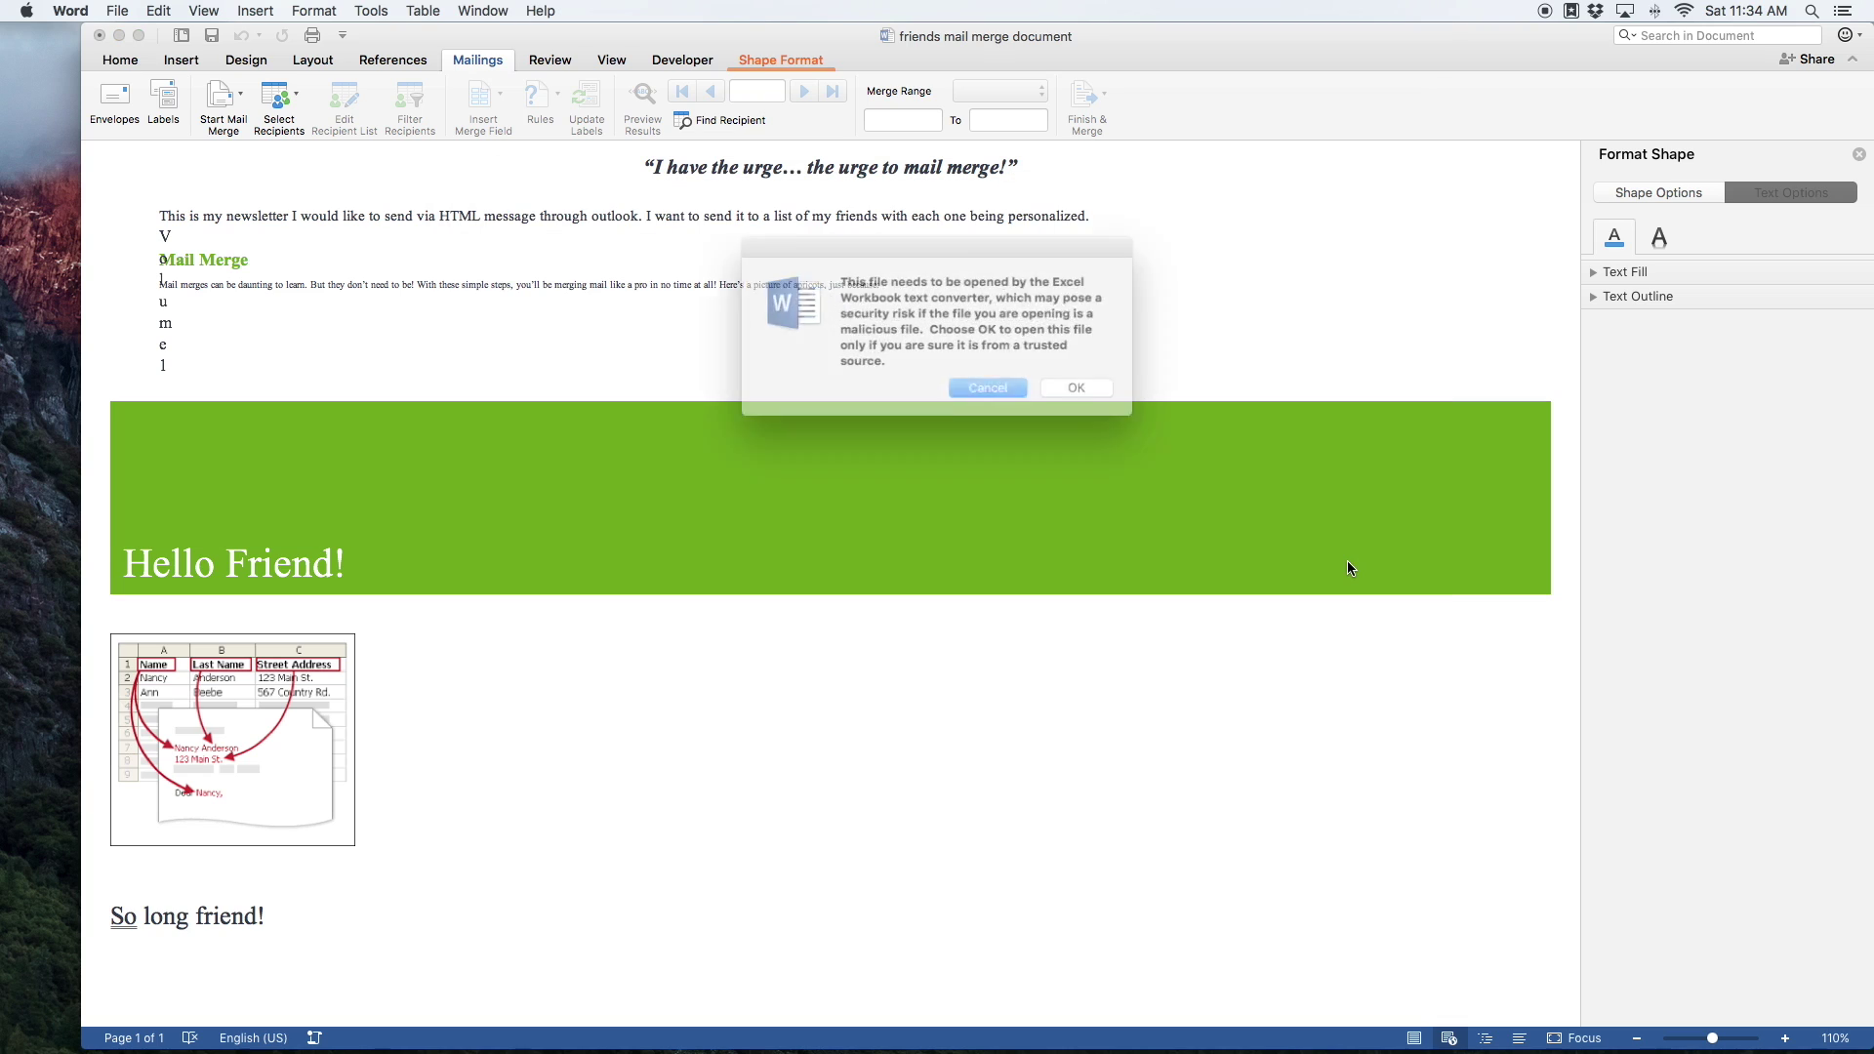
left_click(1084, 391)
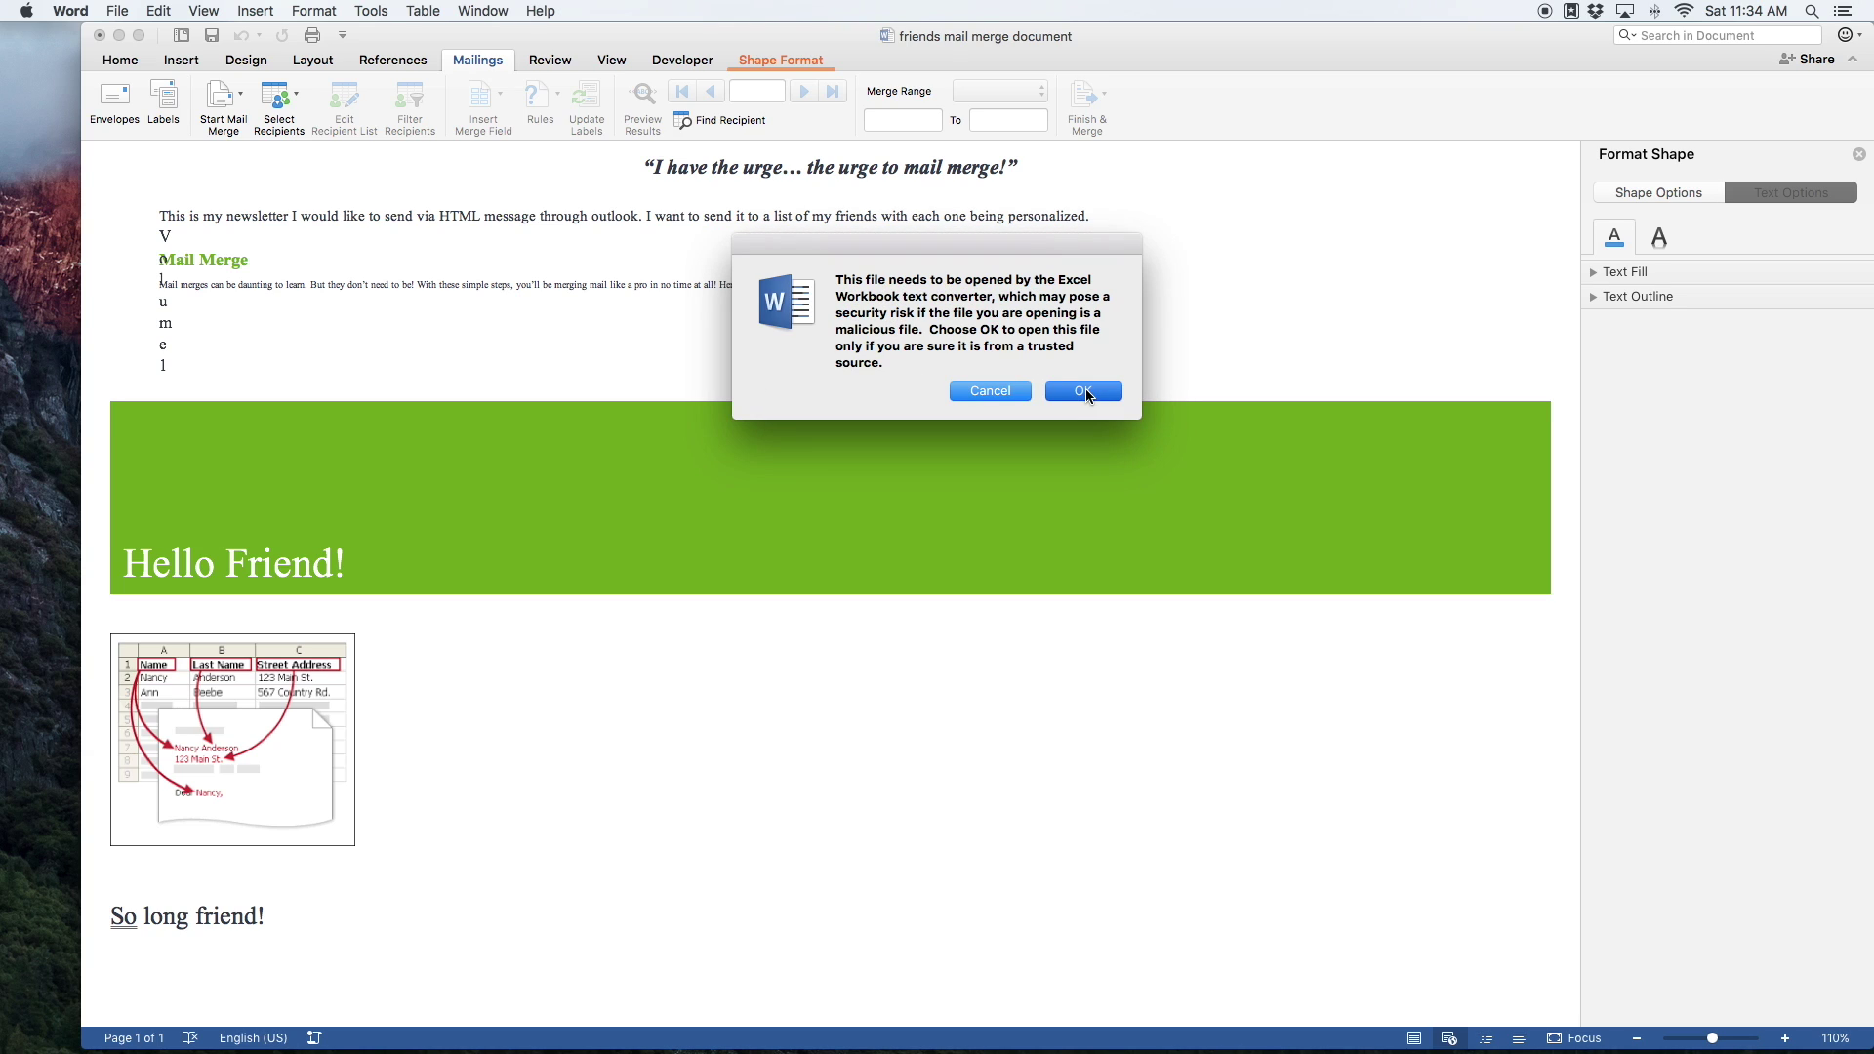
left_click(1083, 392)
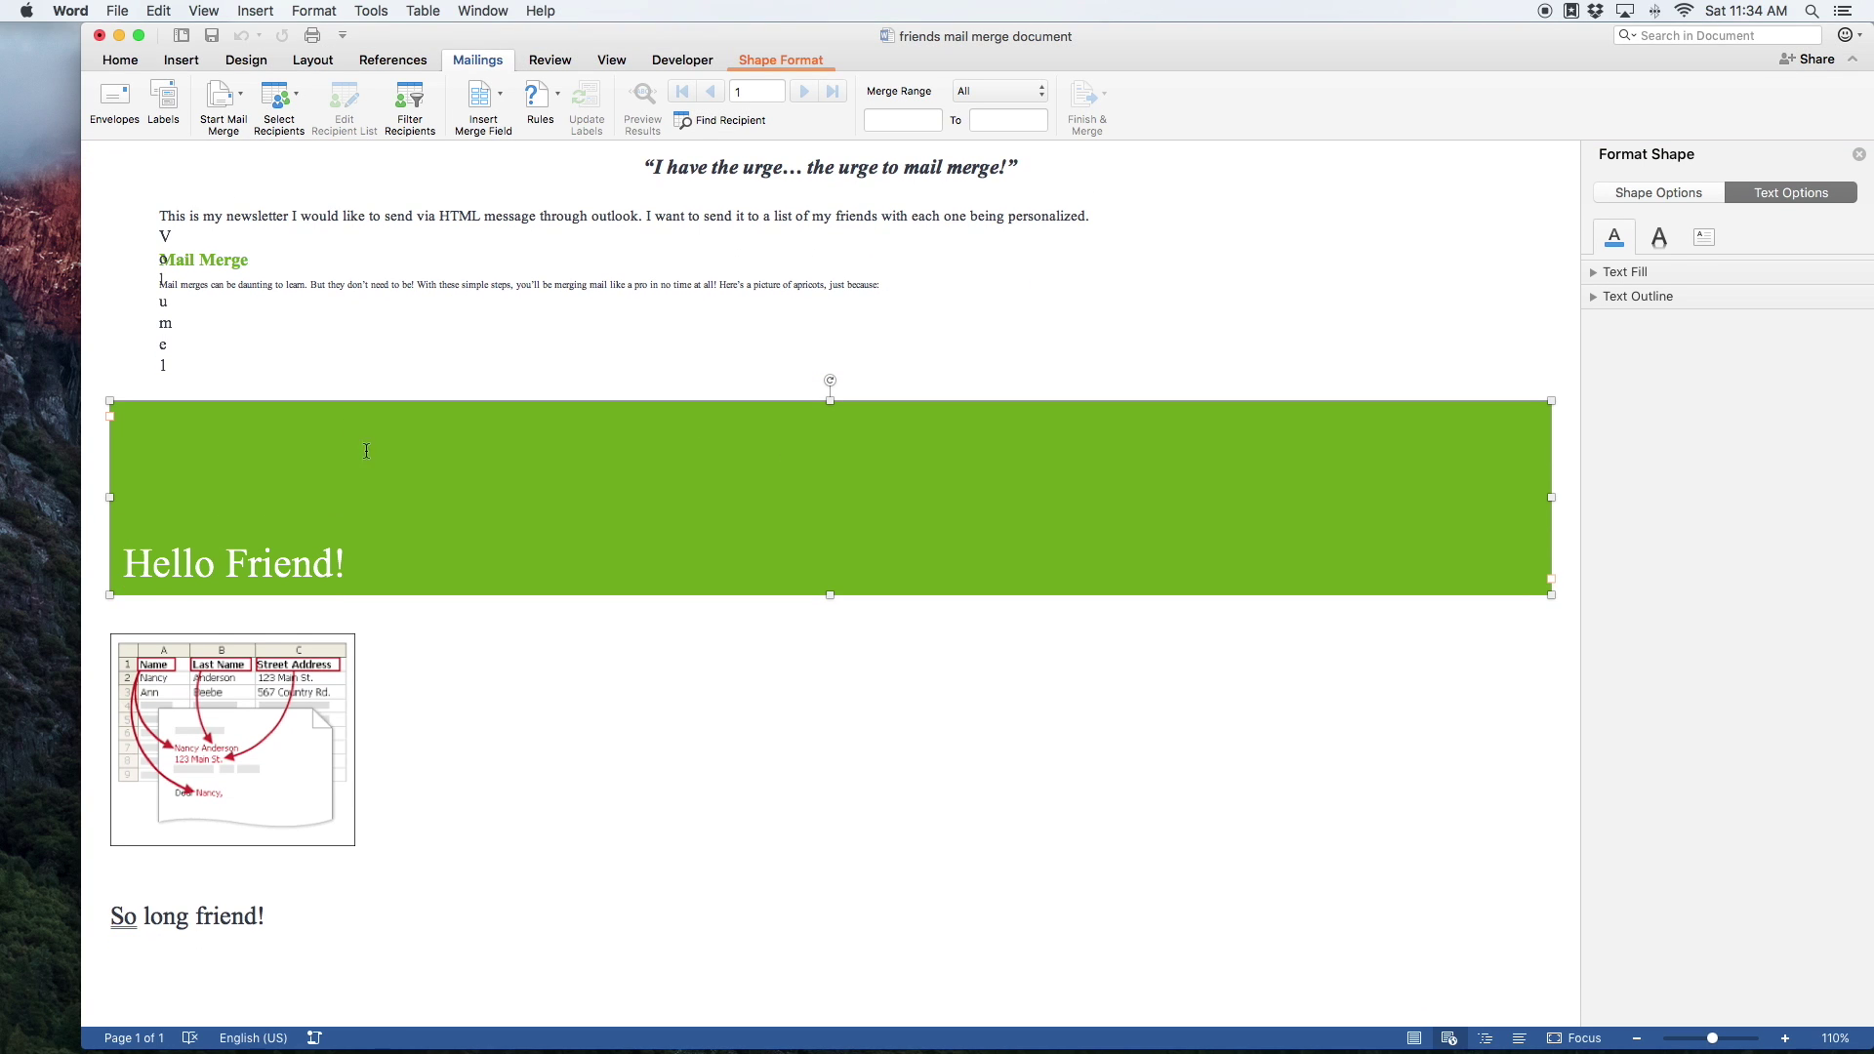
Replace 'Friend' in the Hello banner with the Name merge field.
left_click(294, 566)
double_click(295, 566)
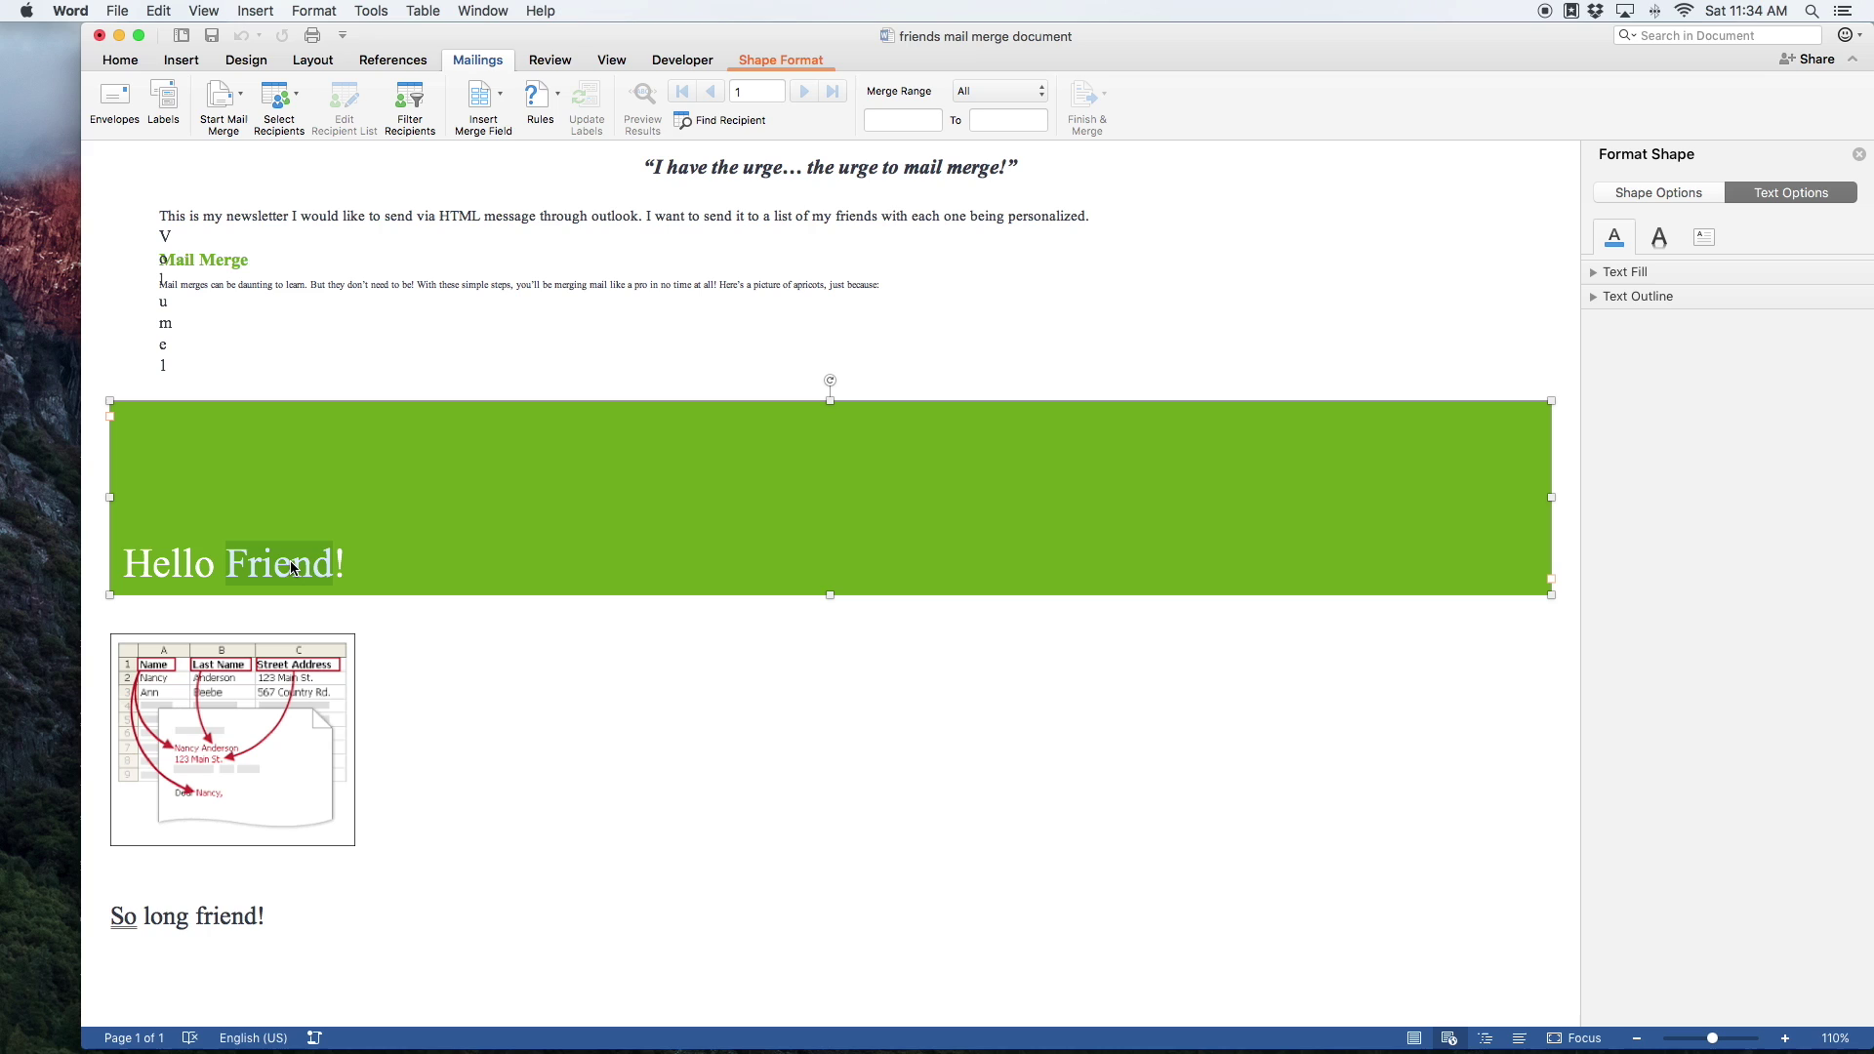
left_click(498, 94)
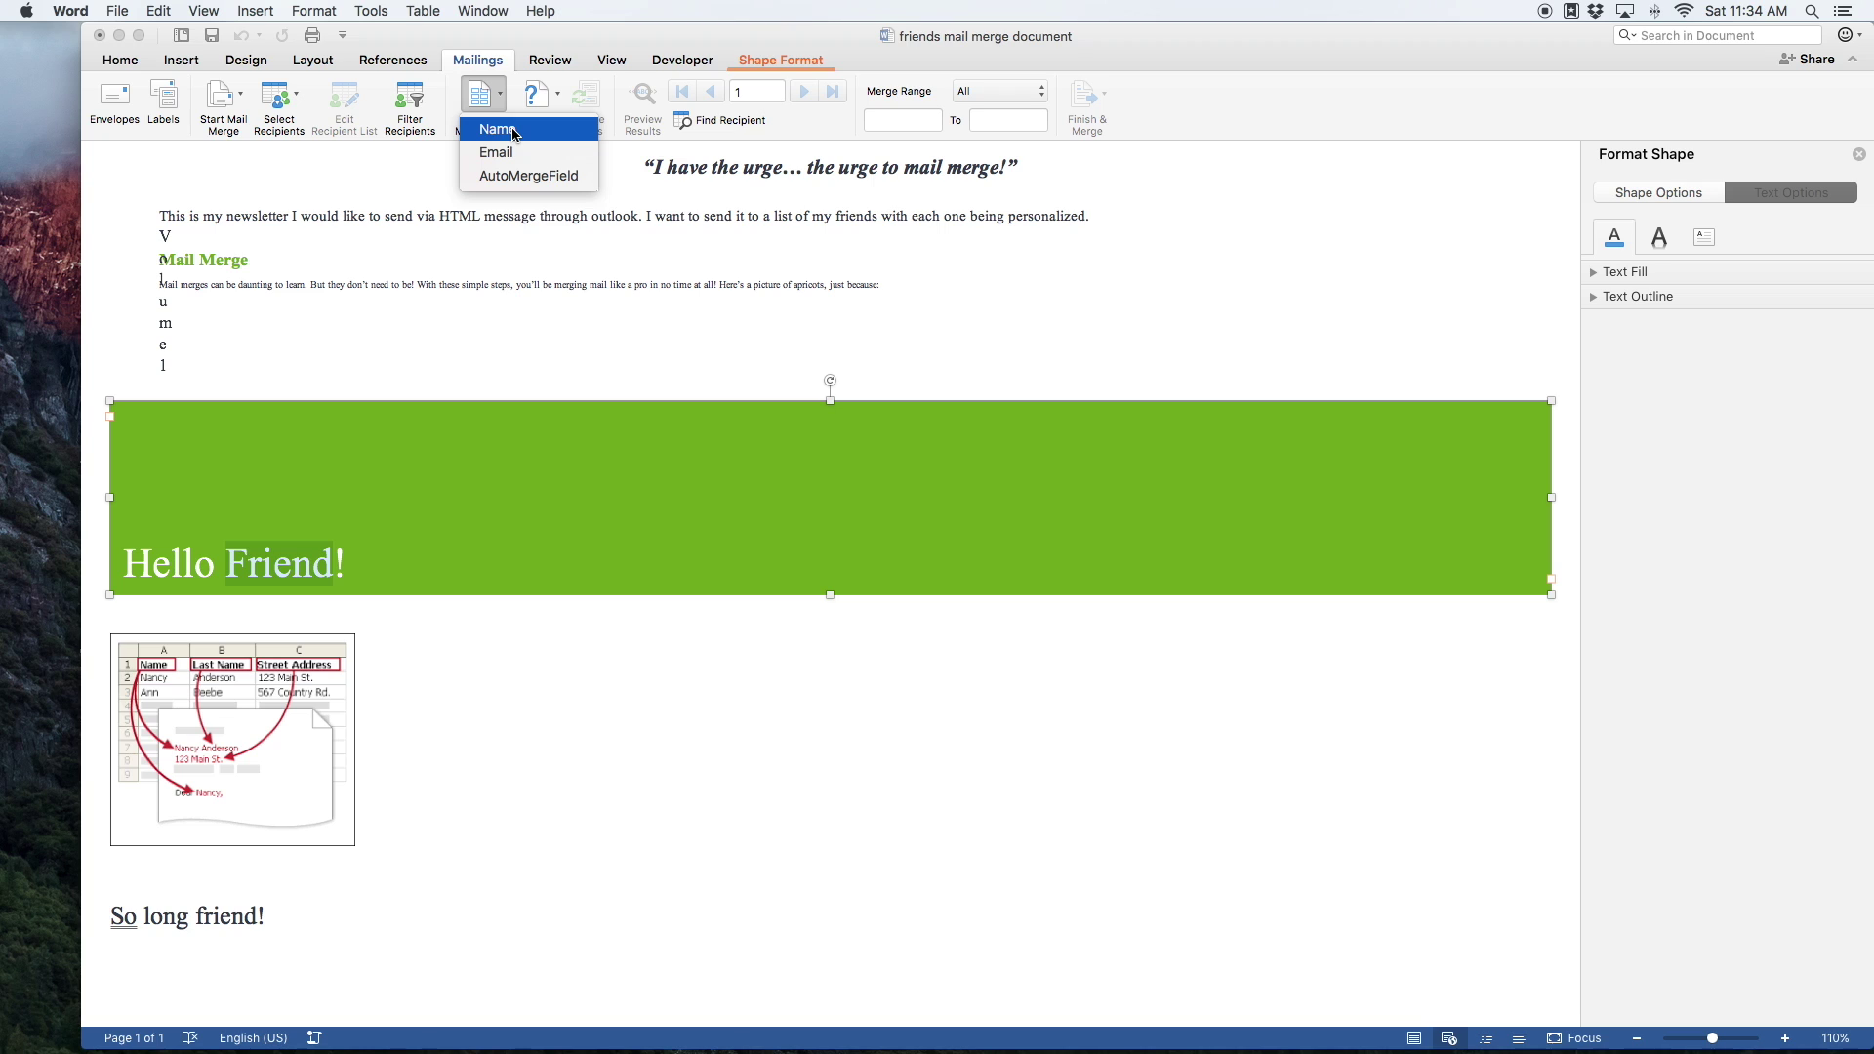
left_click(514, 131)
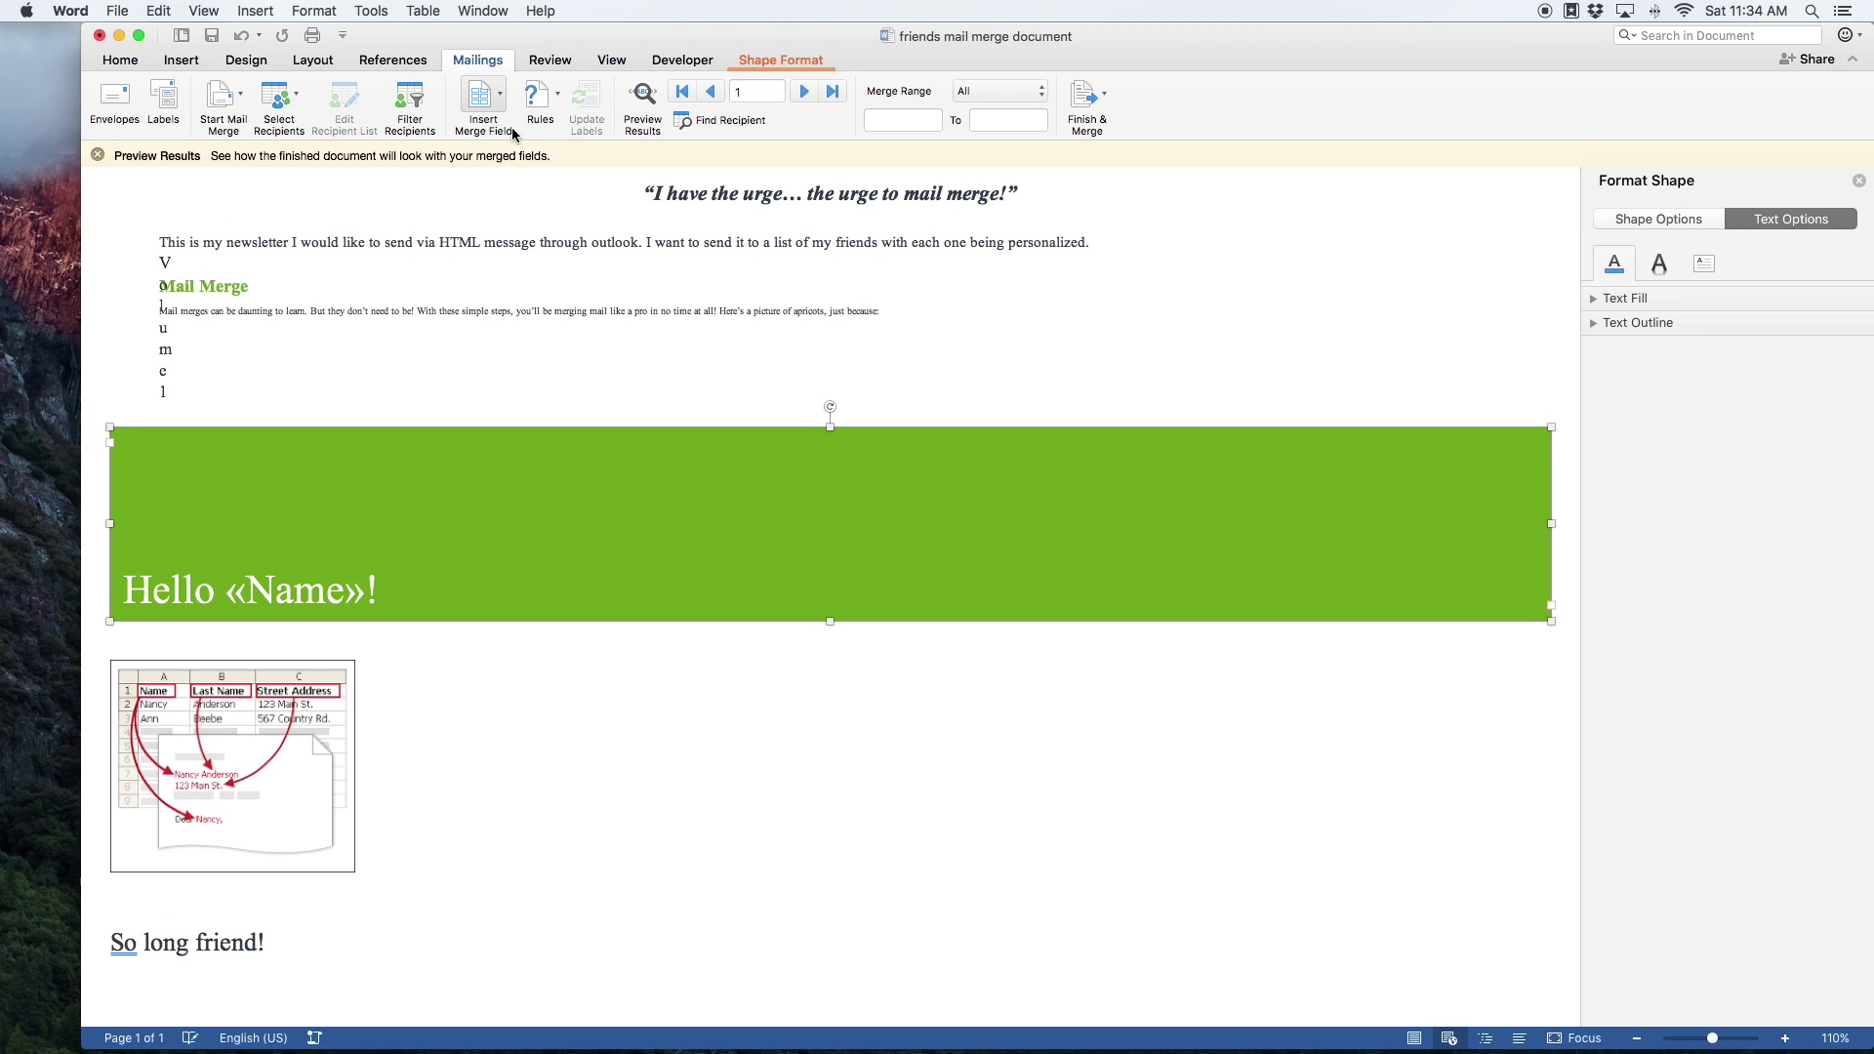
Replace 'friend' in the So long line with the Name field and turn on Preview Results.
left_click(219, 949)
double_click(219, 948)
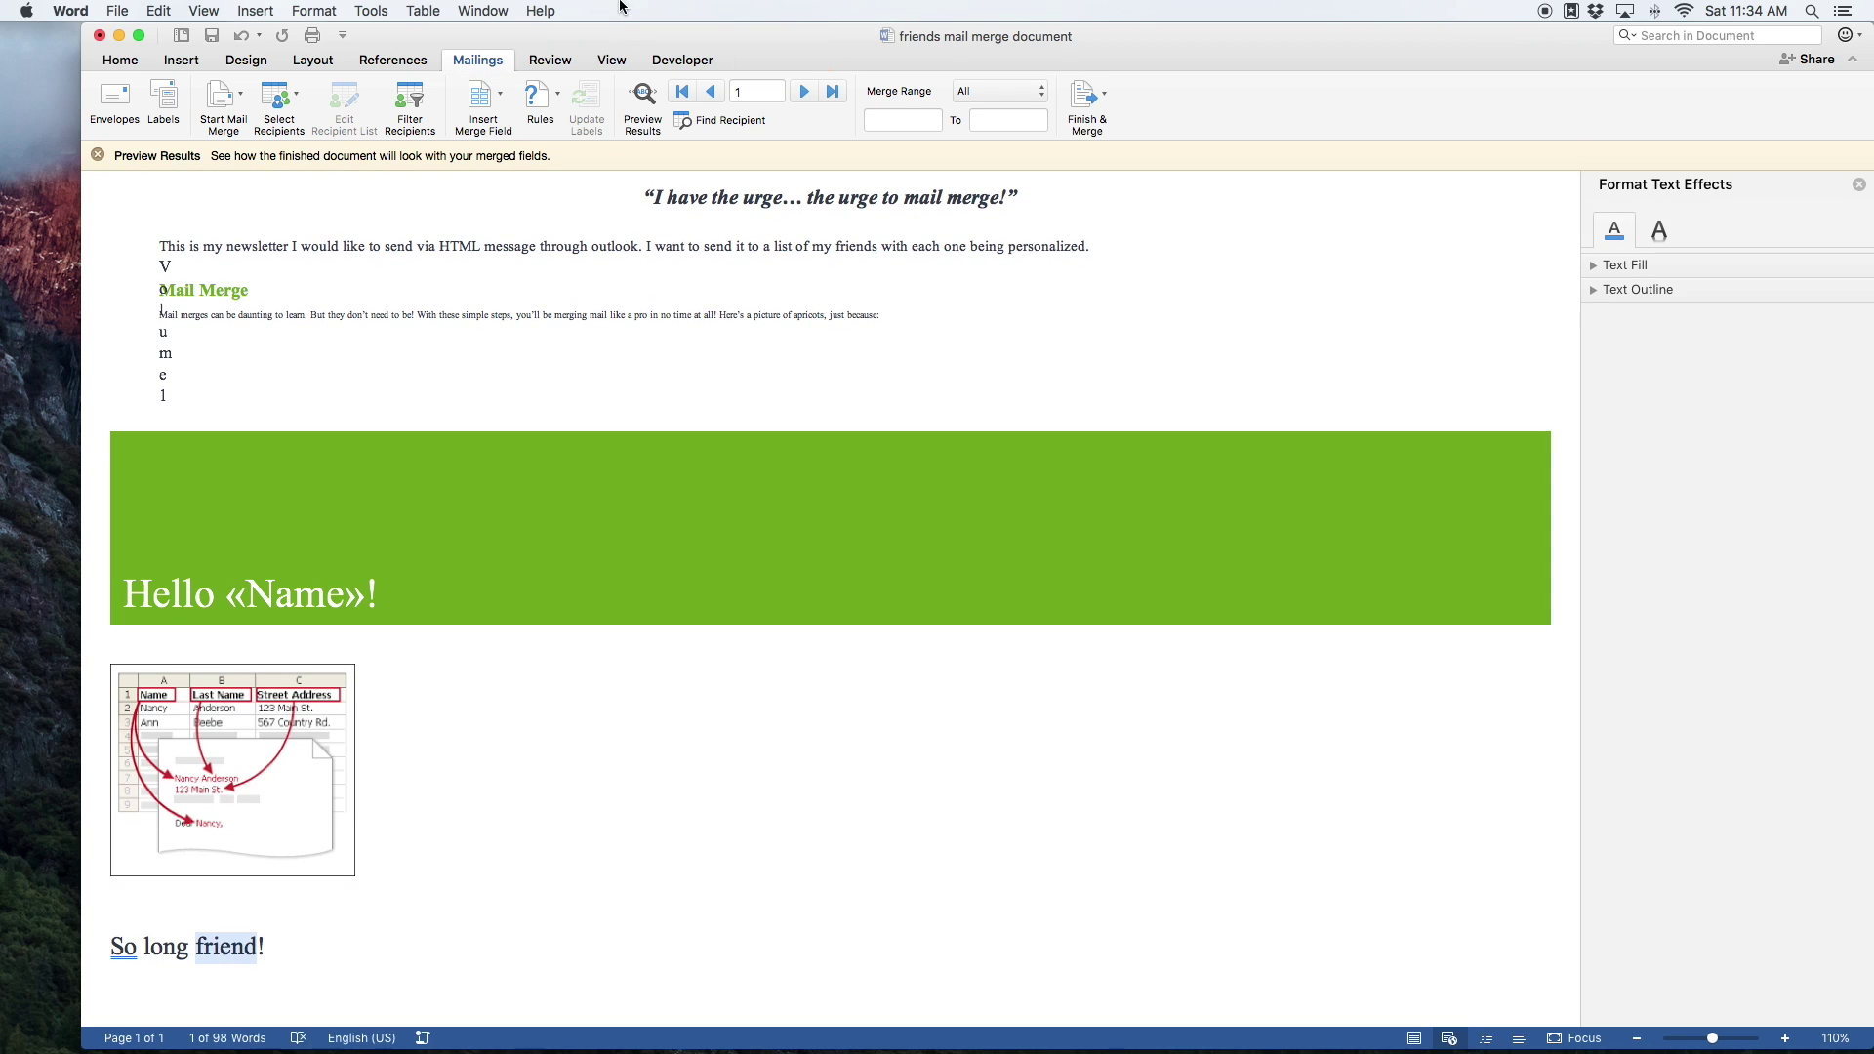
left_click(500, 97)
left_click(498, 130)
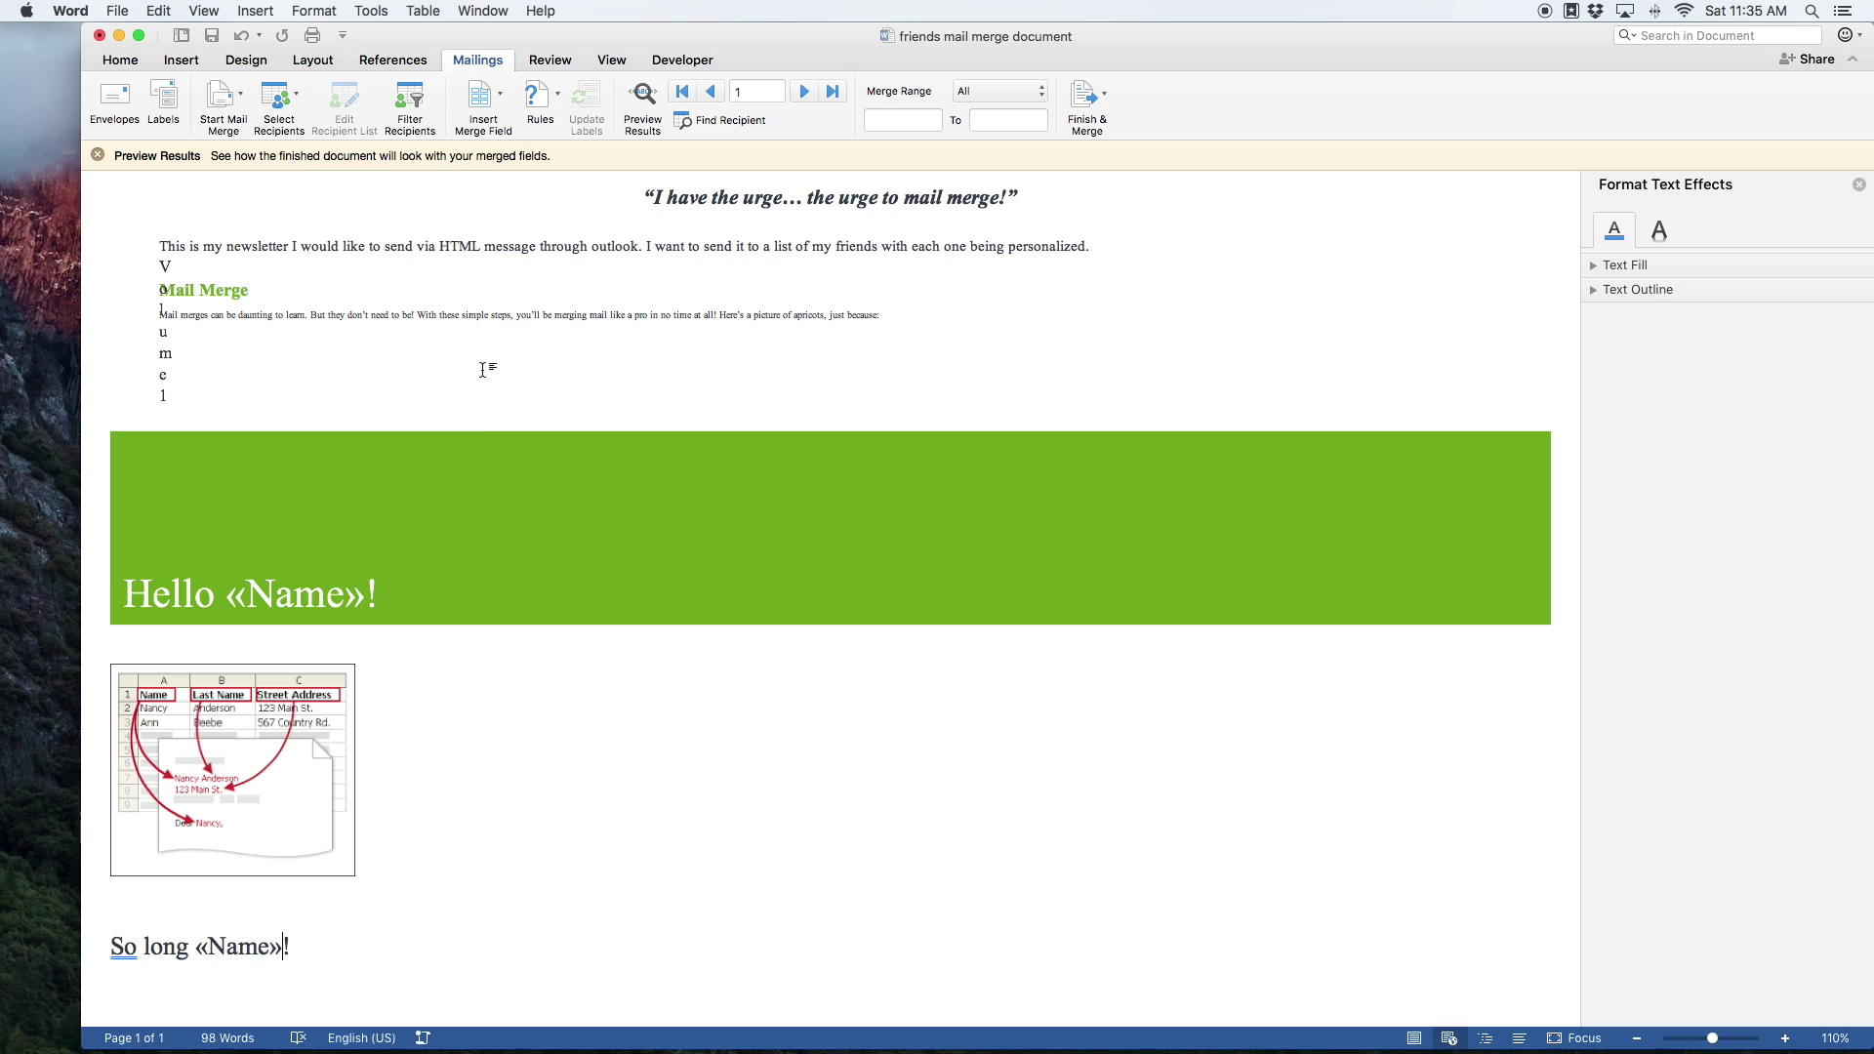
left_click(488, 103)
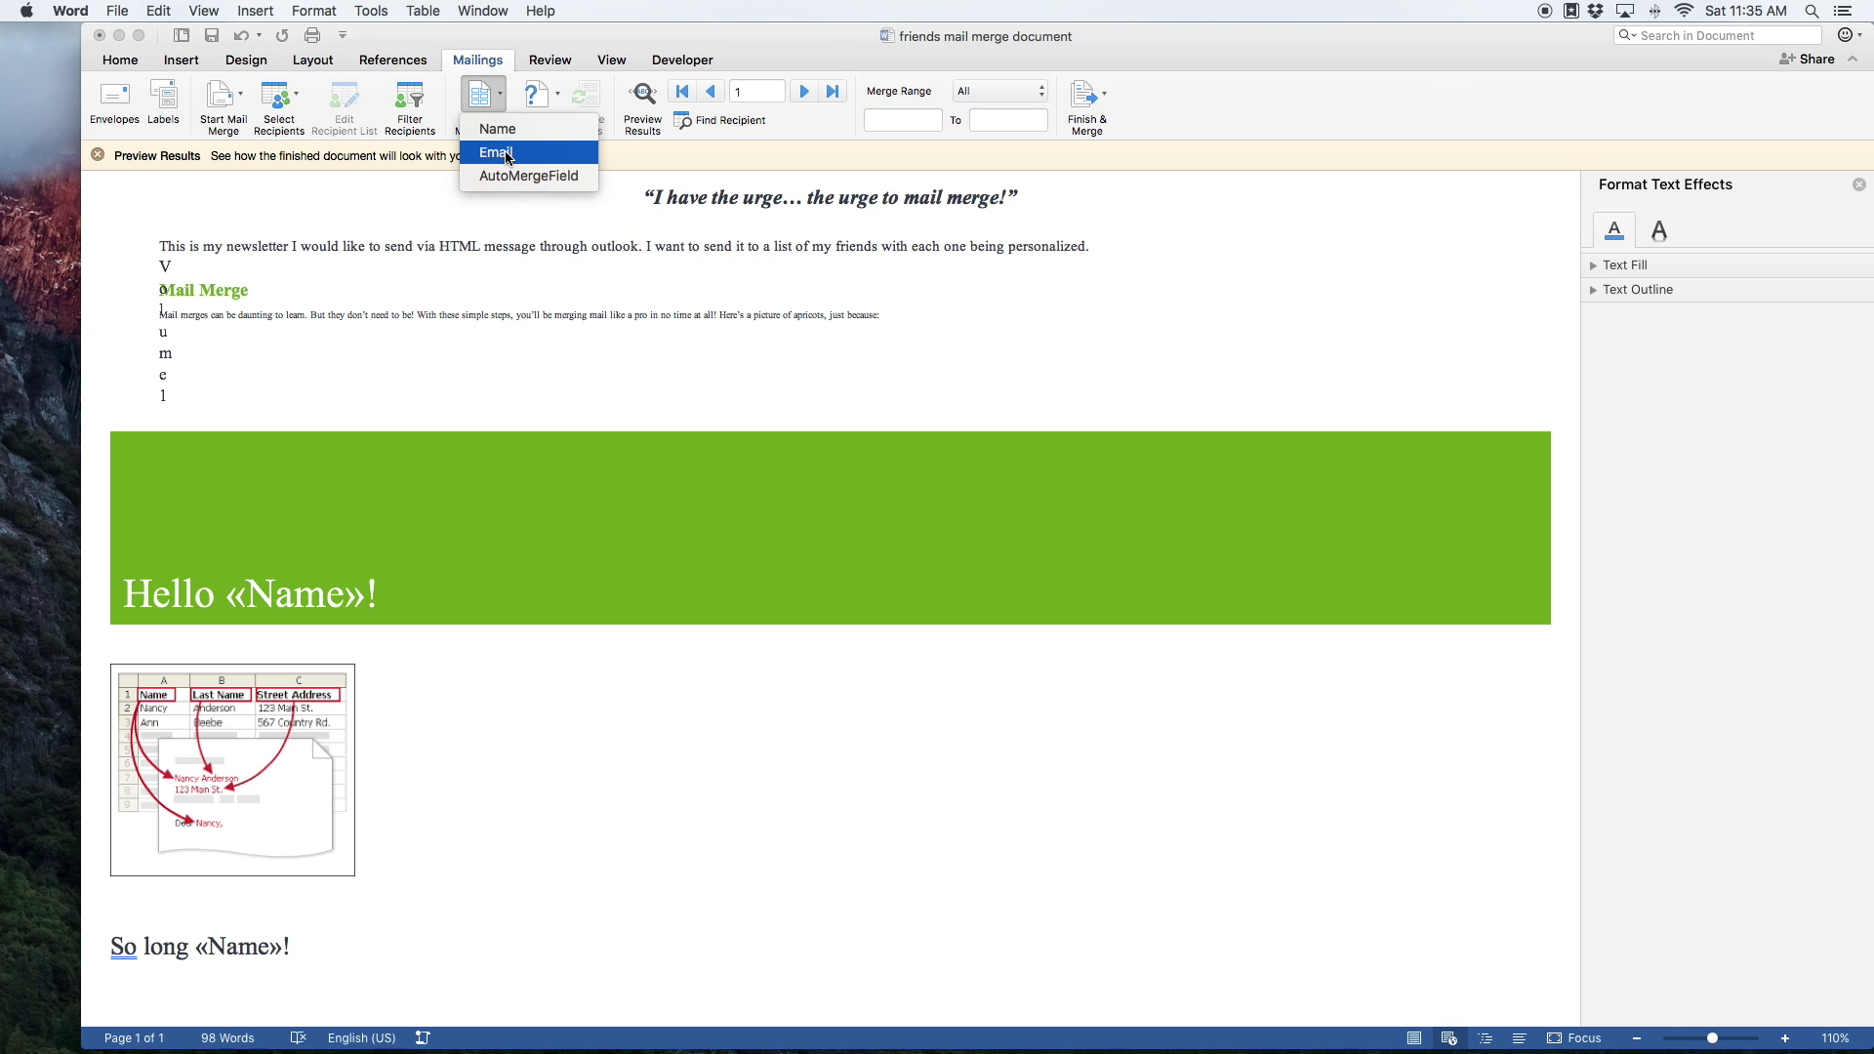
left_click(564, 388)
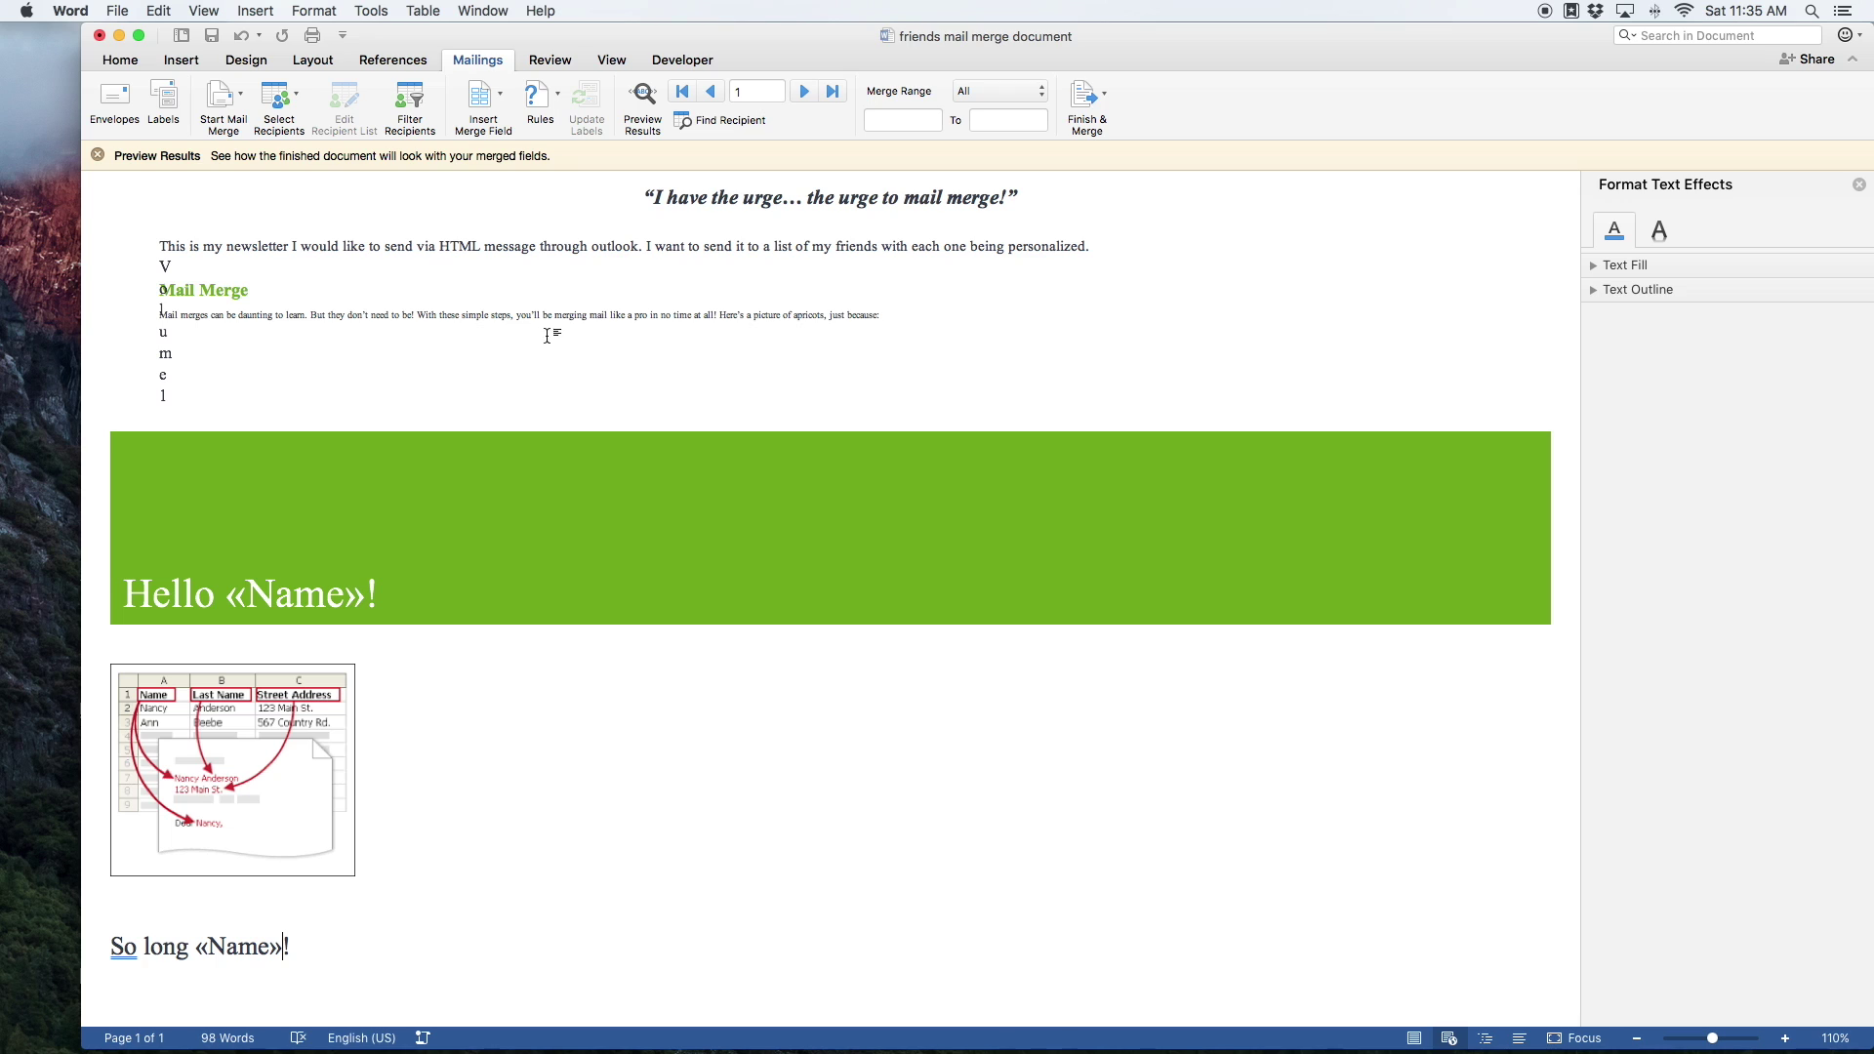
left_click(644, 97)
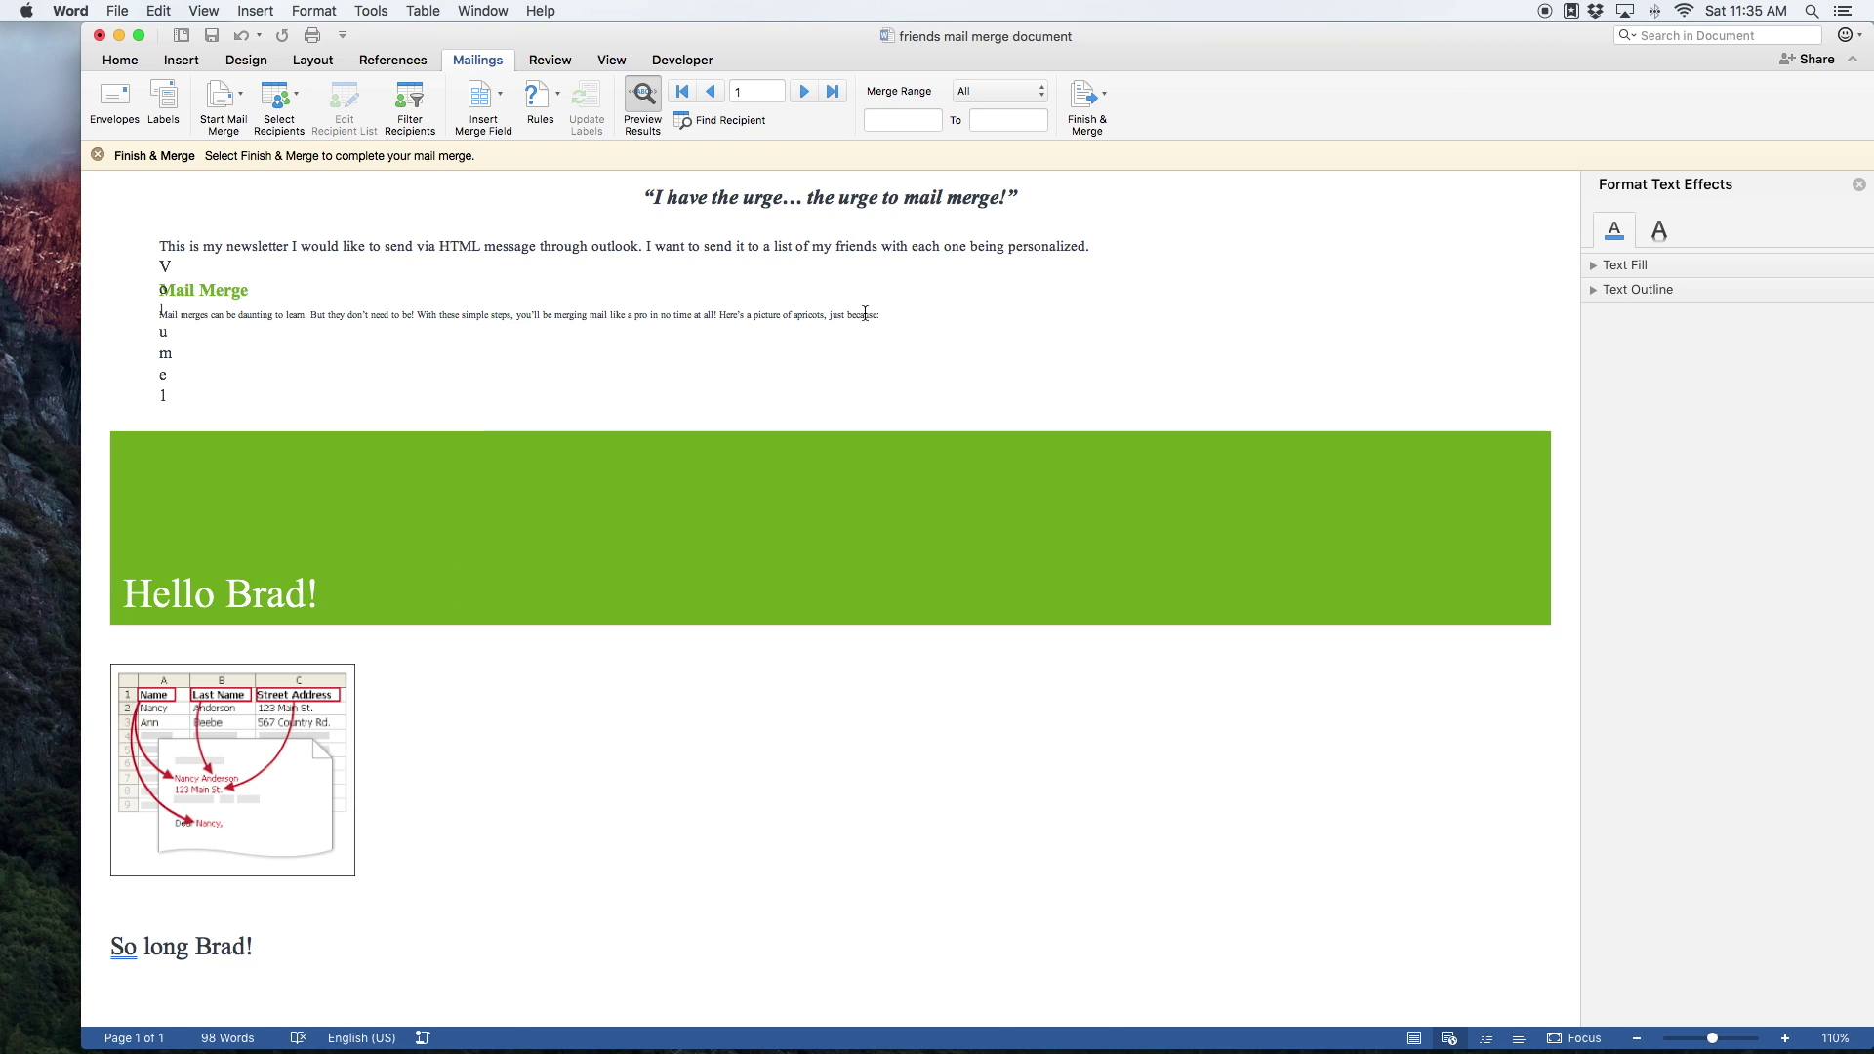
Step the preview forward to record 4 and open the Finish & Merge choices.
left_click(802, 92)
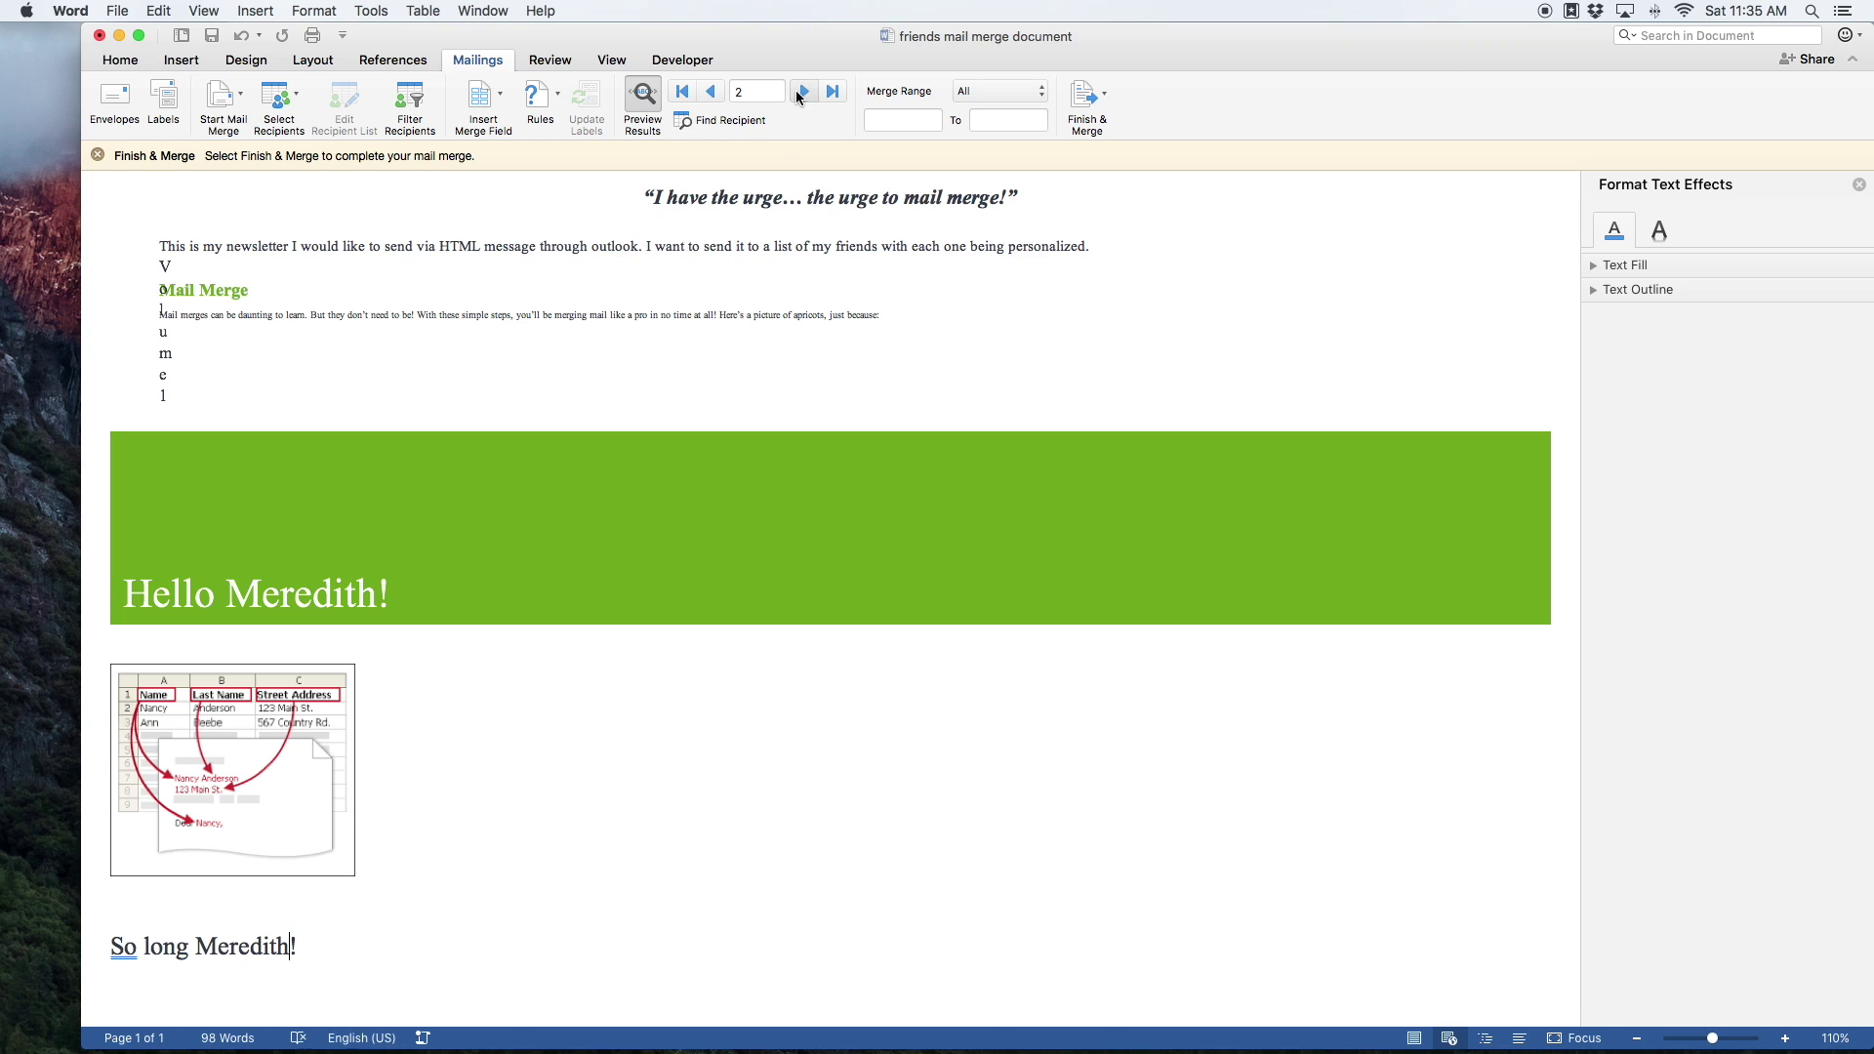
left_click(800, 92)
left_click(800, 93)
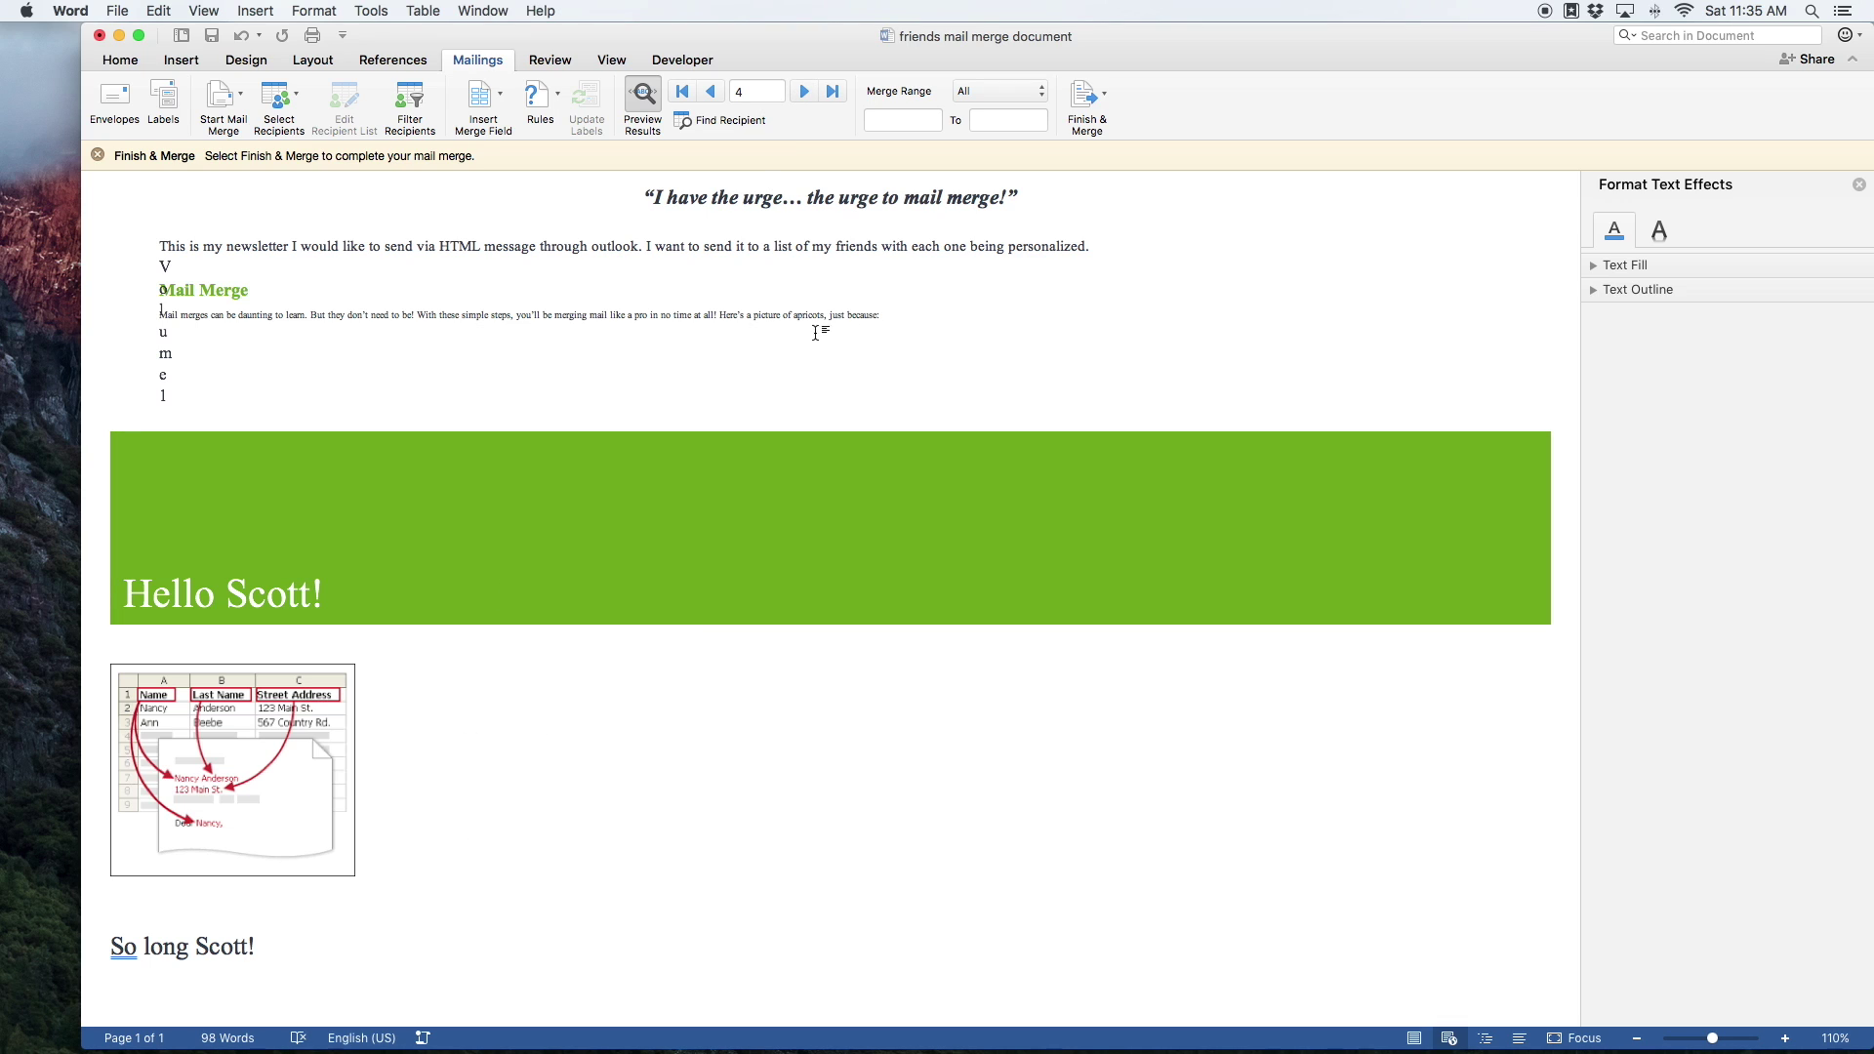
left_click(1106, 96)
left_click(1108, 98)
left_click(1104, 100)
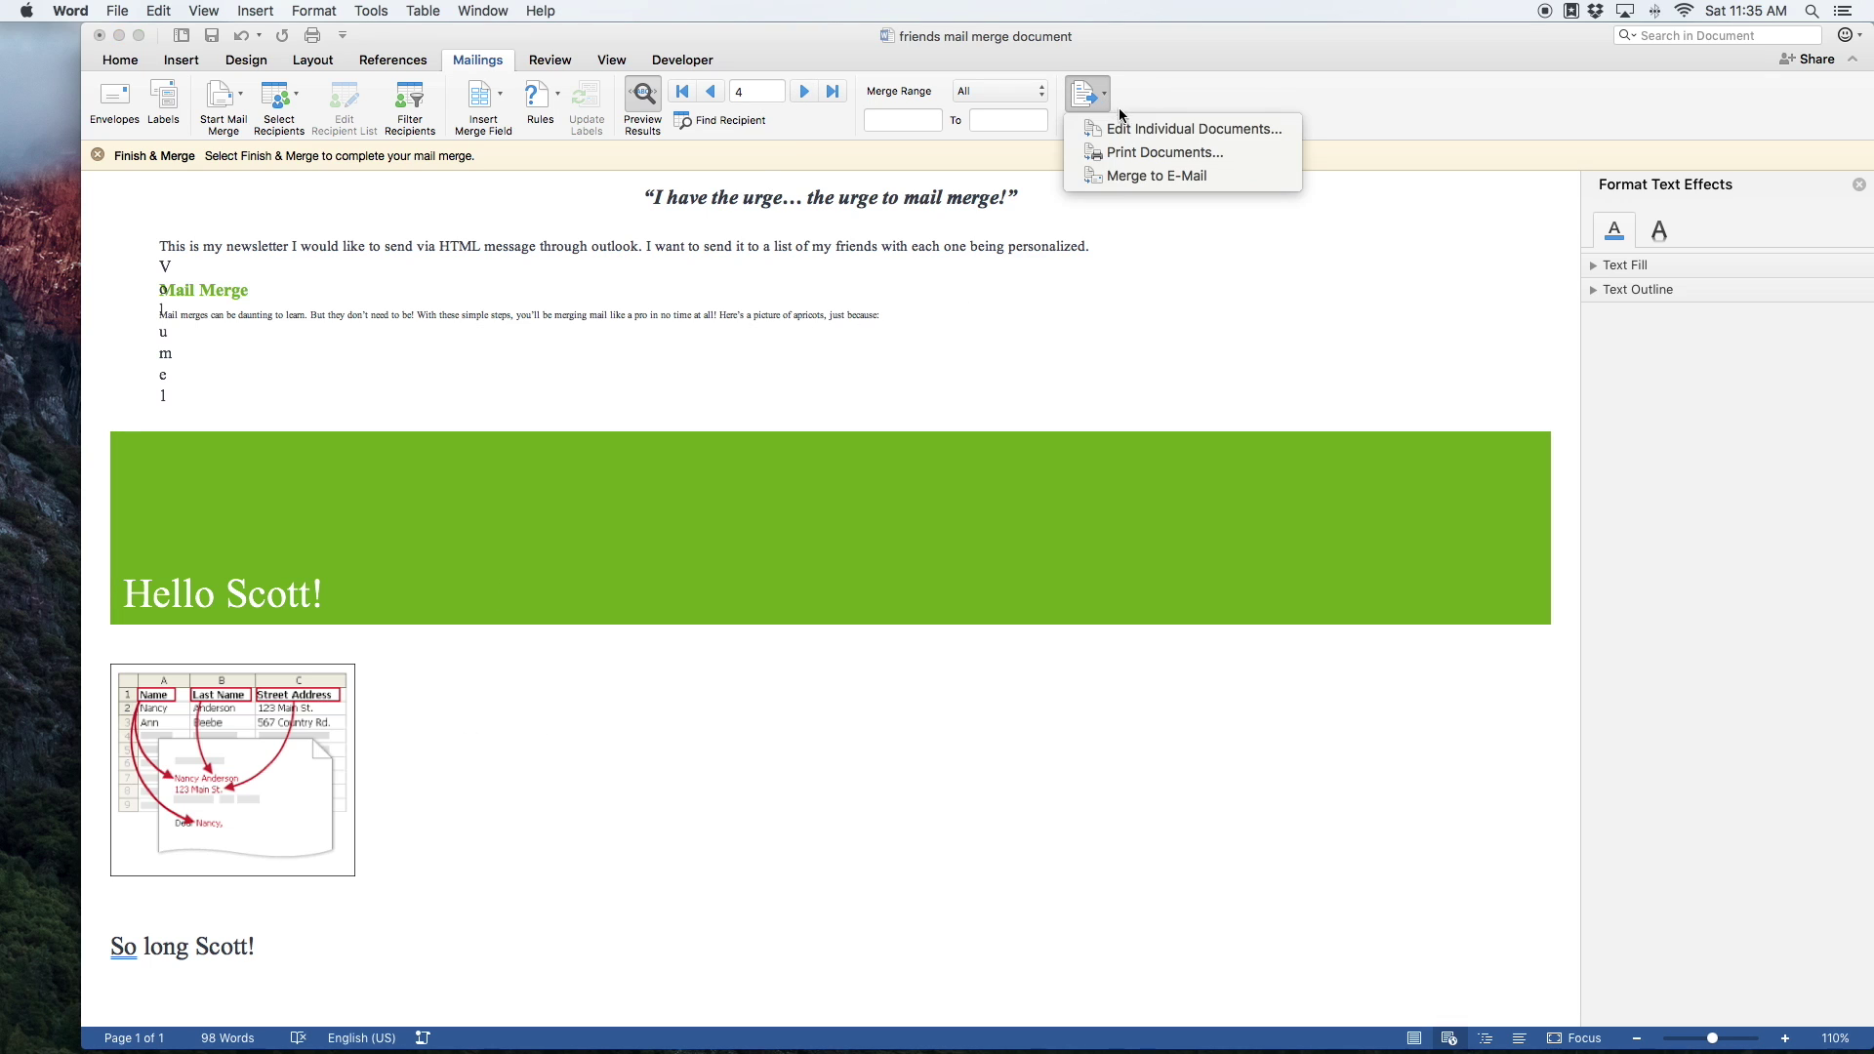
Merge to e-mail with To: Email, subject 'Newsletter: Mail Merge!', format HTML Message.
left_click(1165, 176)
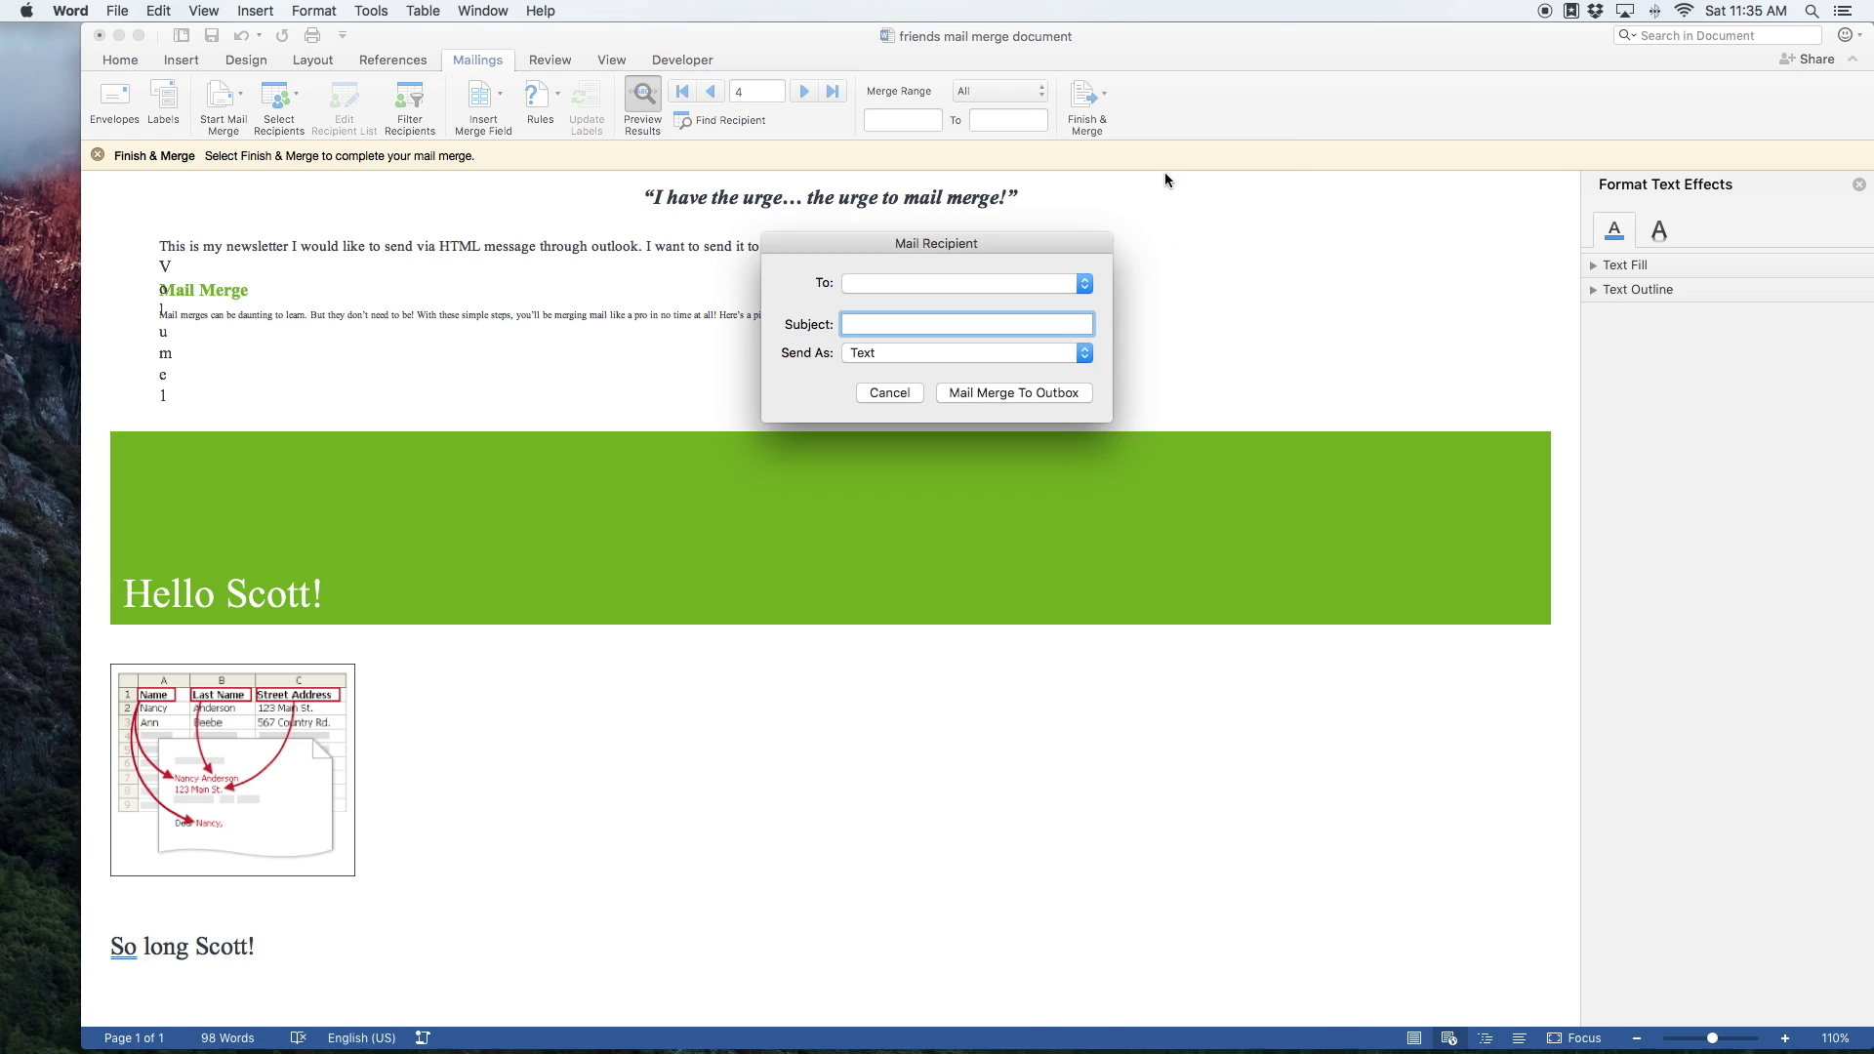
left_click(991, 280)
left_click(974, 297)
type("NEwsletter: Mail Merge!")
left_click(860, 325)
key("BackSpace")
type("e")
left_click(923, 351)
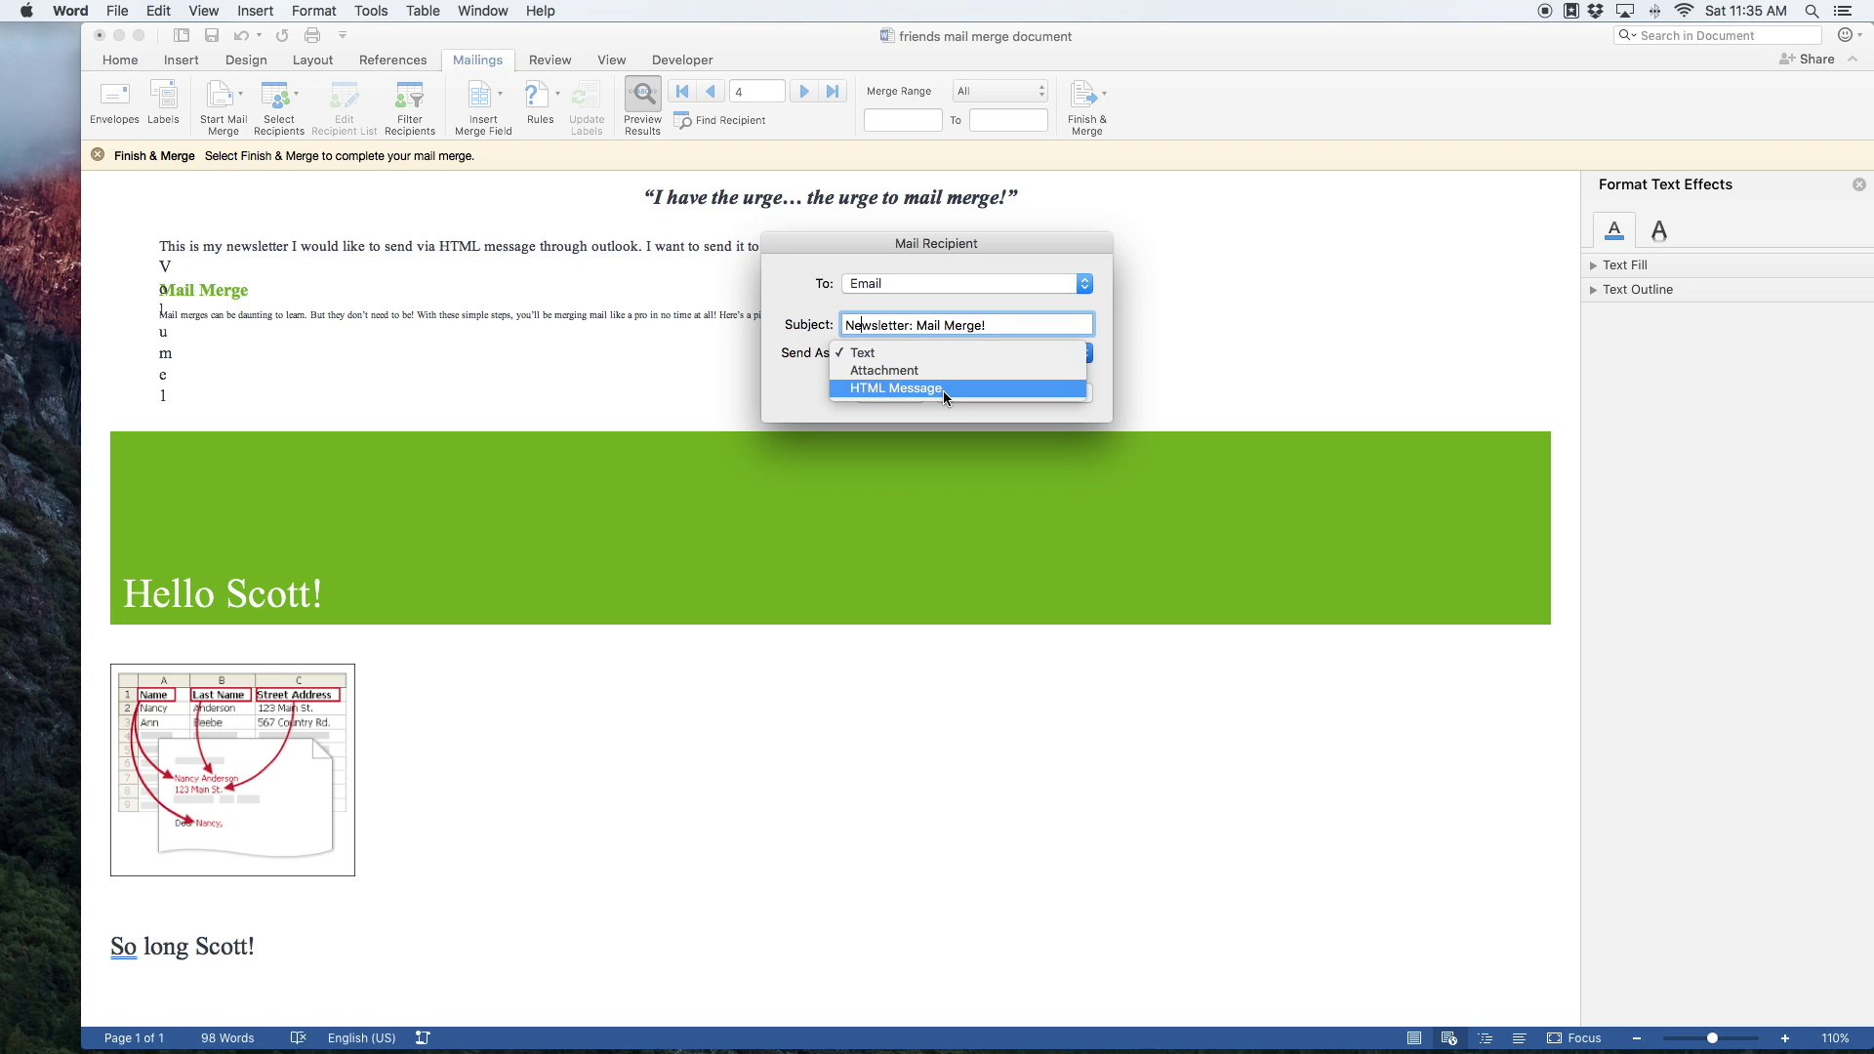
left_click(943, 390)
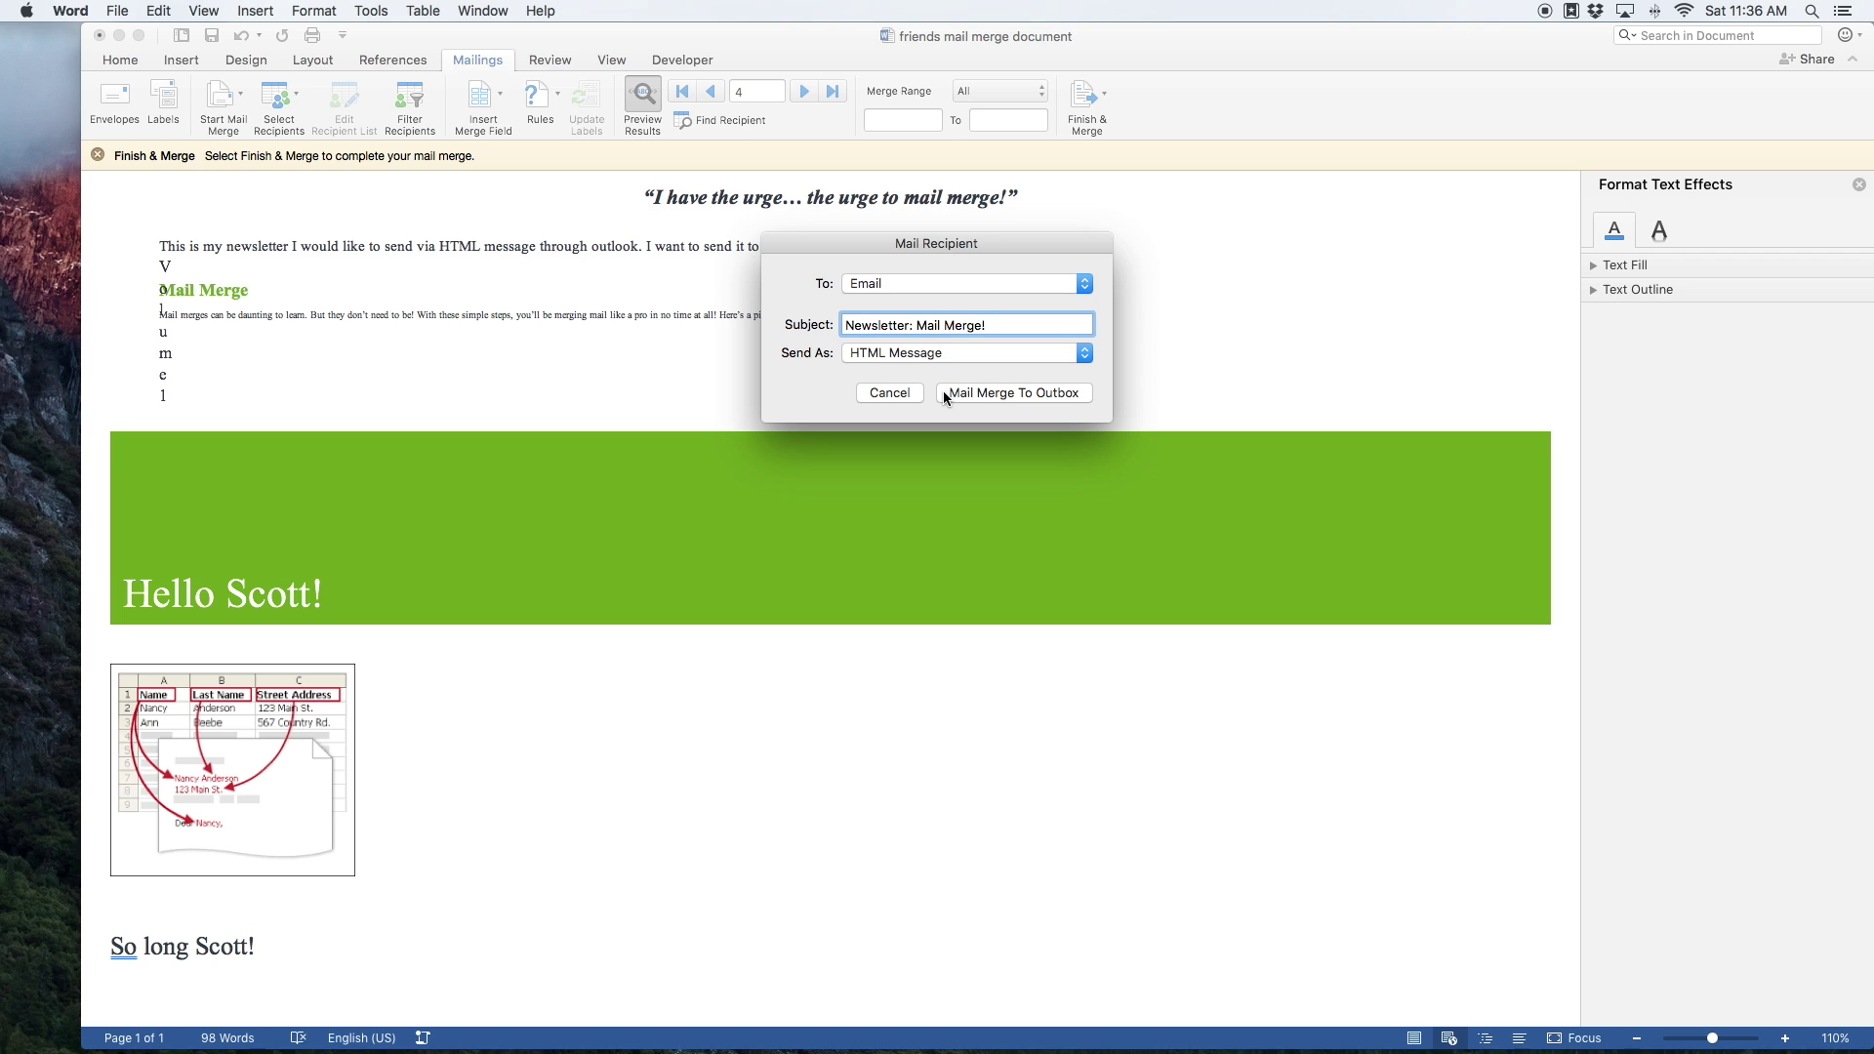
Send the merged messages to the Outbox, then share the document as an HTML e-mail draft.
left_click(969, 393)
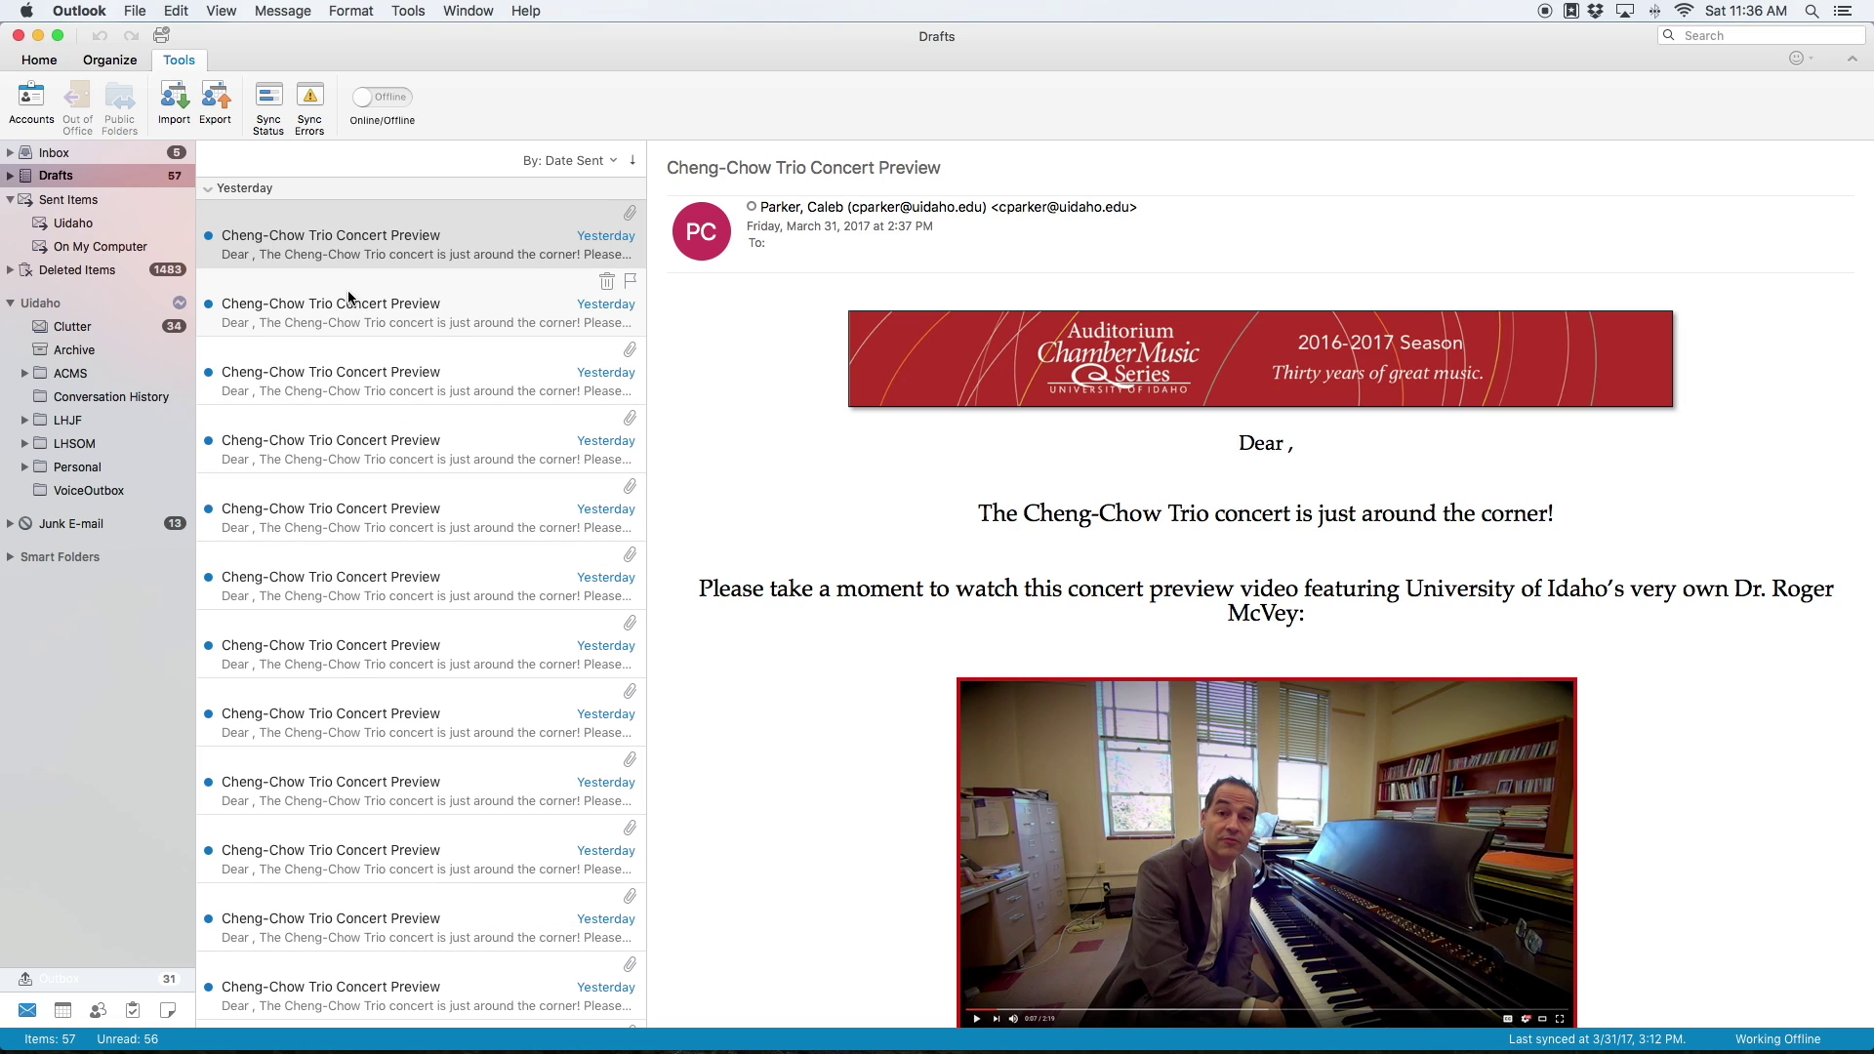
scroll(377, 342, "down", 1)
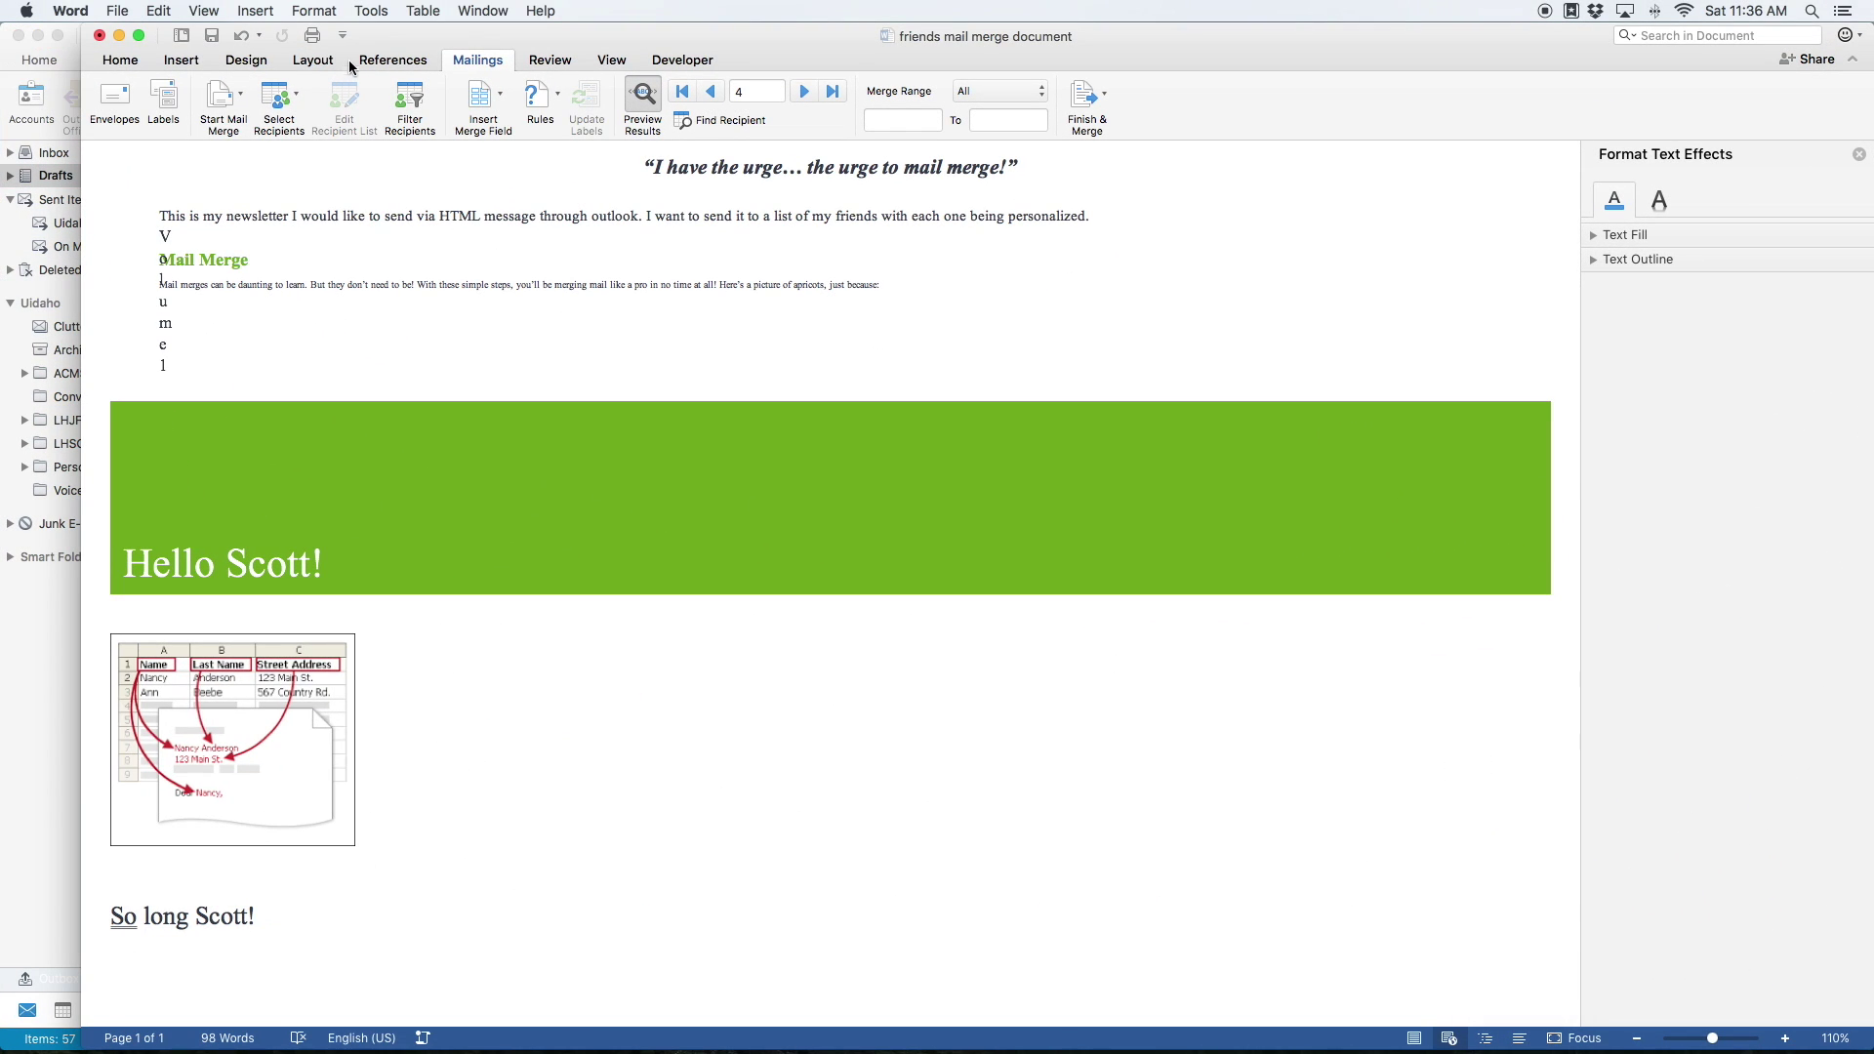
left_click(127, 13)
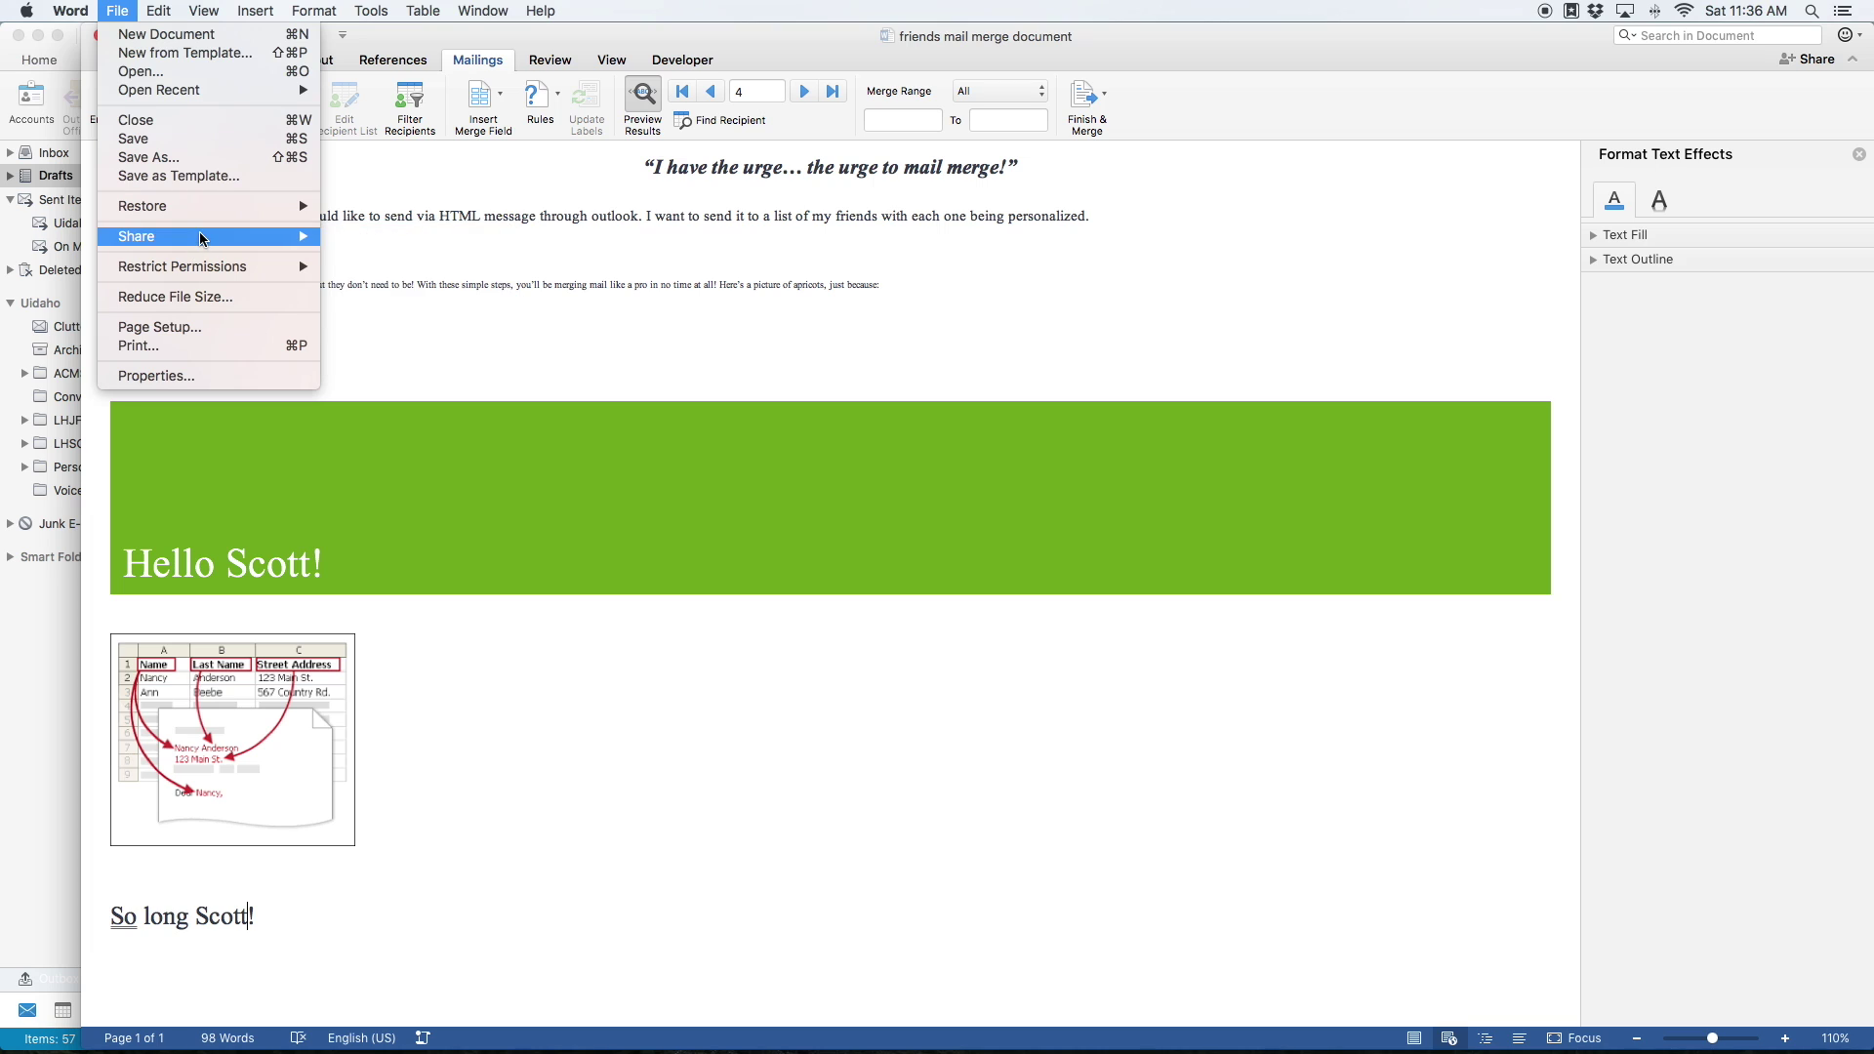
mouse_move(205, 240)
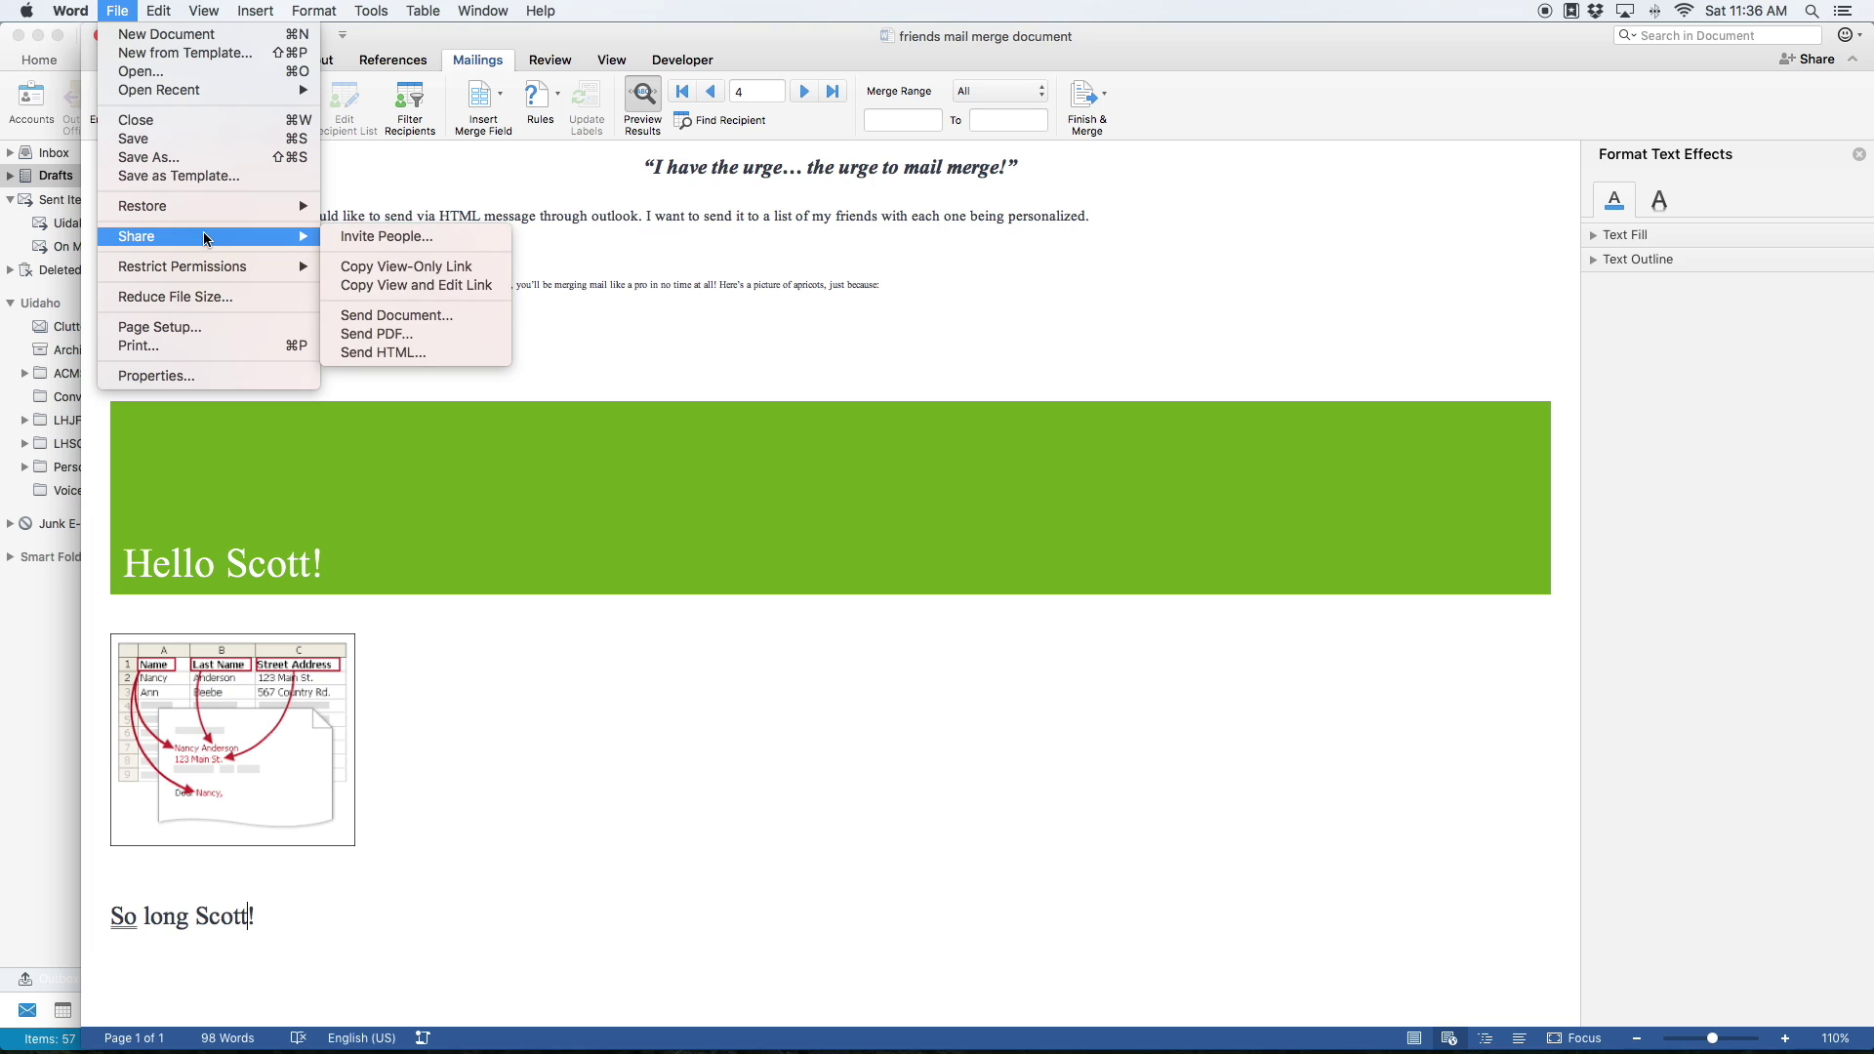
left_click(415, 353)
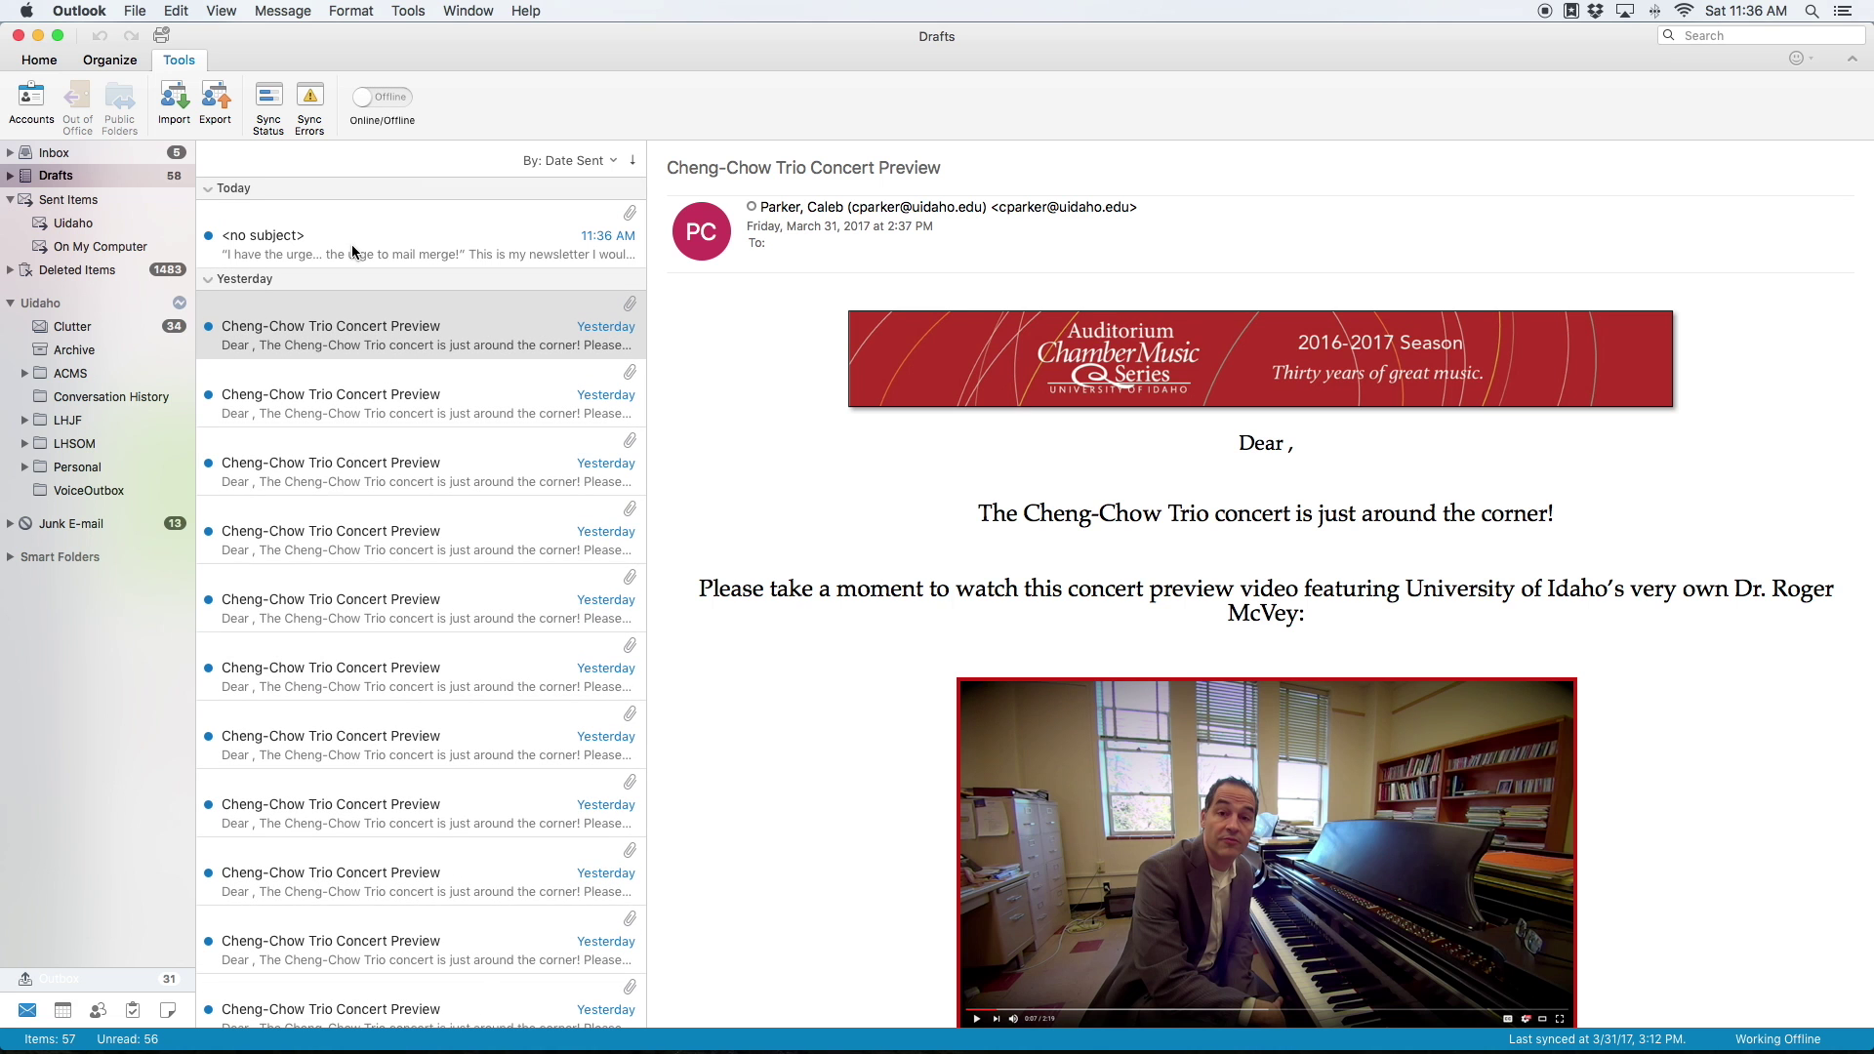
Open the '<no subject>' newsletter draft from Drafts and scroll through its HTML body.
double_click(351, 251)
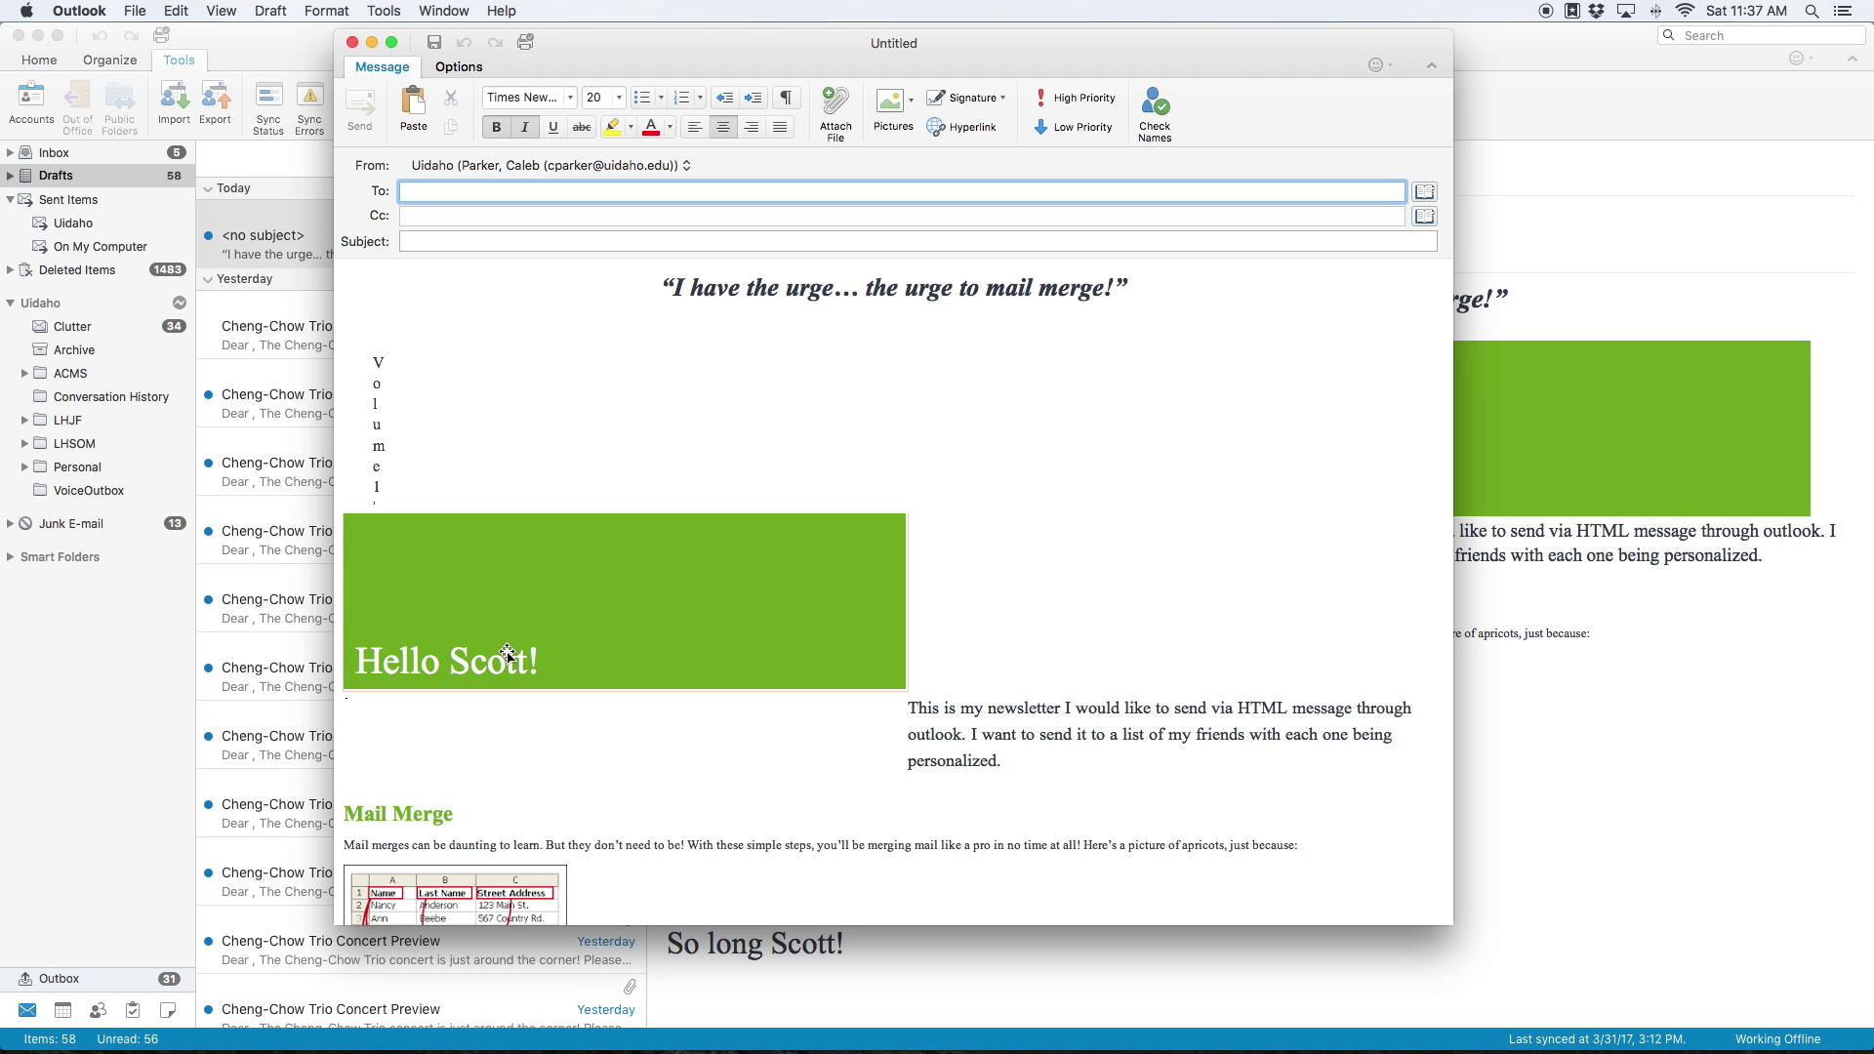
scroll(605, 644, "down", 5)
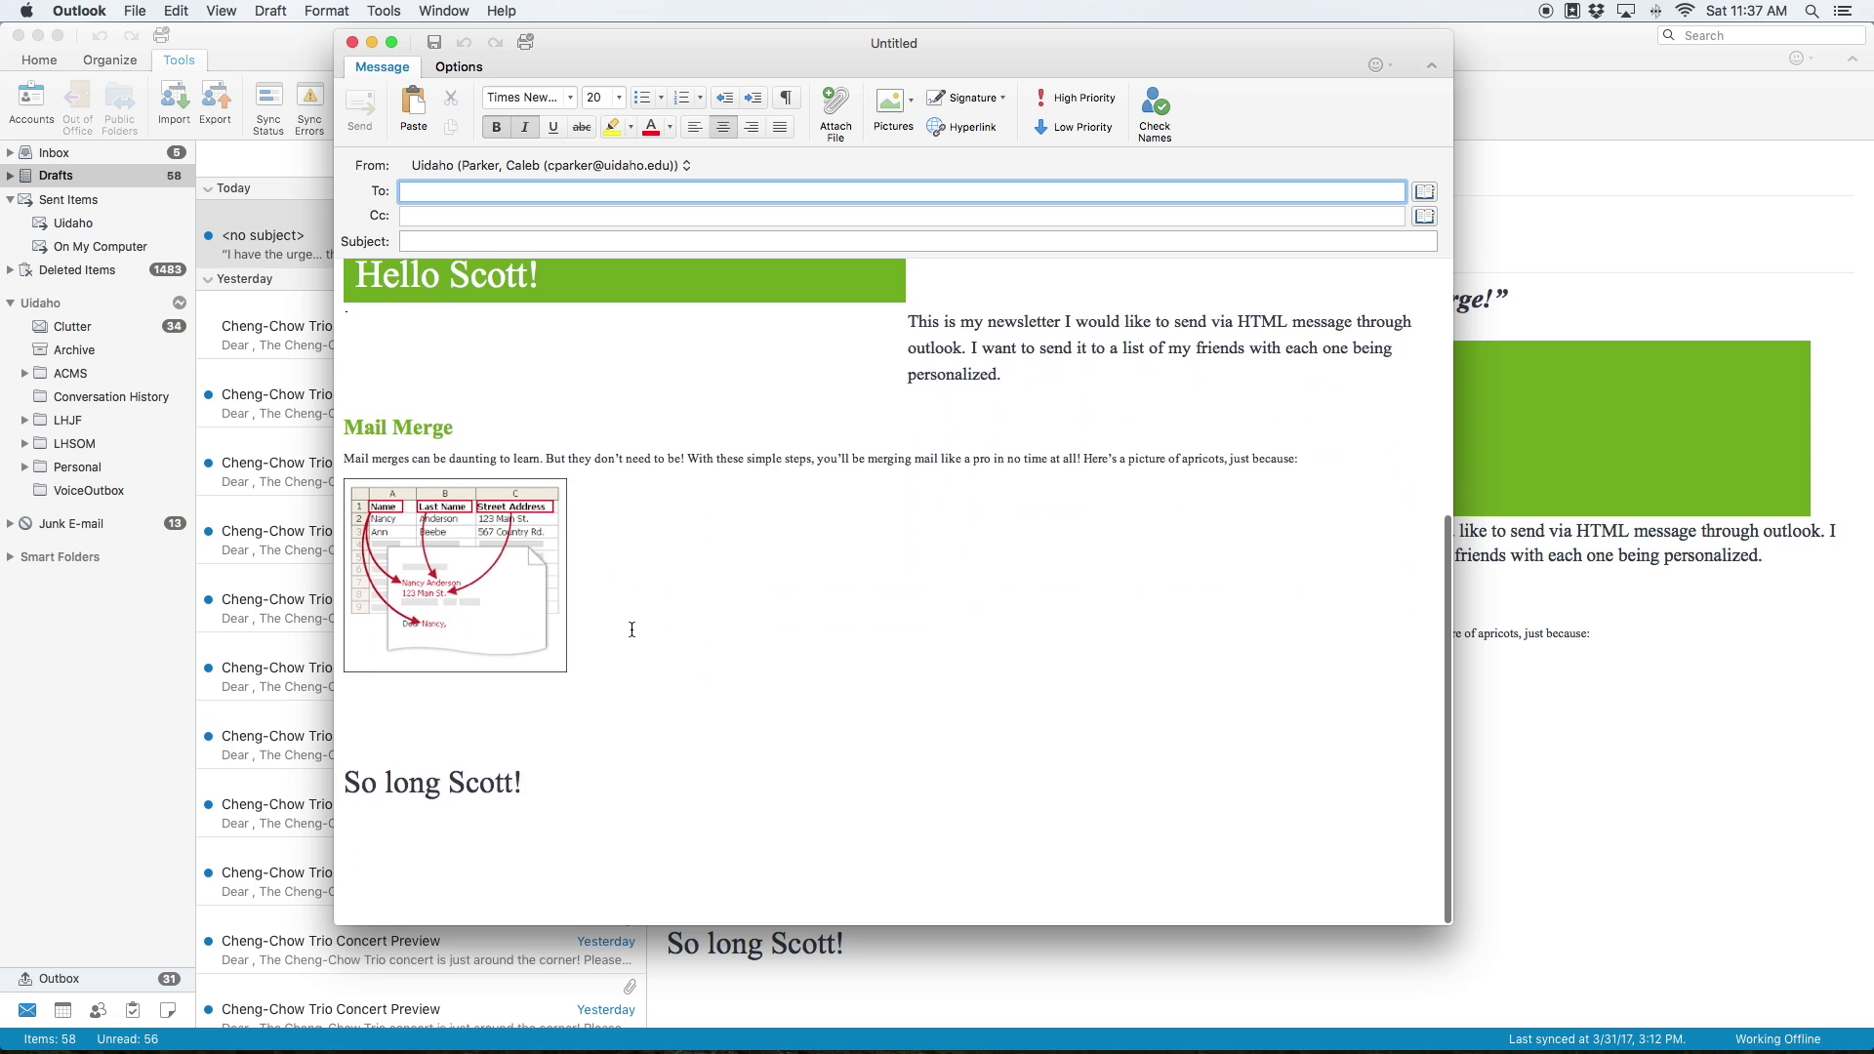
scroll(627, 628, "up", 5)
scroll(634, 633, "down", 1)
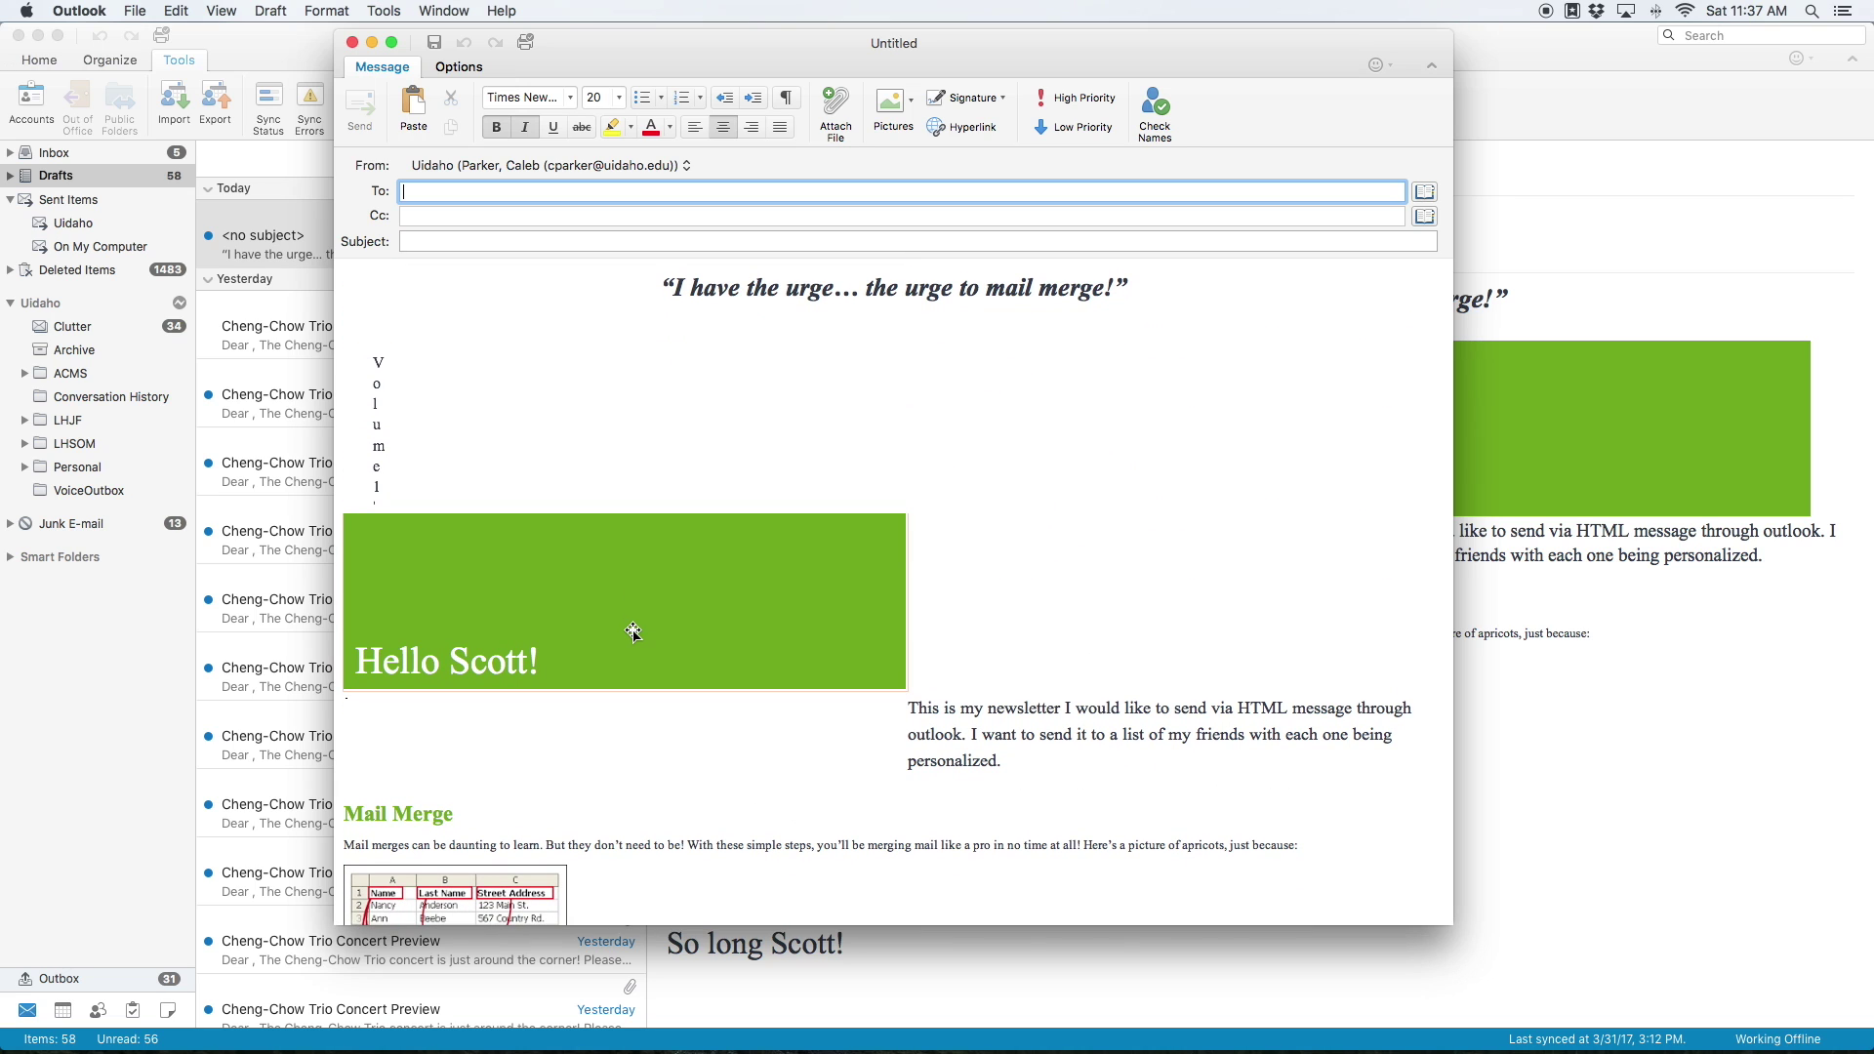